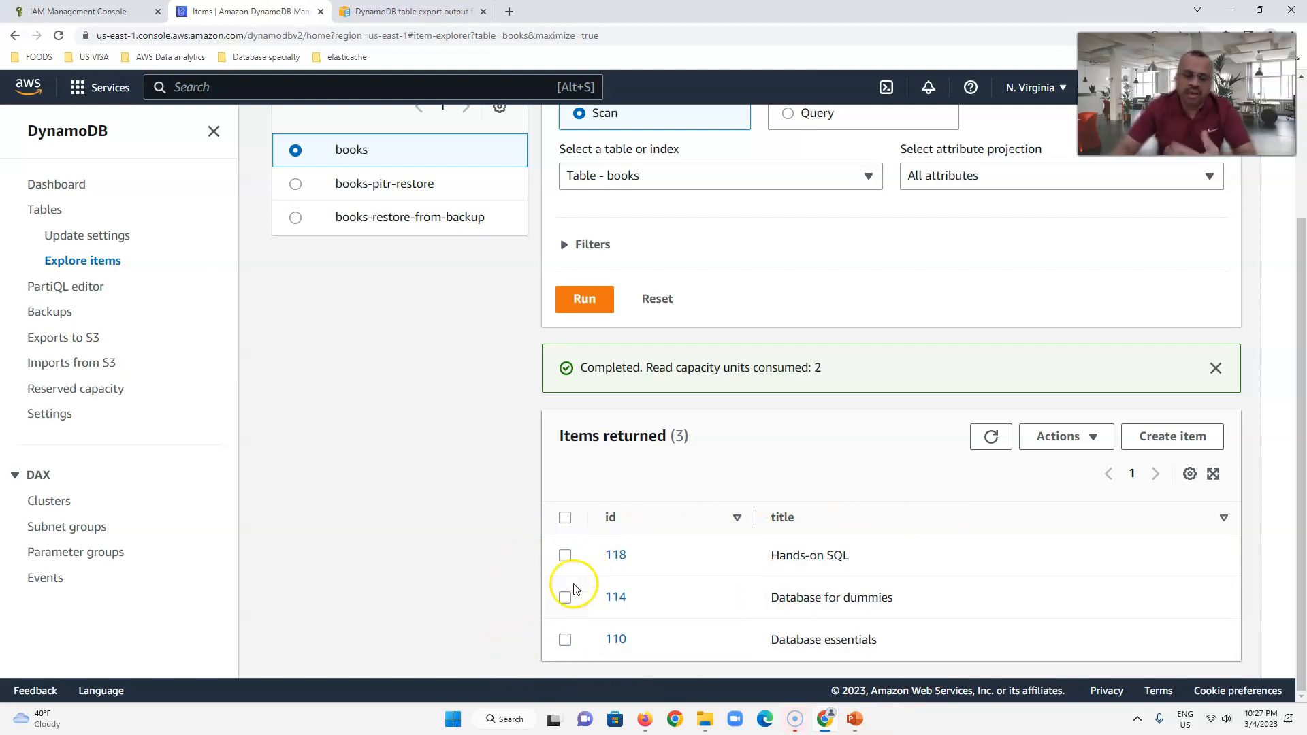
# - Open the Export to S3 form for the books table
pyautogui.scroll(5, 667, 582)
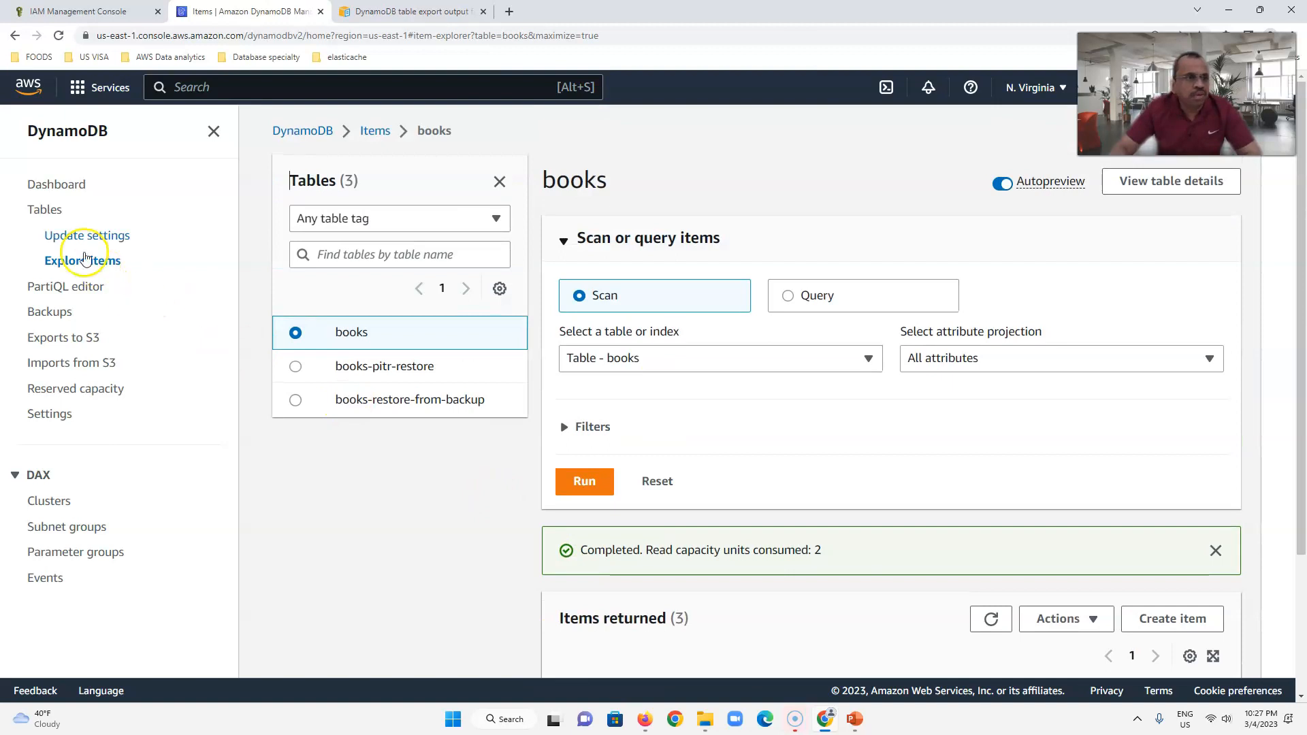
pyautogui.click(60, 211)
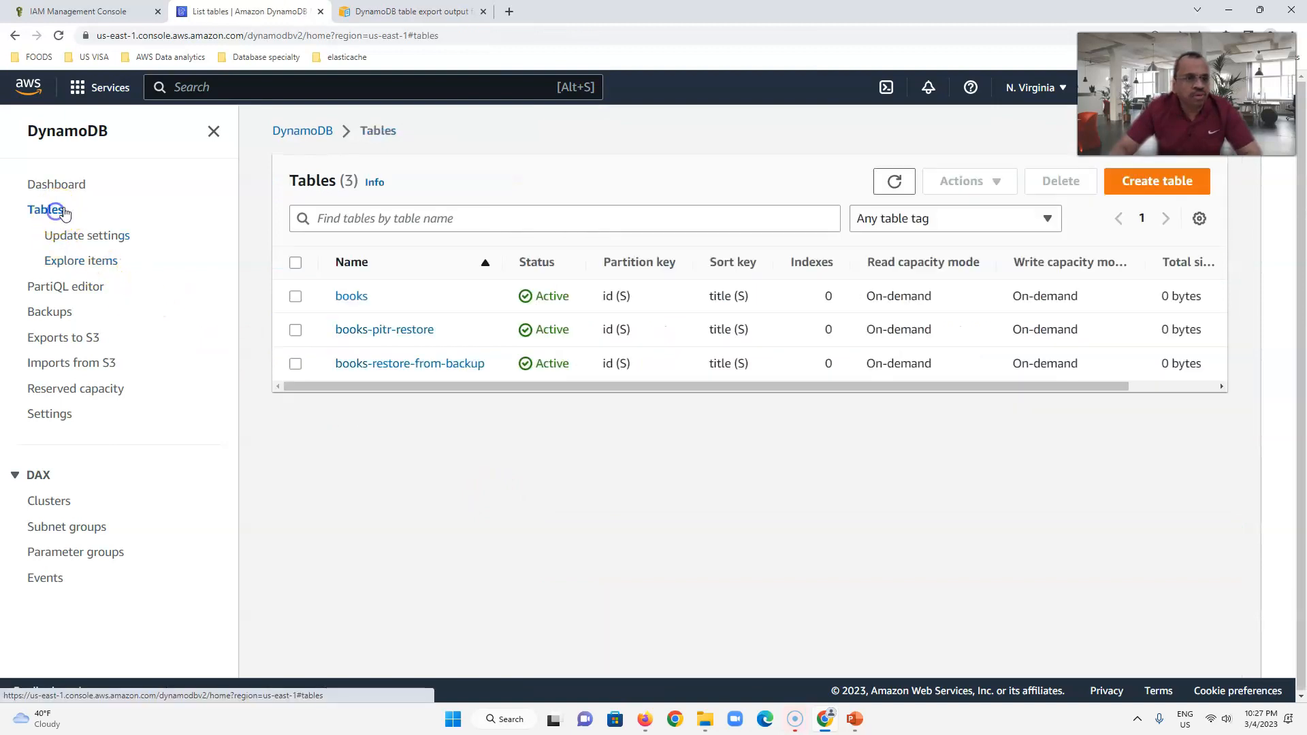
pyautogui.click(347, 296)
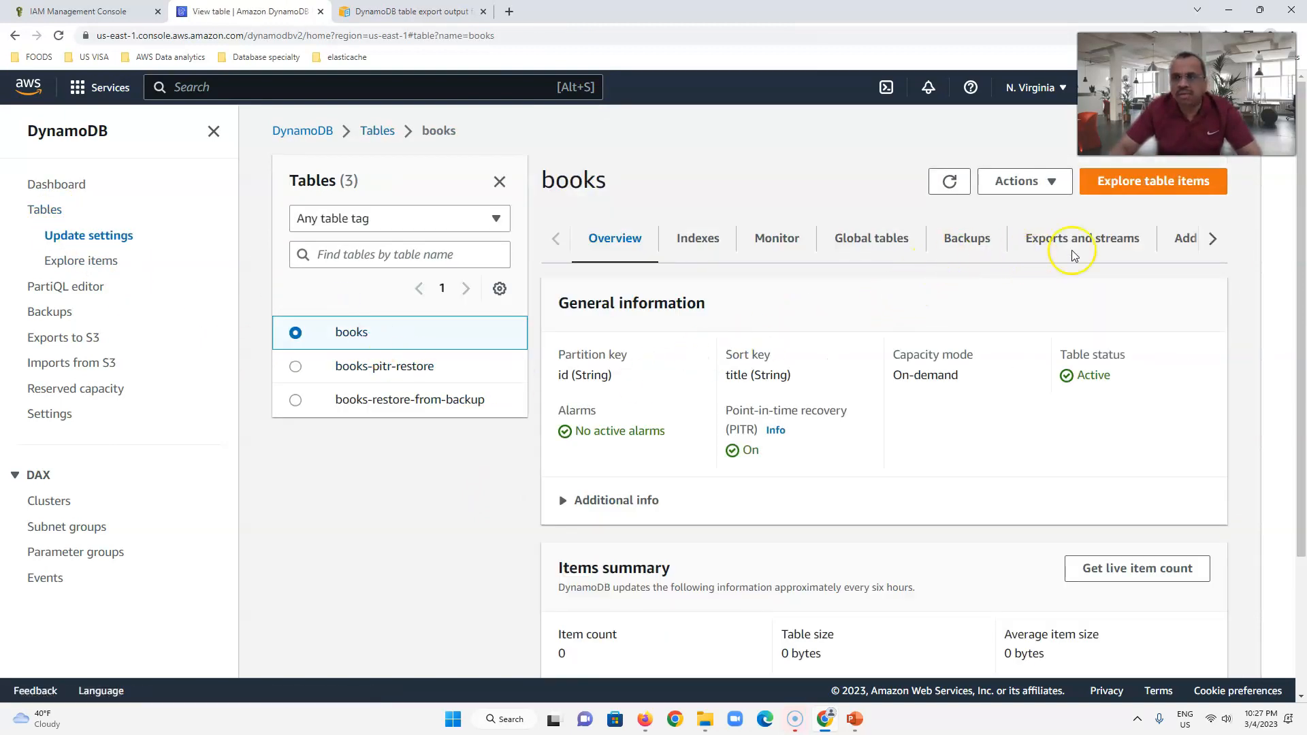
pyautogui.click(1036, 181)
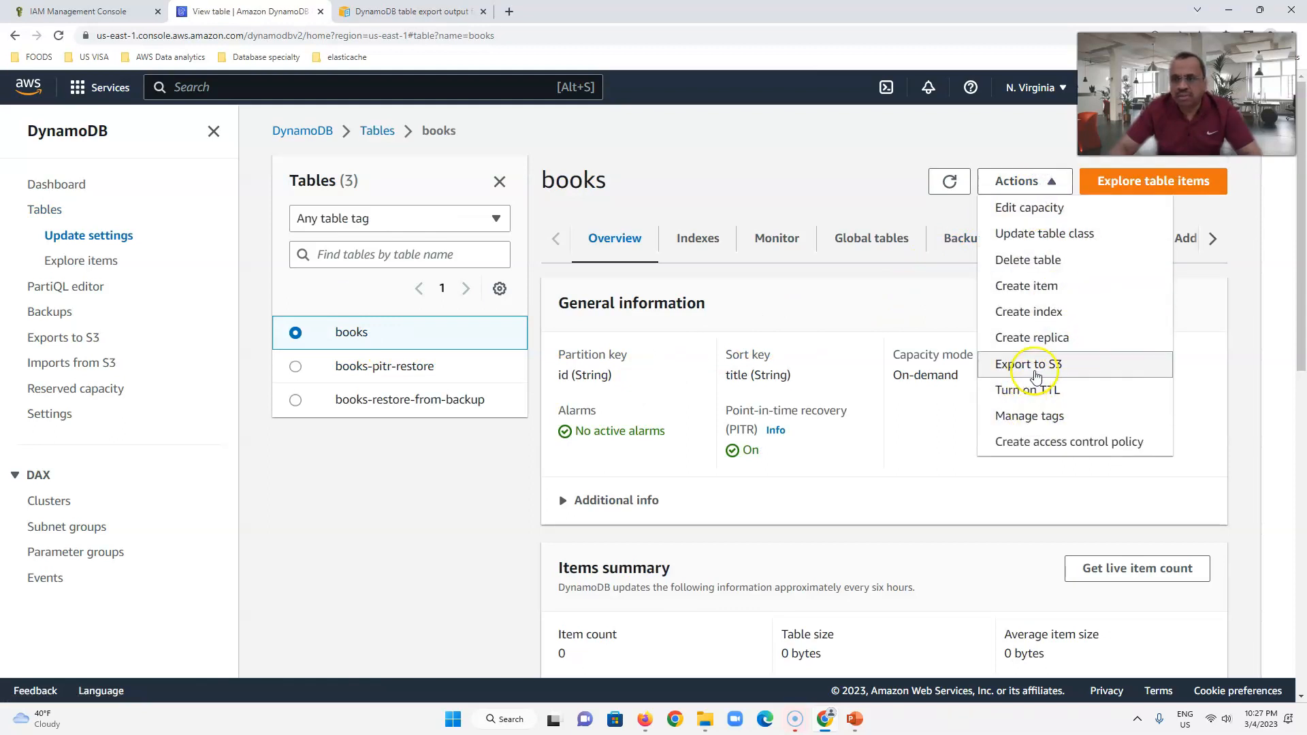
pyautogui.click(1026, 368)
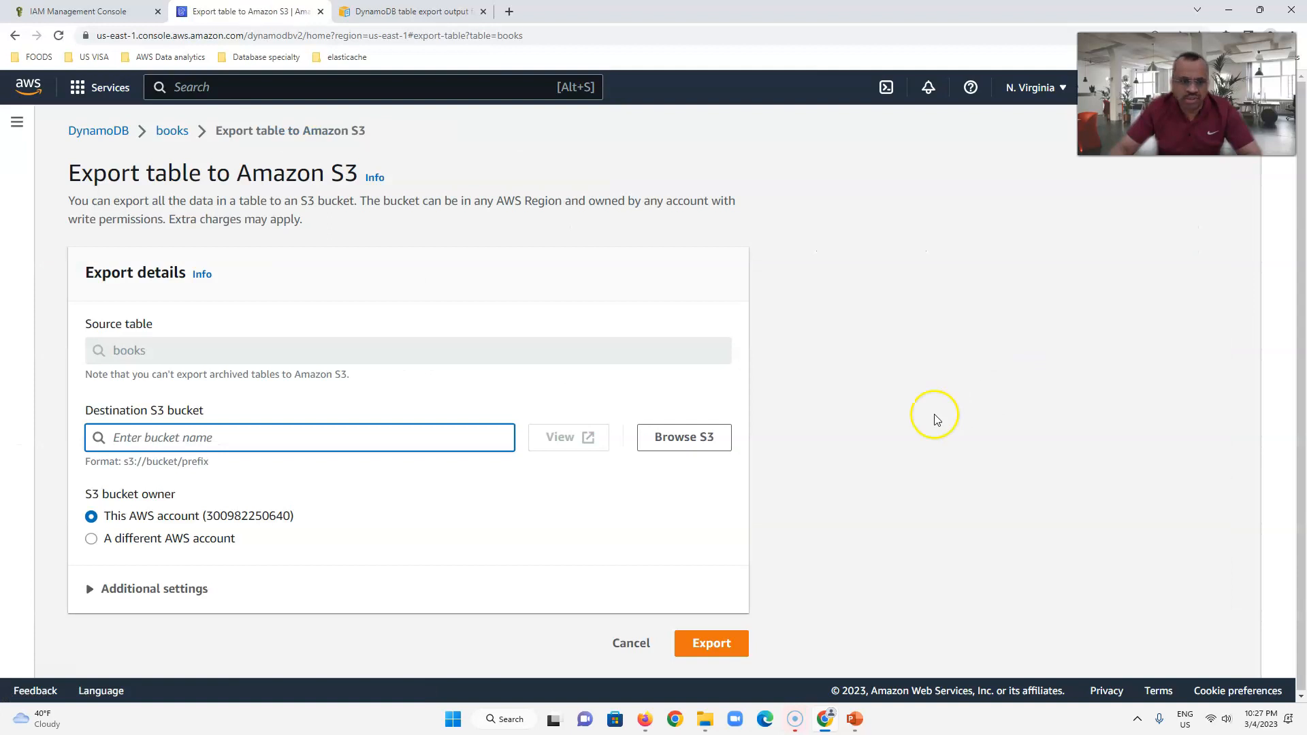
# - Export the books table to the dynamodb-export-880 bucket owned by this AWS account
pyautogui.click(674, 446)
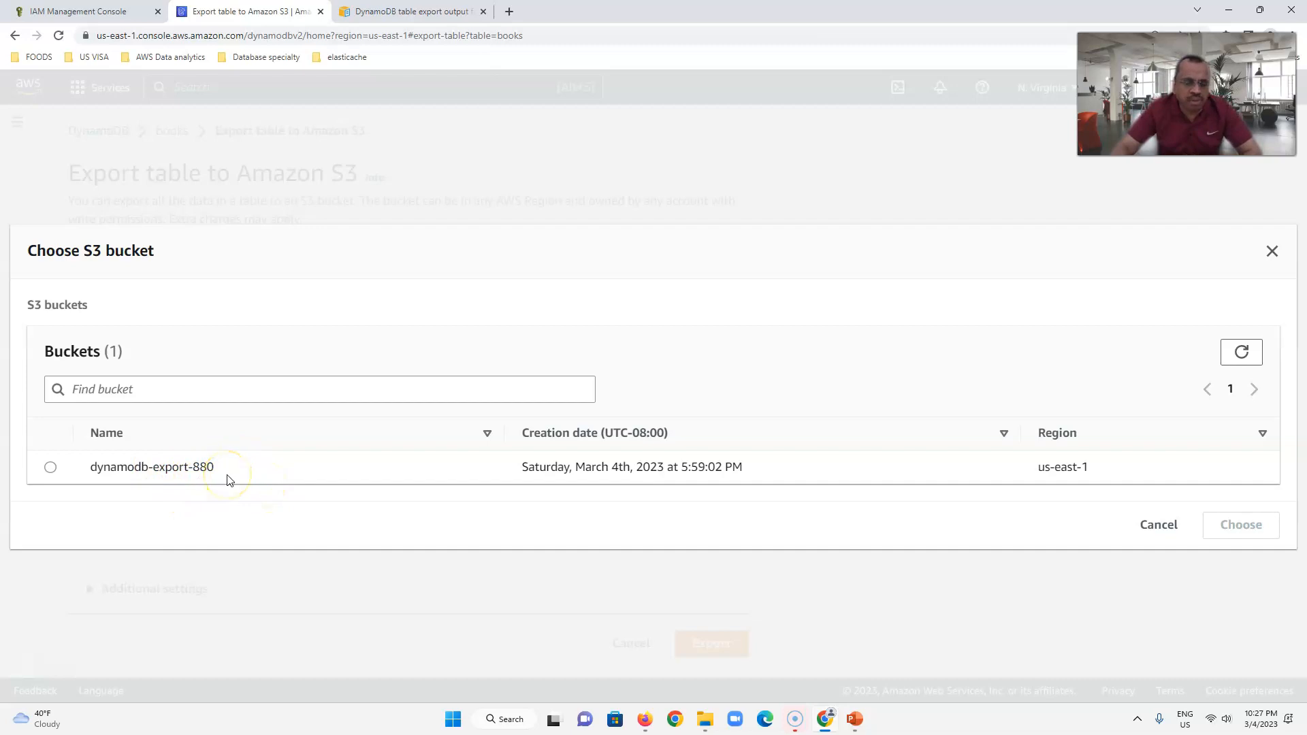
pyautogui.click(51, 468)
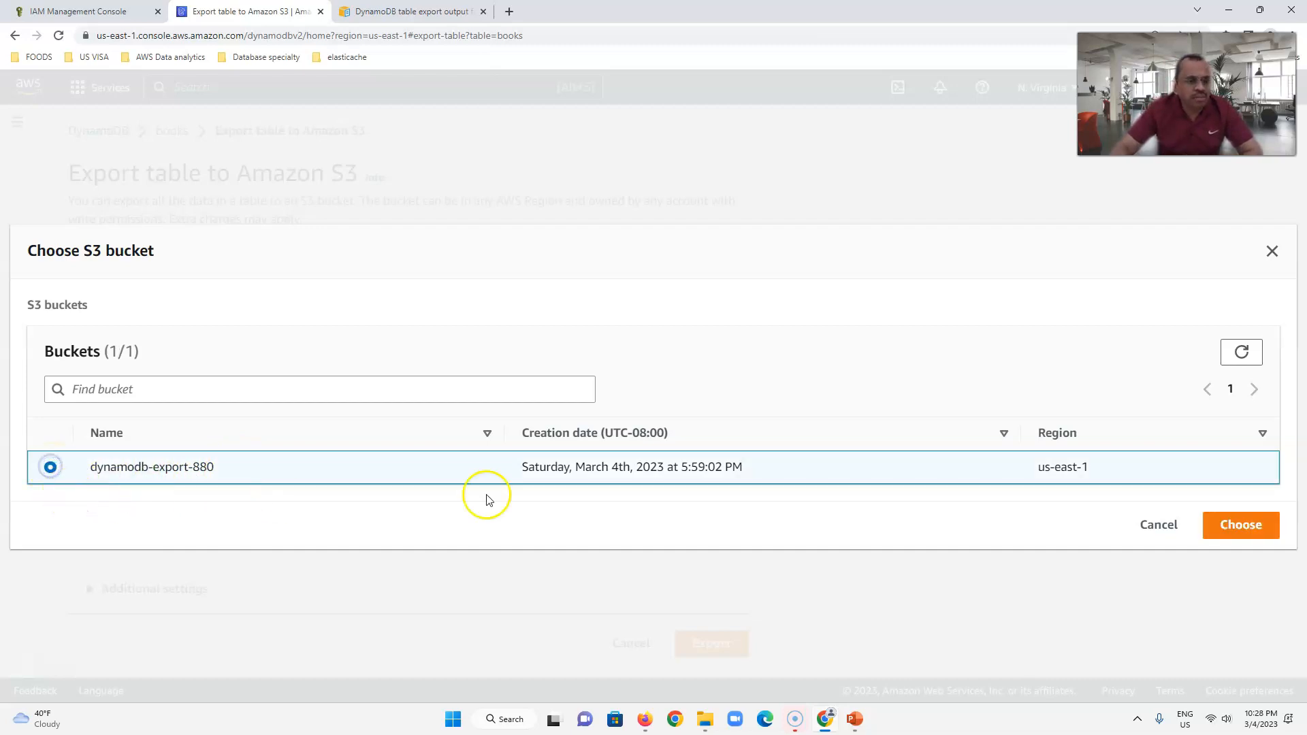
pyautogui.click(1235, 526)
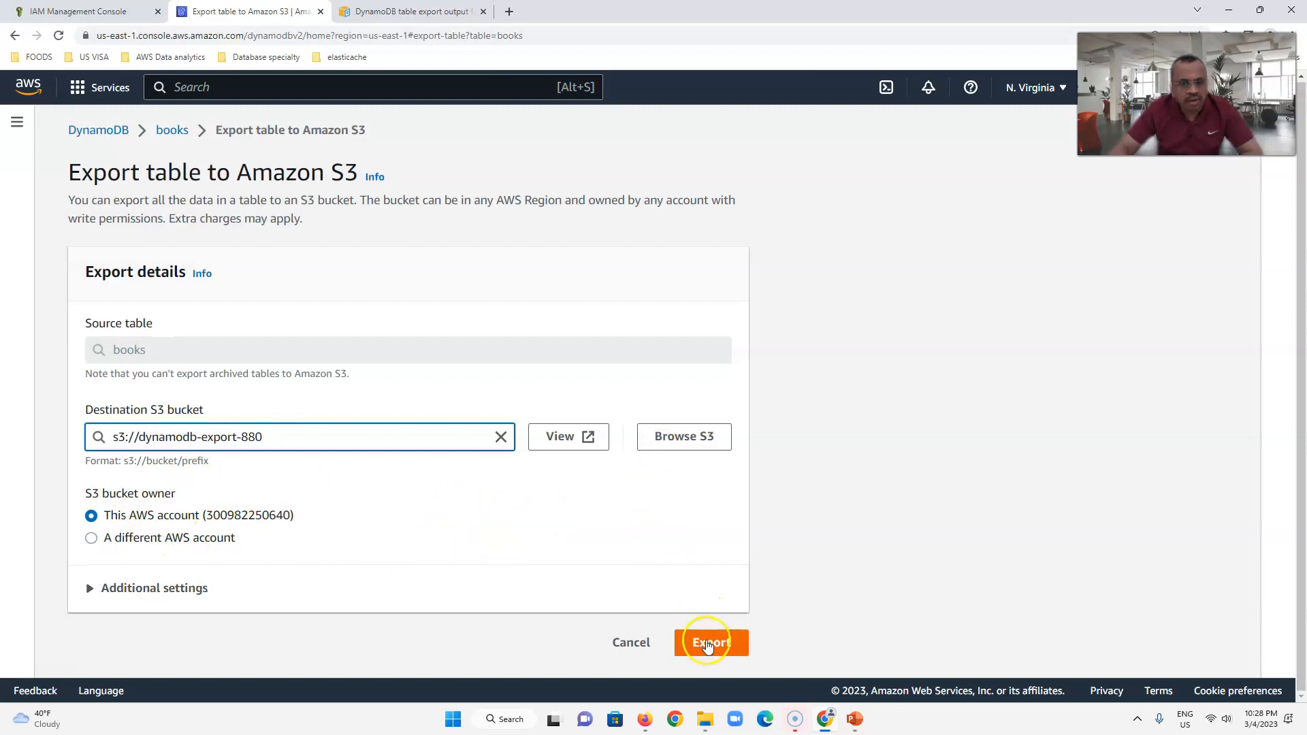
pyautogui.click(708, 648)
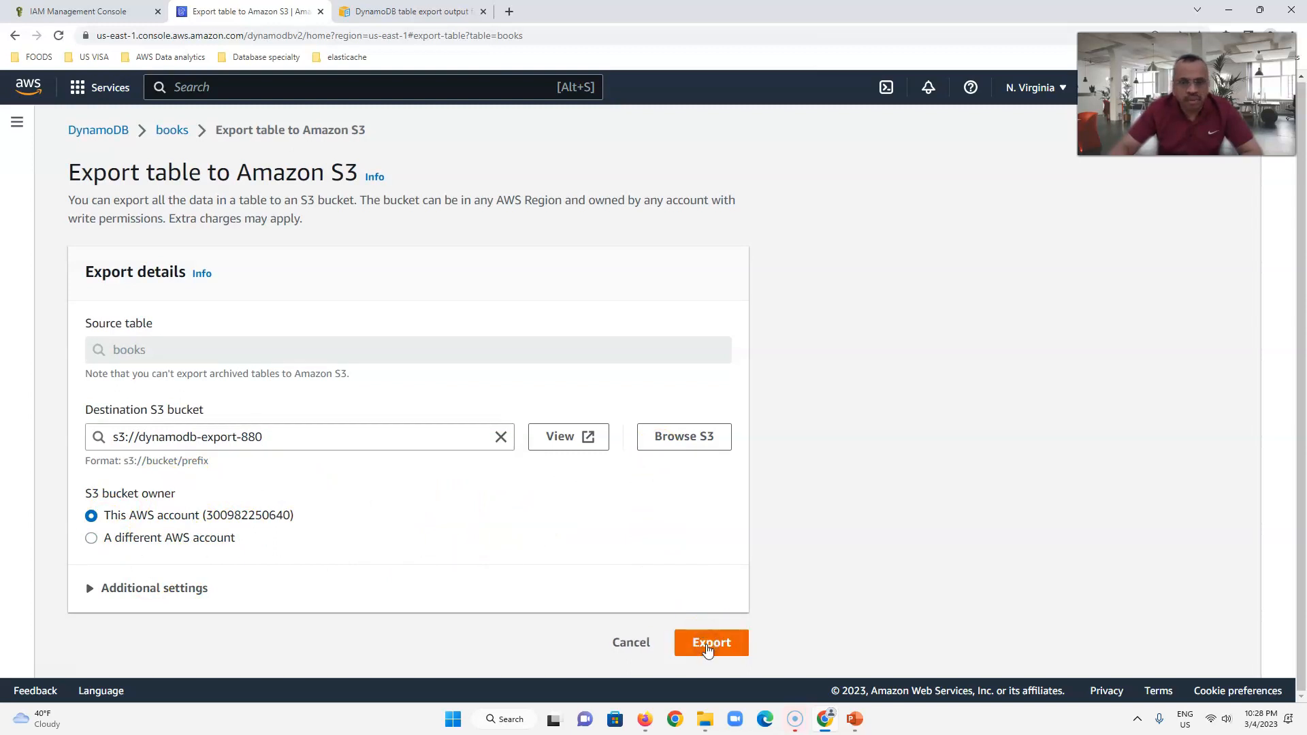
pyautogui.click(712, 648)
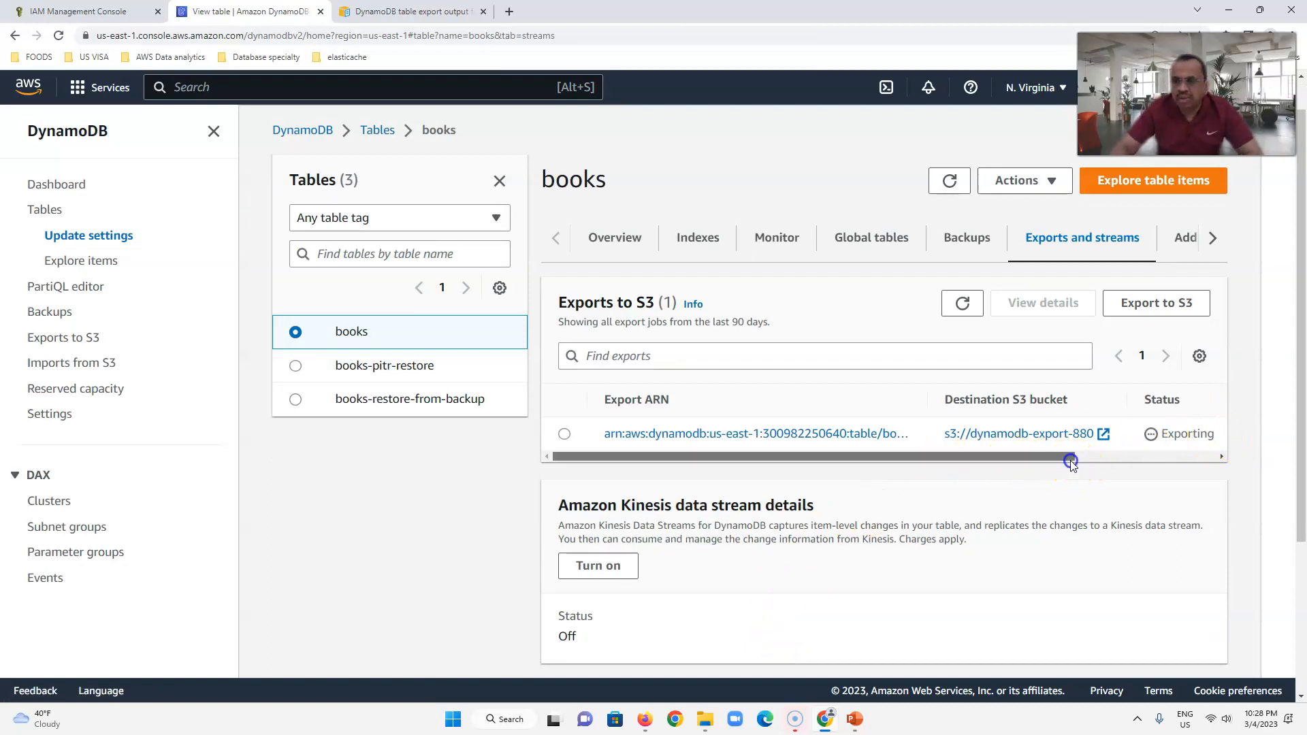
# - Check the export job's status and examine the exported objects under AWSDynamoDB/ in the dynamodb-export-880 bucket
pyautogui.moveTo(1068, 457); pyautogui.dragTo(1210, 458)
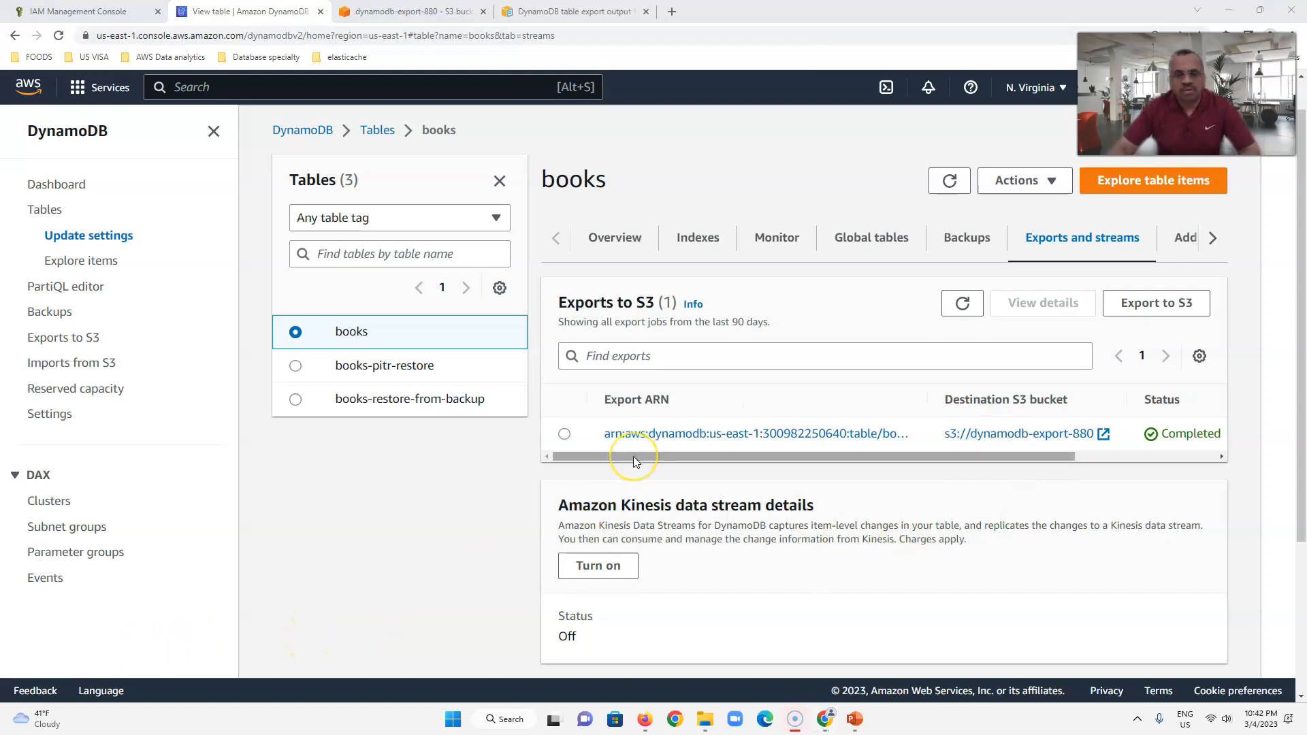
pyautogui.moveTo(633, 456); pyautogui.dragTo(915, 467)
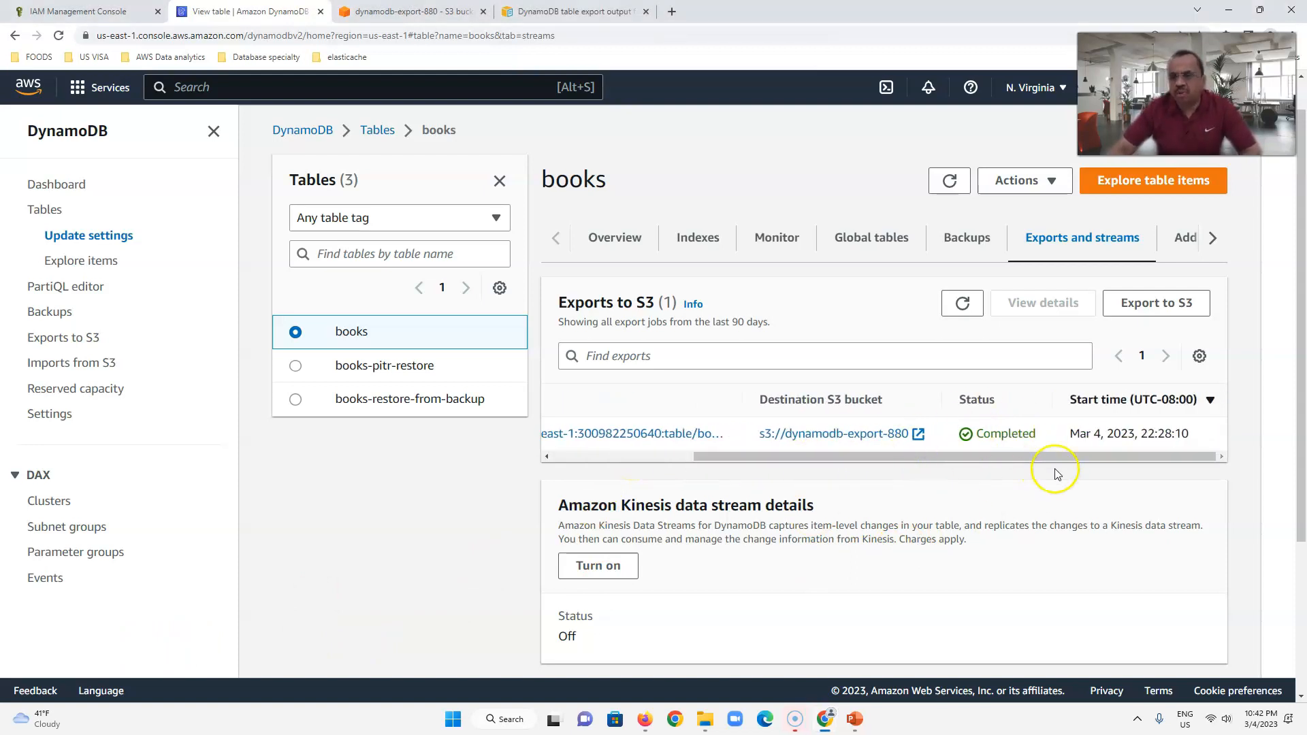
pyautogui.click(382, 11)
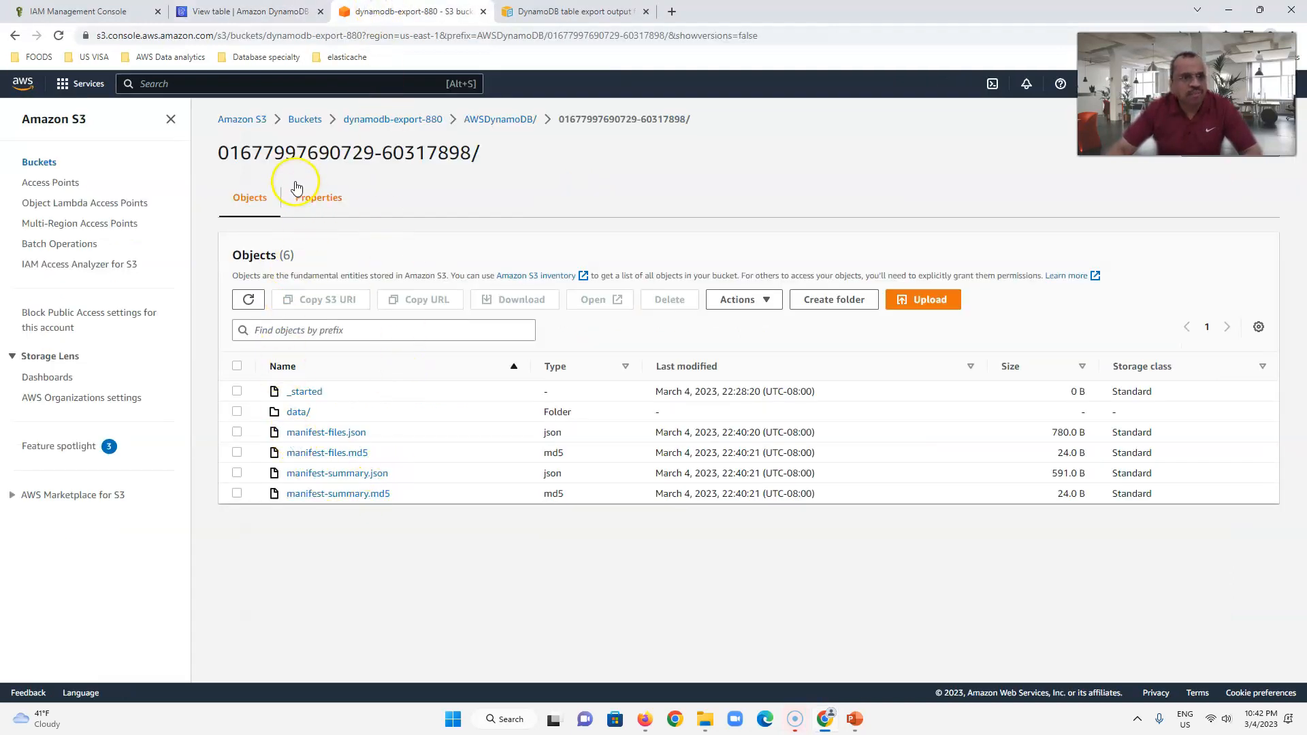
pyautogui.click(403, 120)
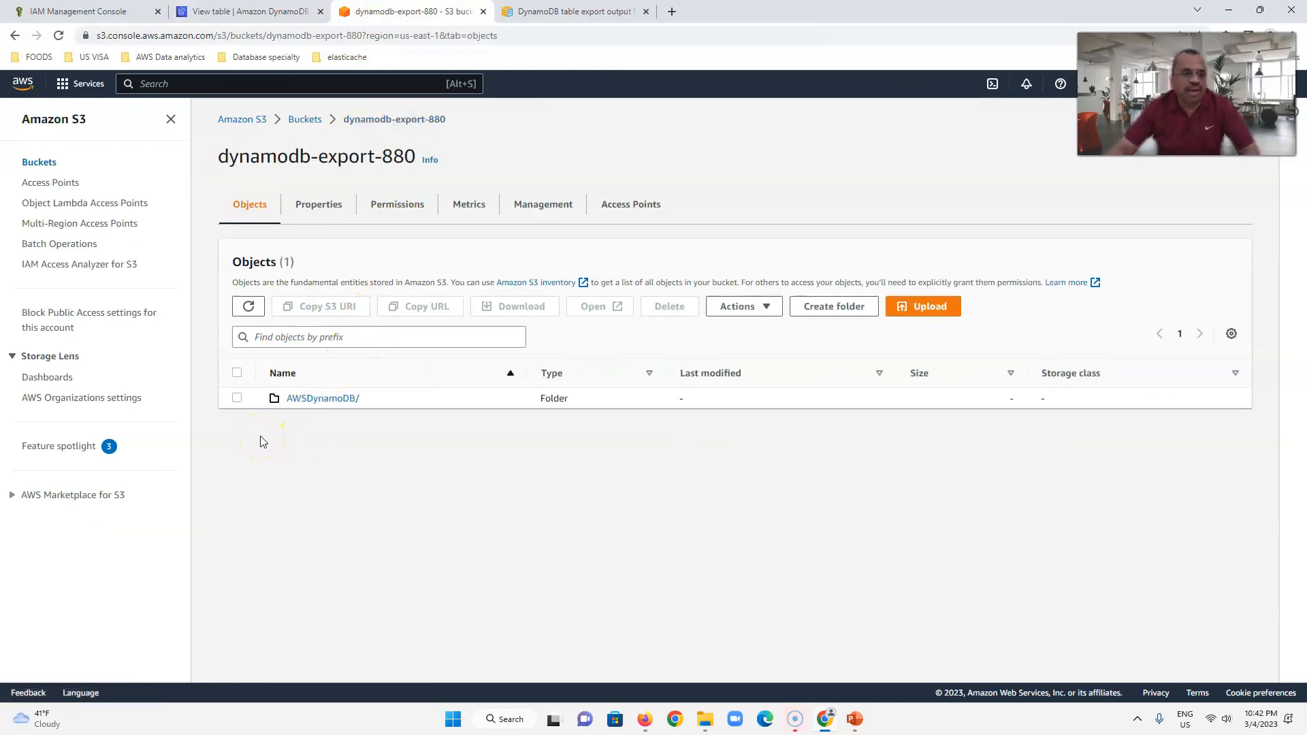
pyautogui.click(327, 402)
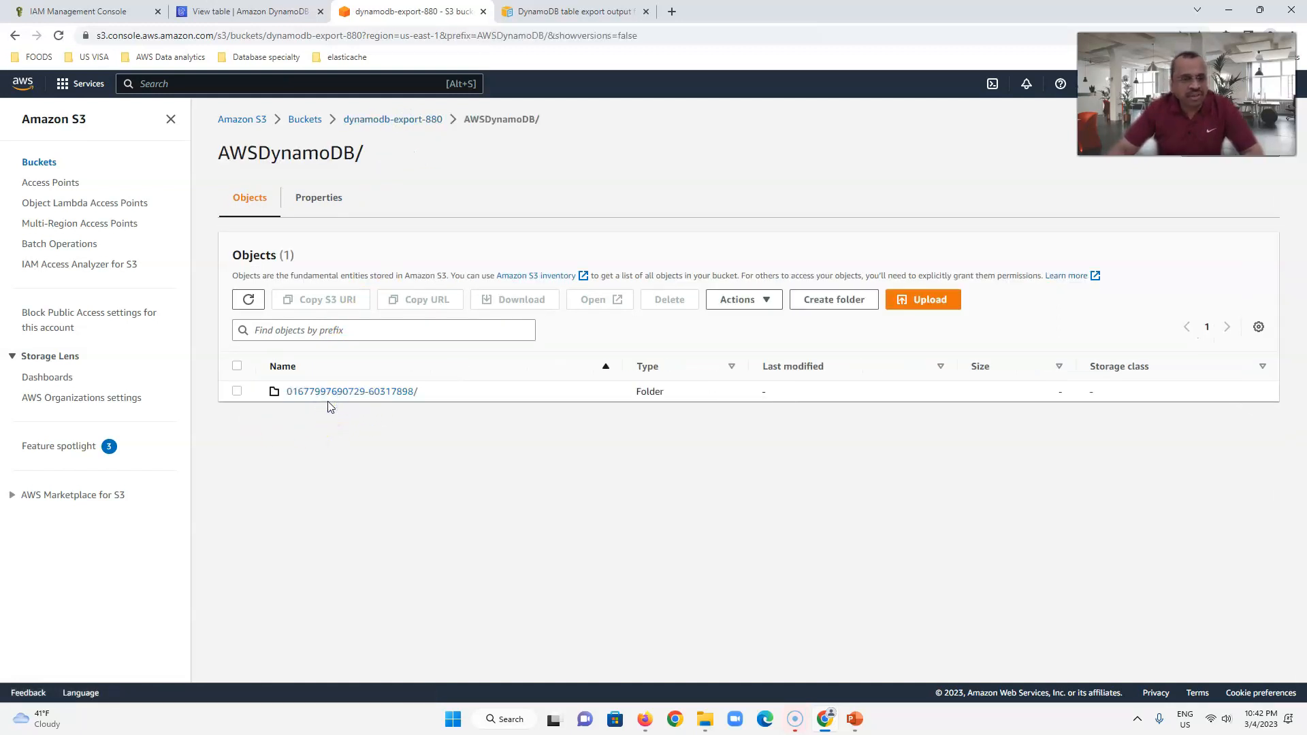
pyautogui.click(334, 396)
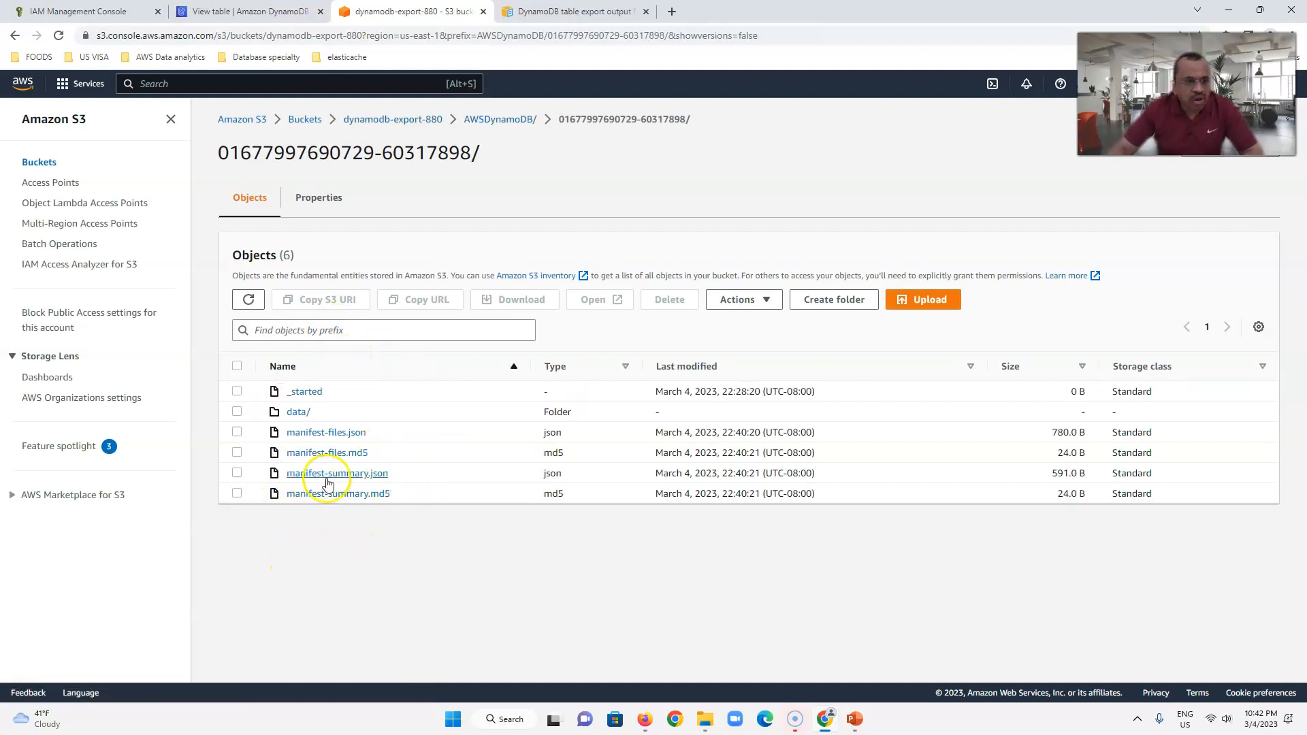
pyautogui.hotkey('ctrl', '+')
pyautogui.hotkey('ctrl', '+')
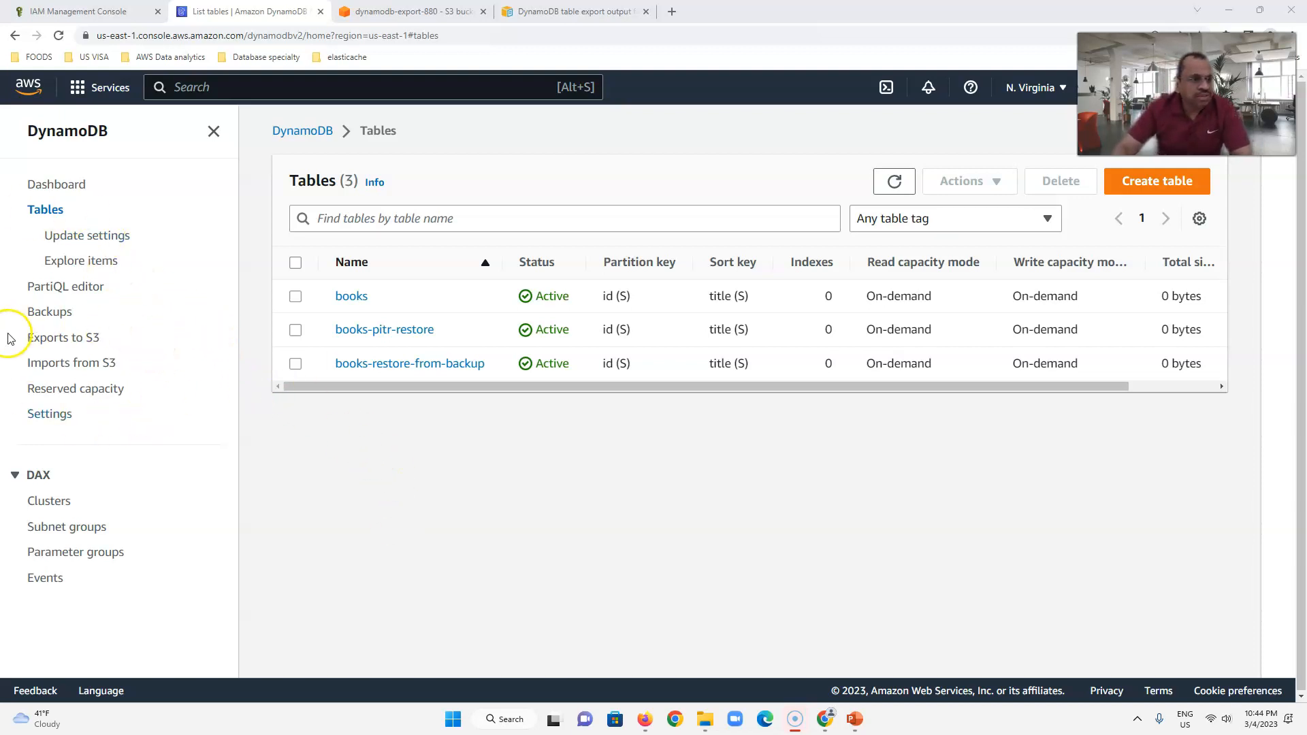
# - Start a new import from S3 in DynamoDB and review its import options
pyautogui.click(80, 371)
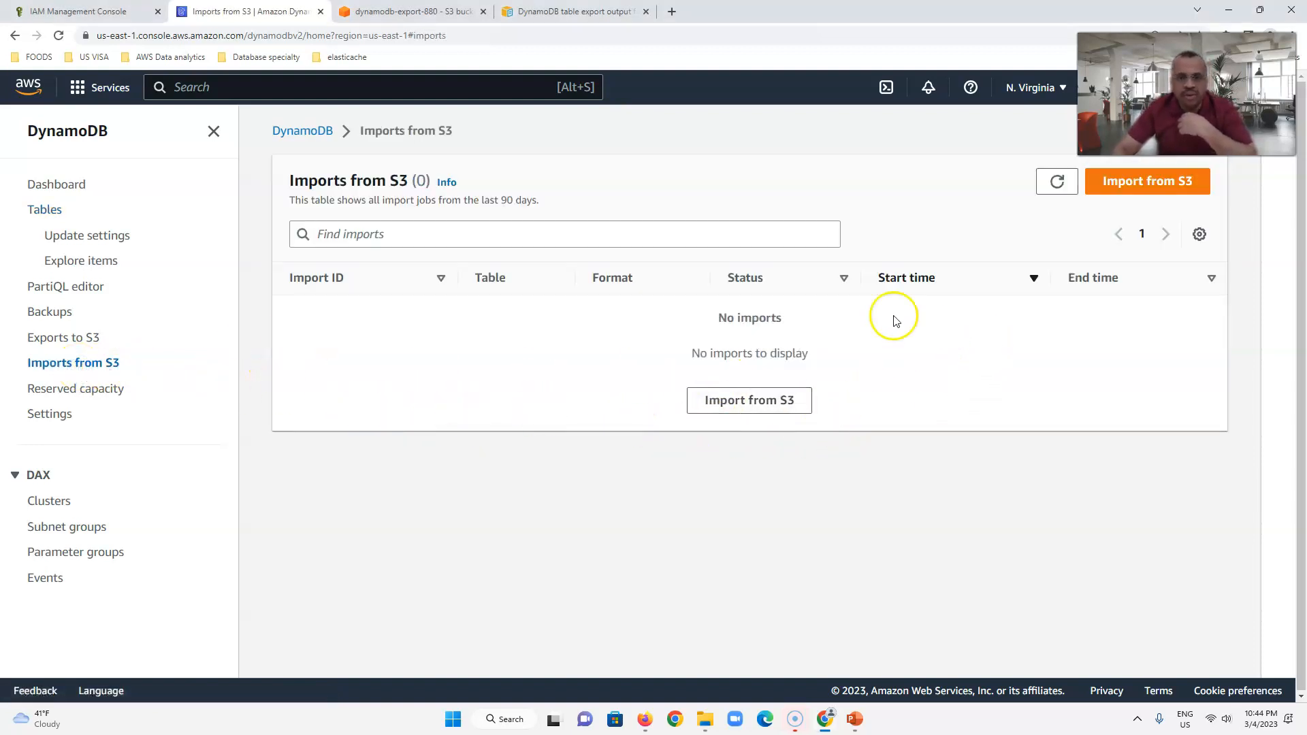
pyautogui.click(1132, 184)
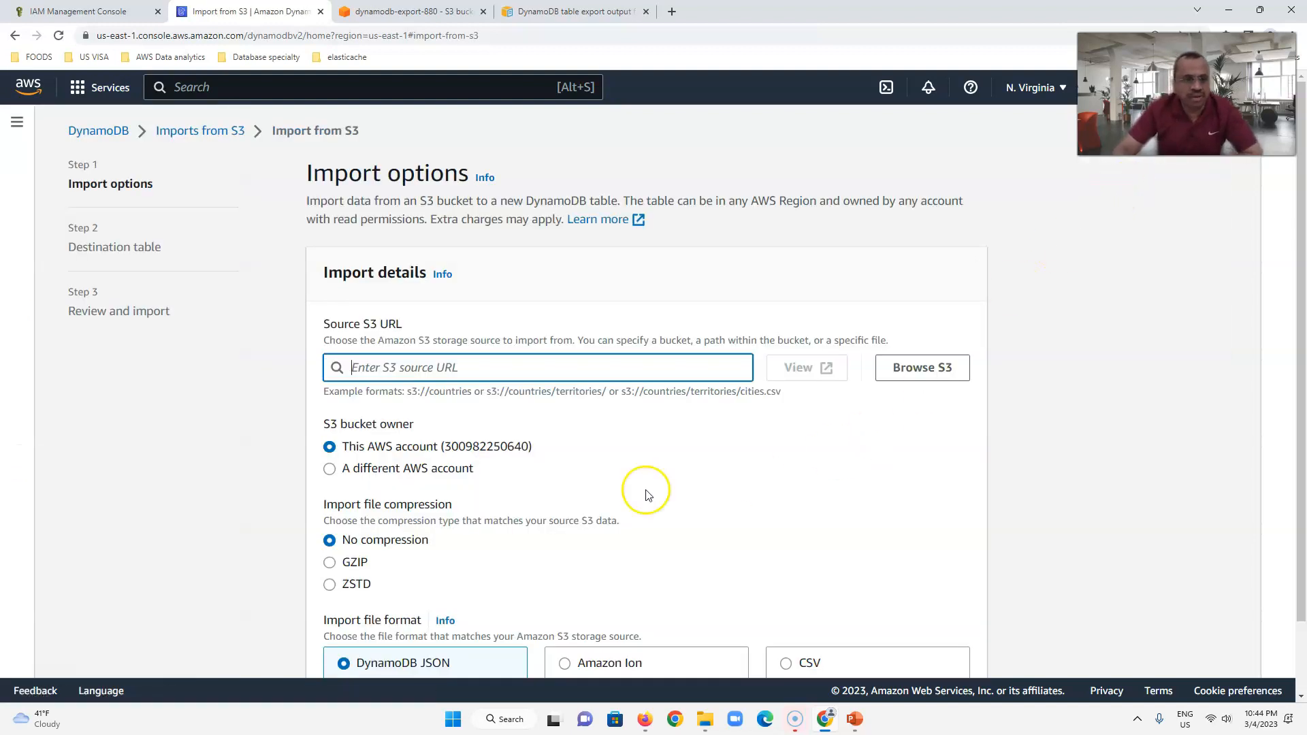
pyautogui.scroll(-2, 544, 367)
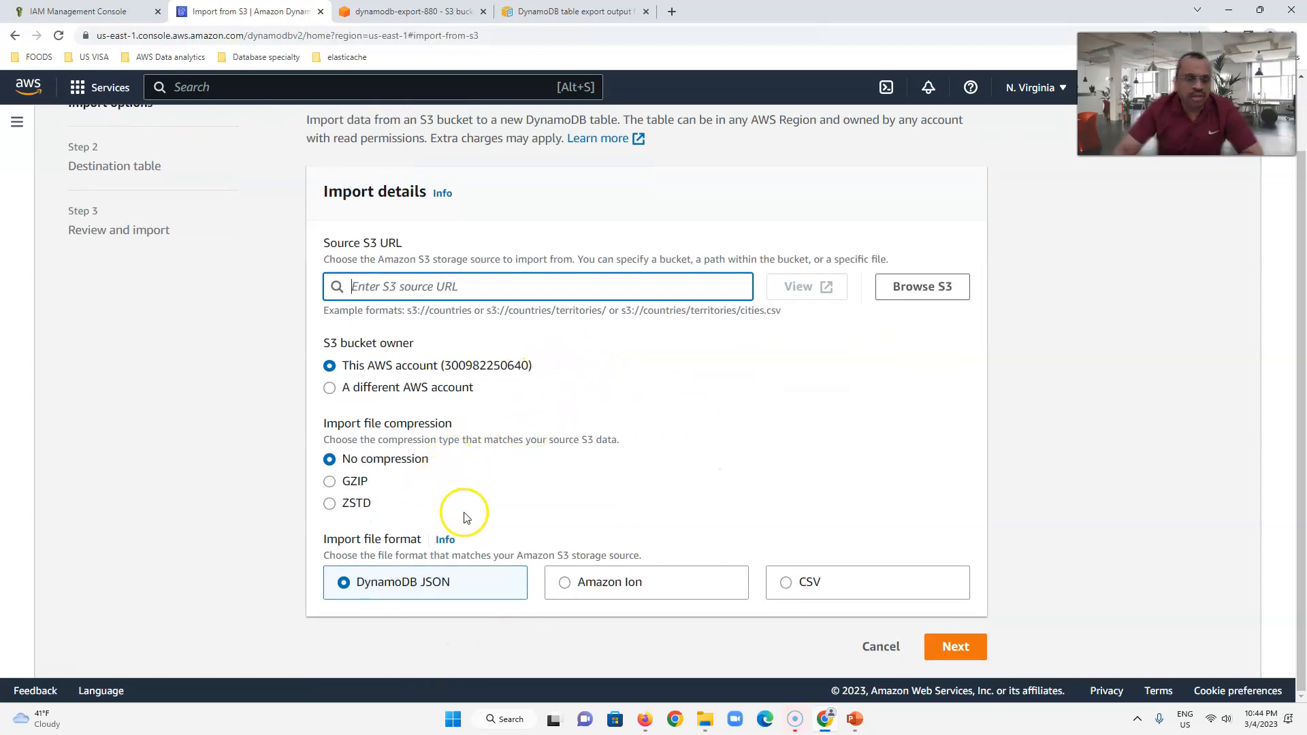
pyautogui.scroll(2, 518, 477)
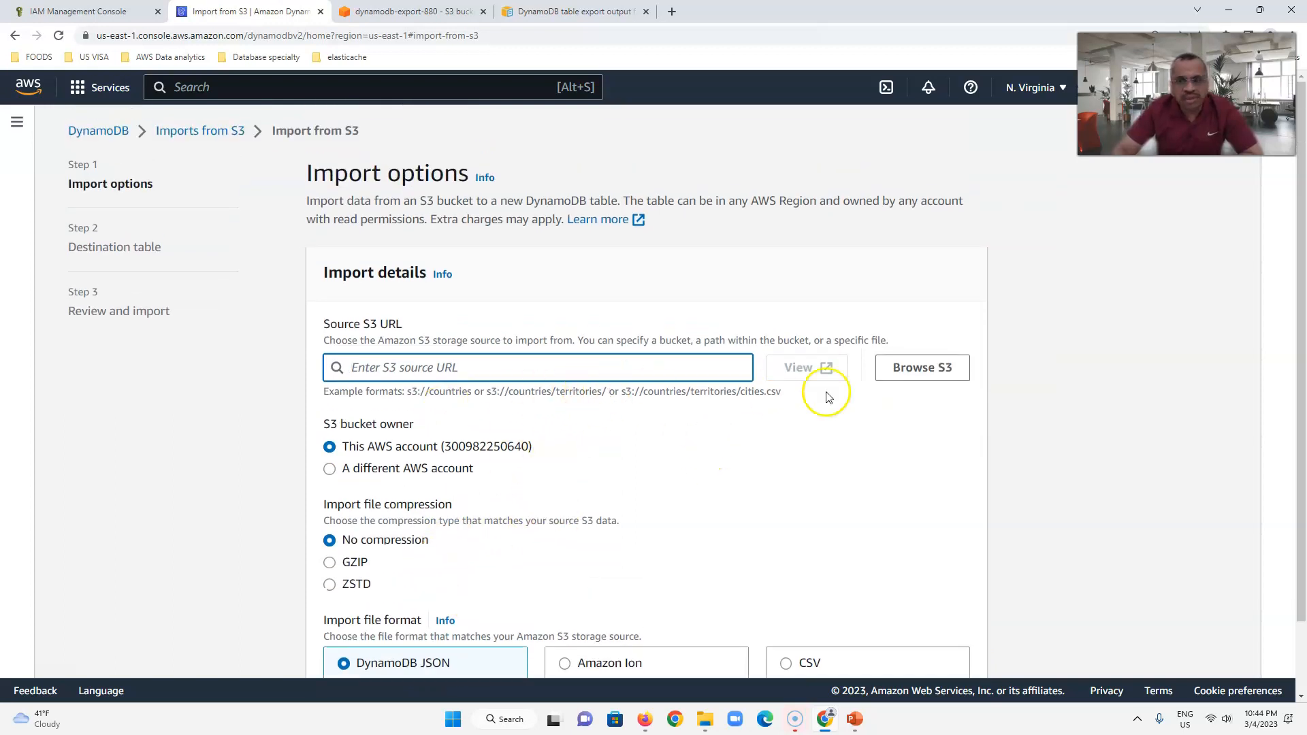
# - Set the root of the dynamodb-export-880 bucket as the import source
pyautogui.click(932, 371)
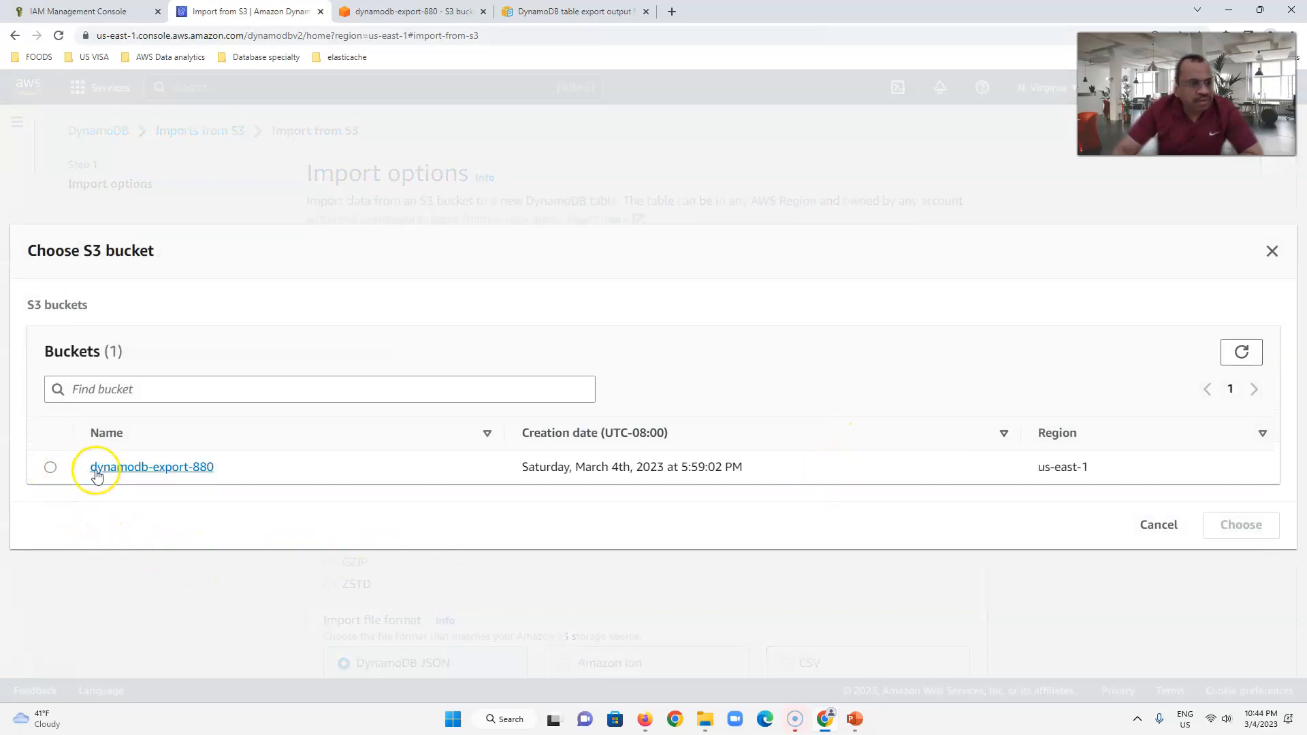
pyautogui.click(49, 470)
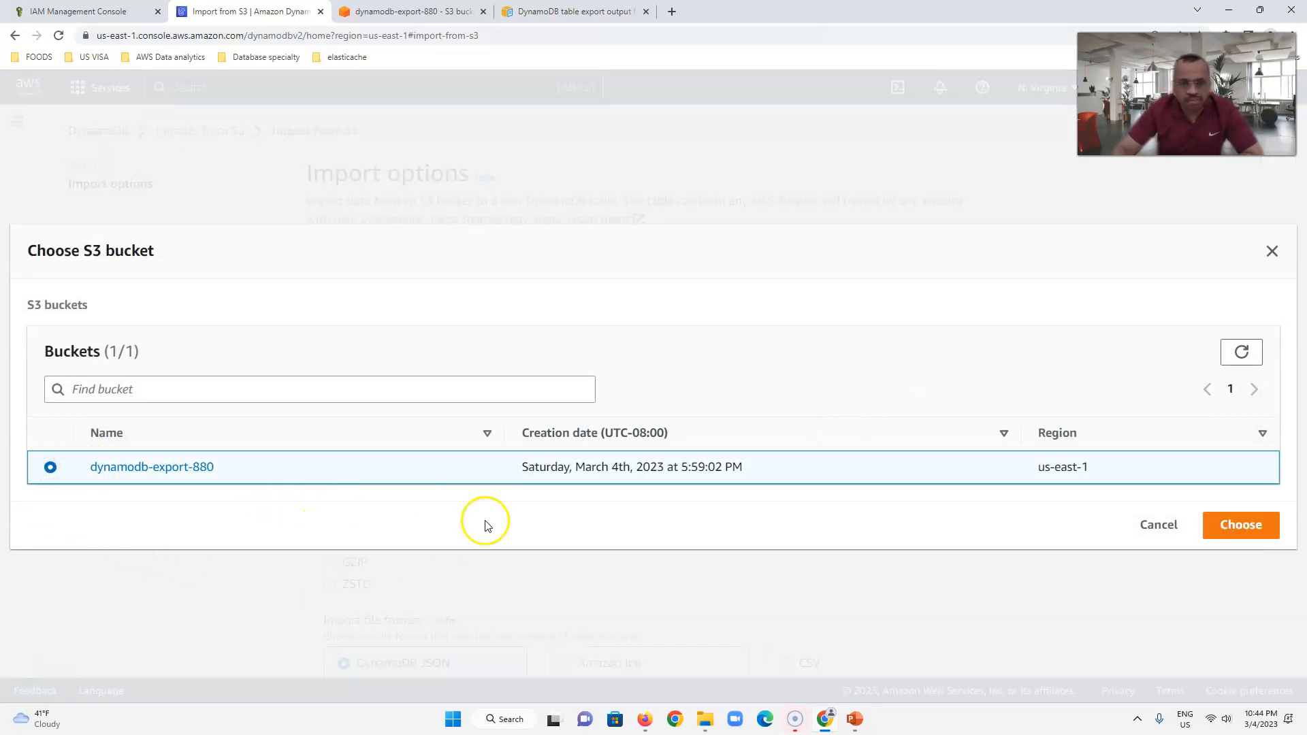
pyautogui.click(1259, 529)
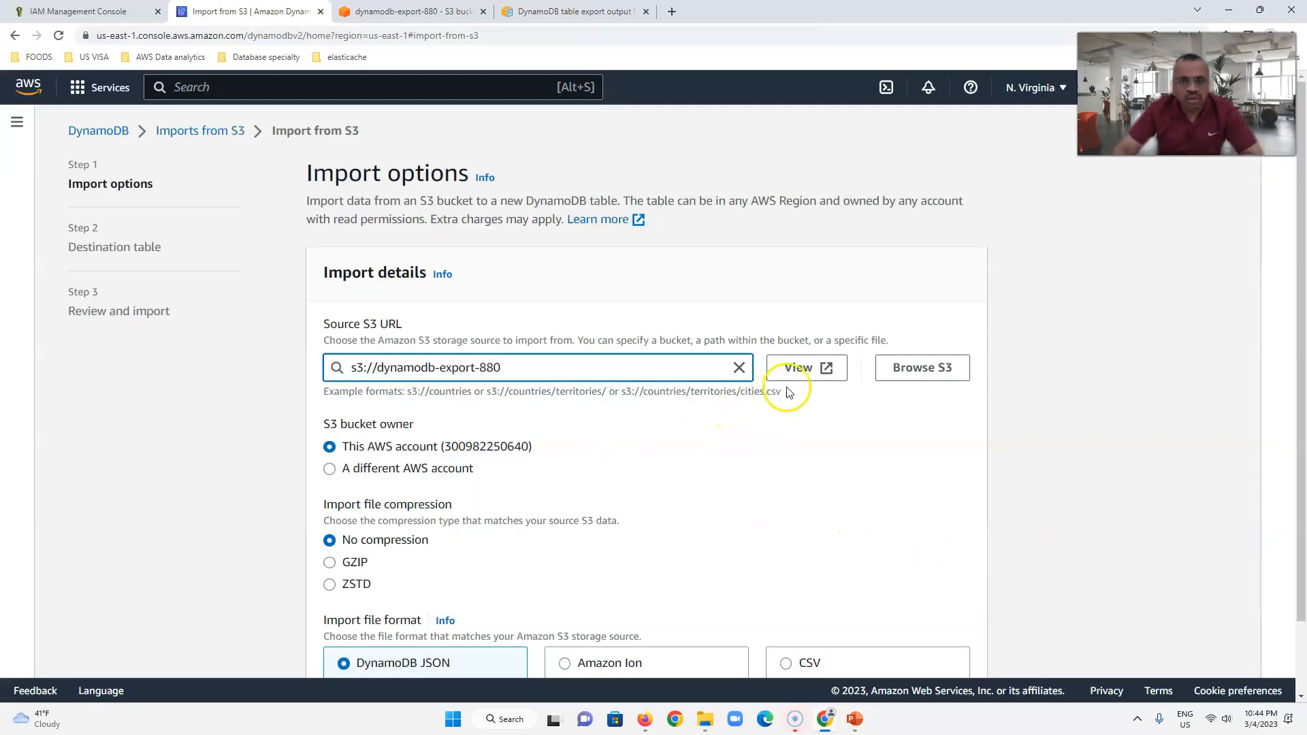
# - Set the import source to the data/ folder of the export under AWSDynamoDB/ in the dynamodb-export-880 bucket
pyautogui.click(894, 371)
pyautogui.click(158, 466)
pyautogui.click(149, 469)
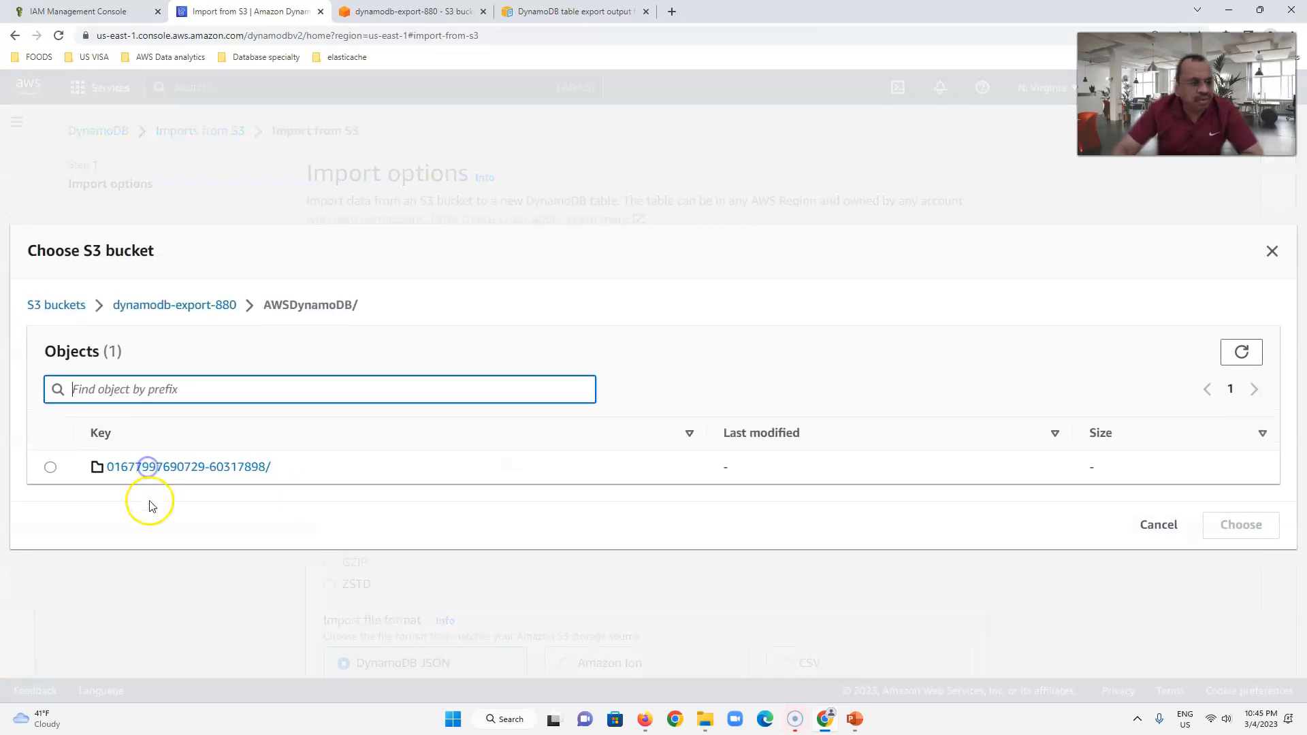
pyautogui.click(161, 468)
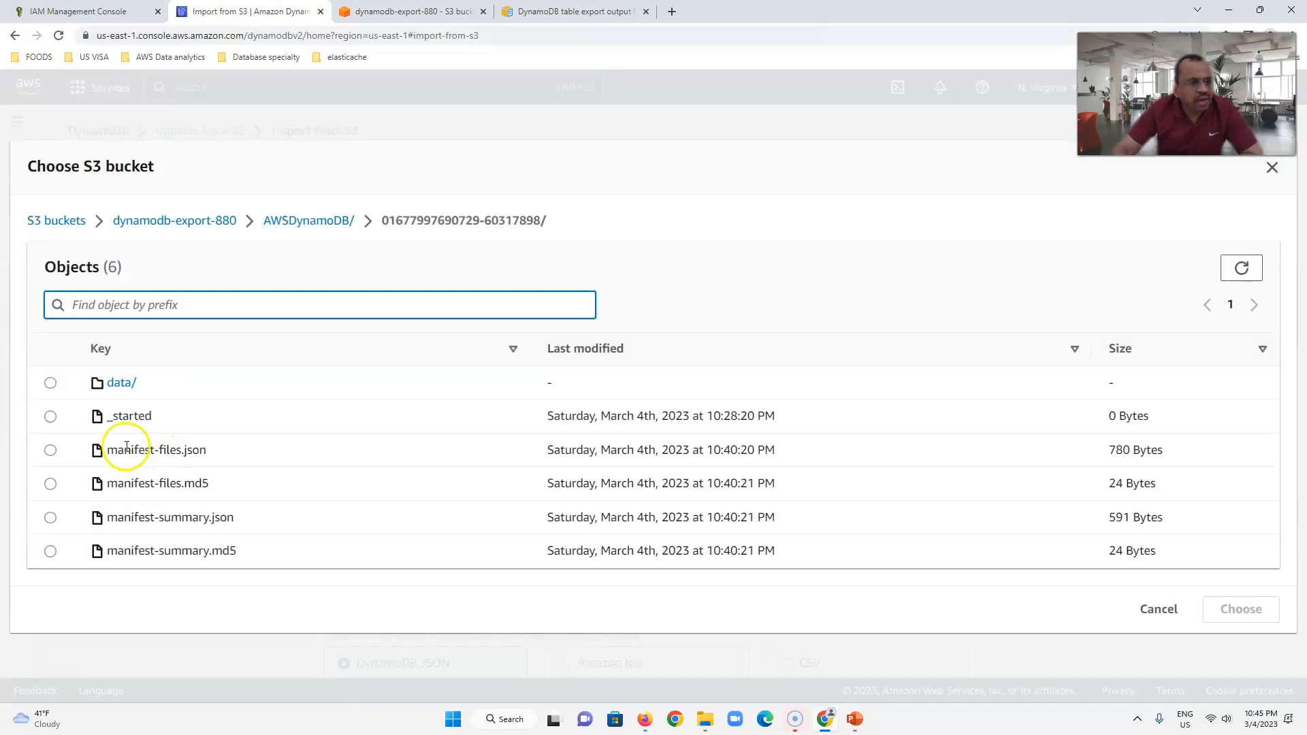
pyautogui.click(50, 382)
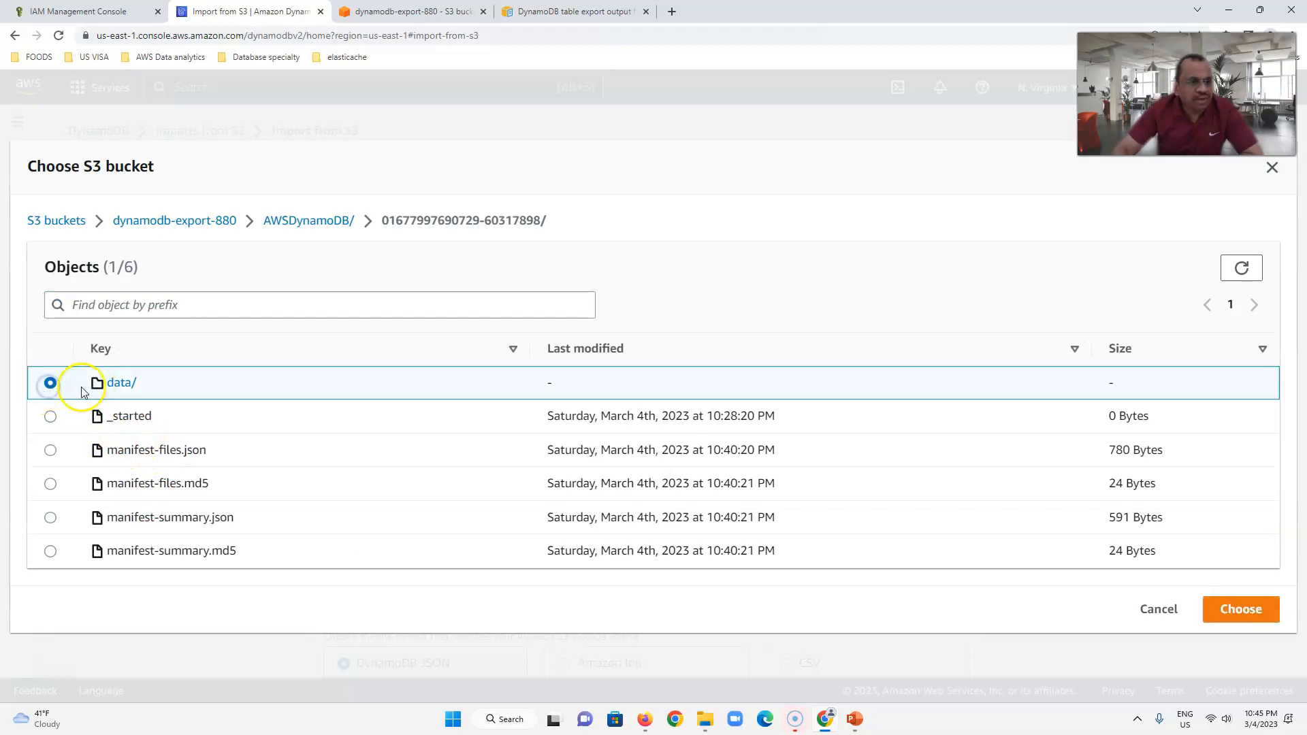
pyautogui.click(1238, 608)
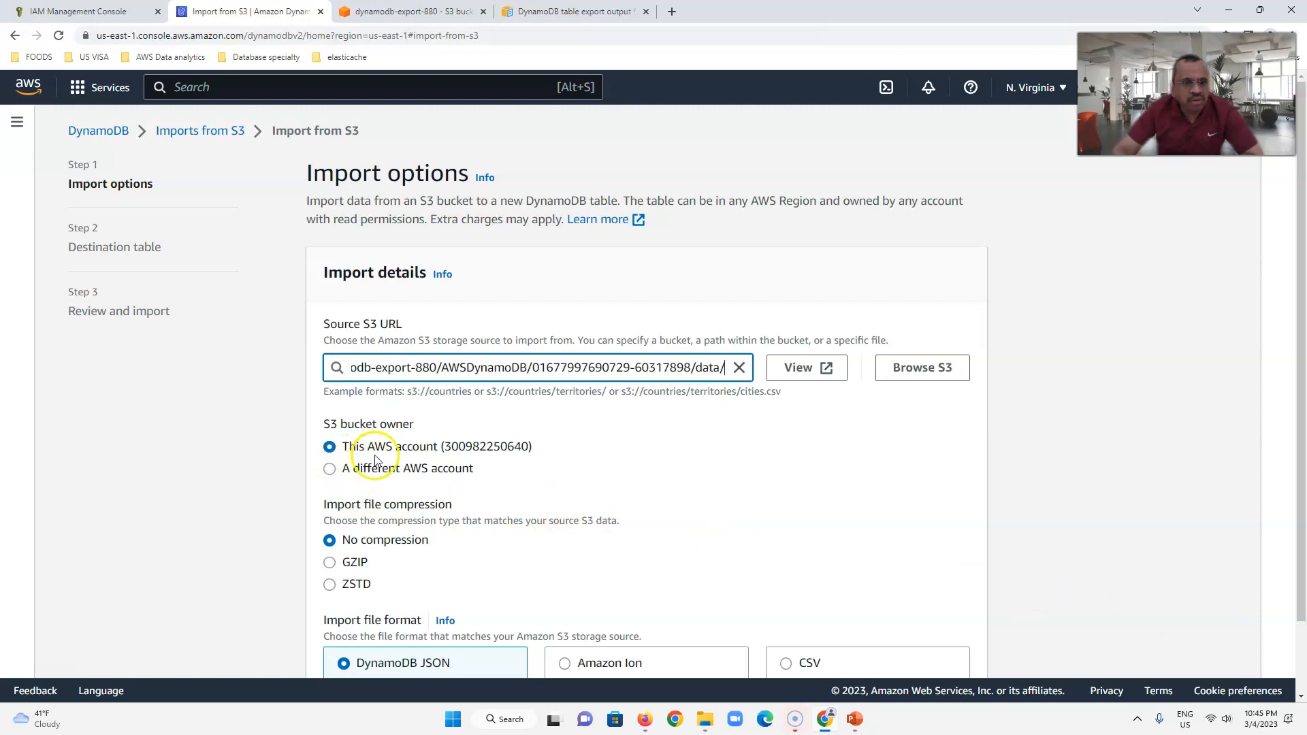
# - Check the file type of the exported files in the S3 data/ folder and set the import file compression to GZIP
pyautogui.scroll(-2, 504, 477)
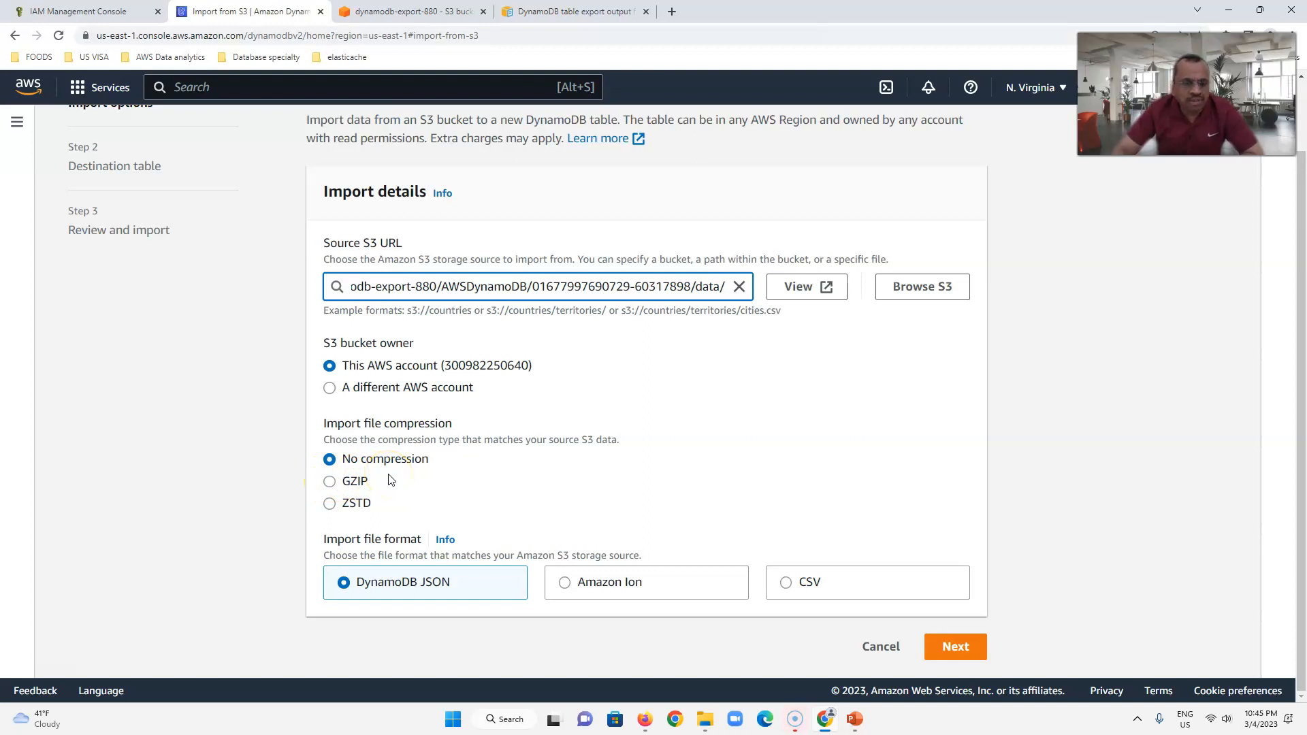
pyautogui.click(387, 15)
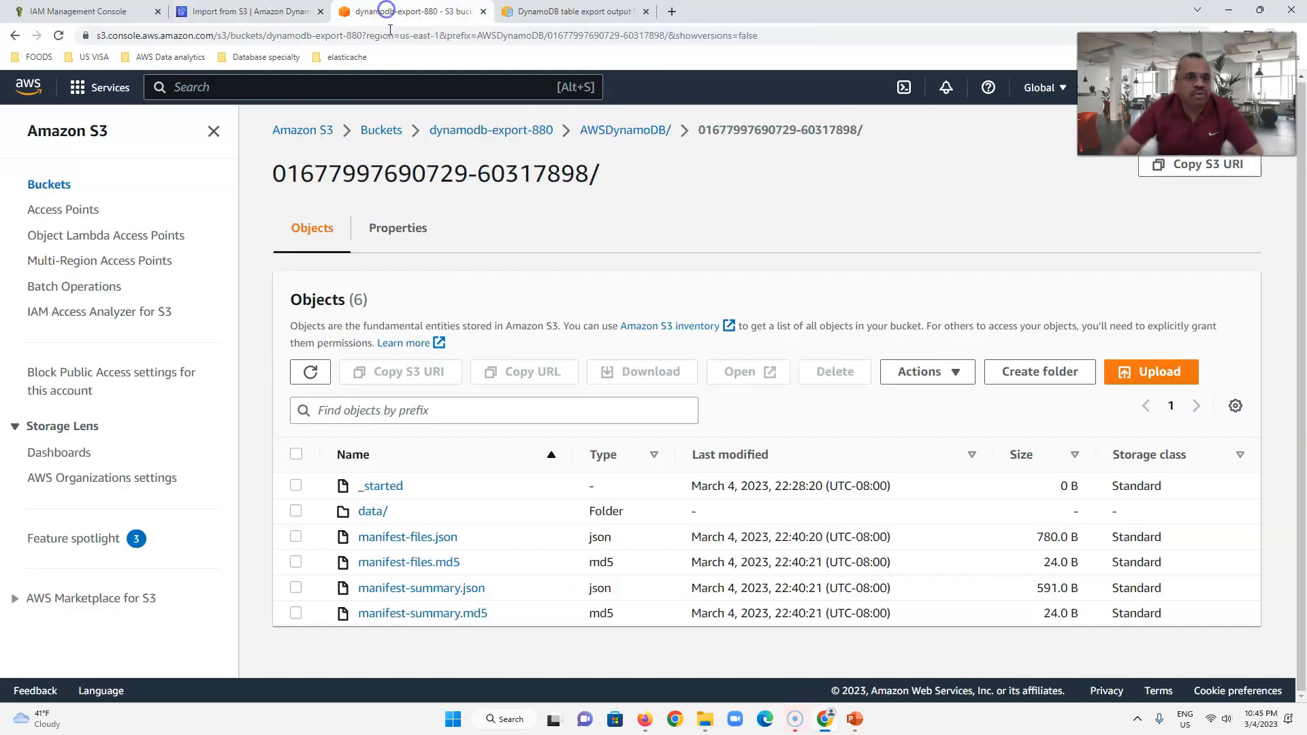
pyautogui.click(369, 516)
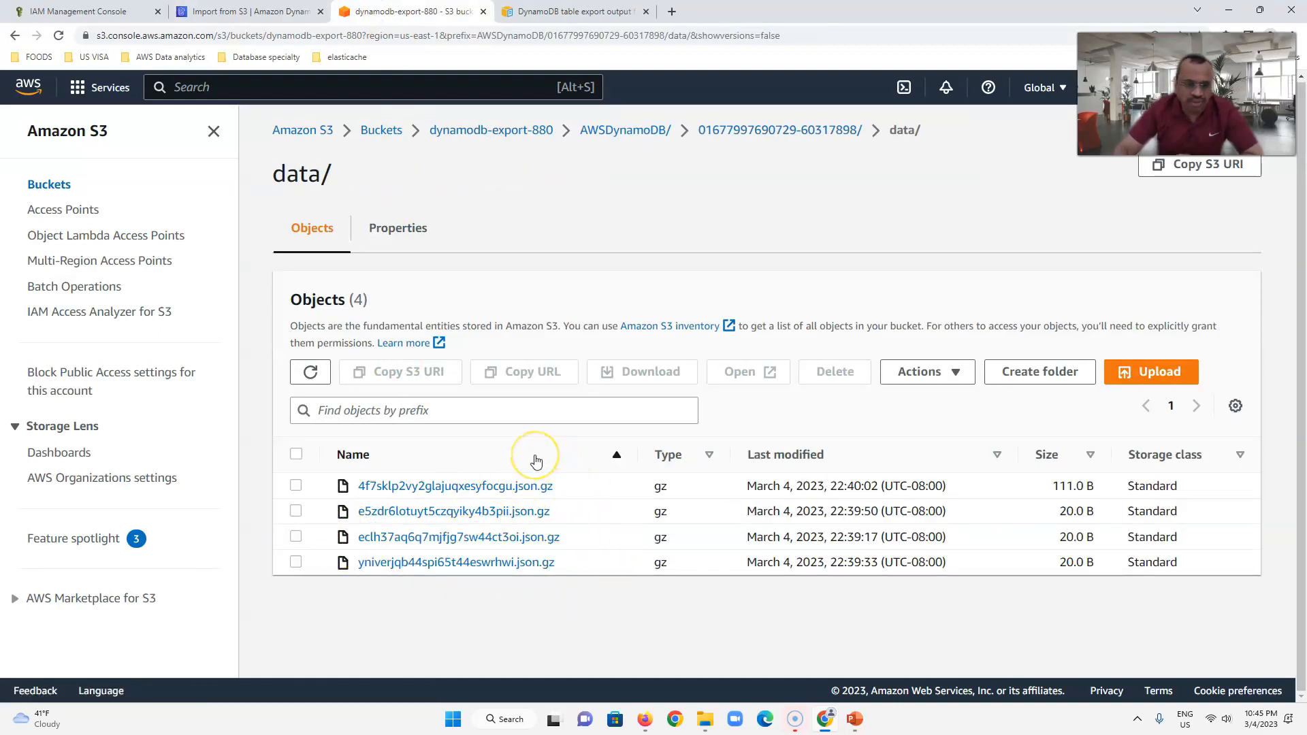
pyautogui.click(227, 17)
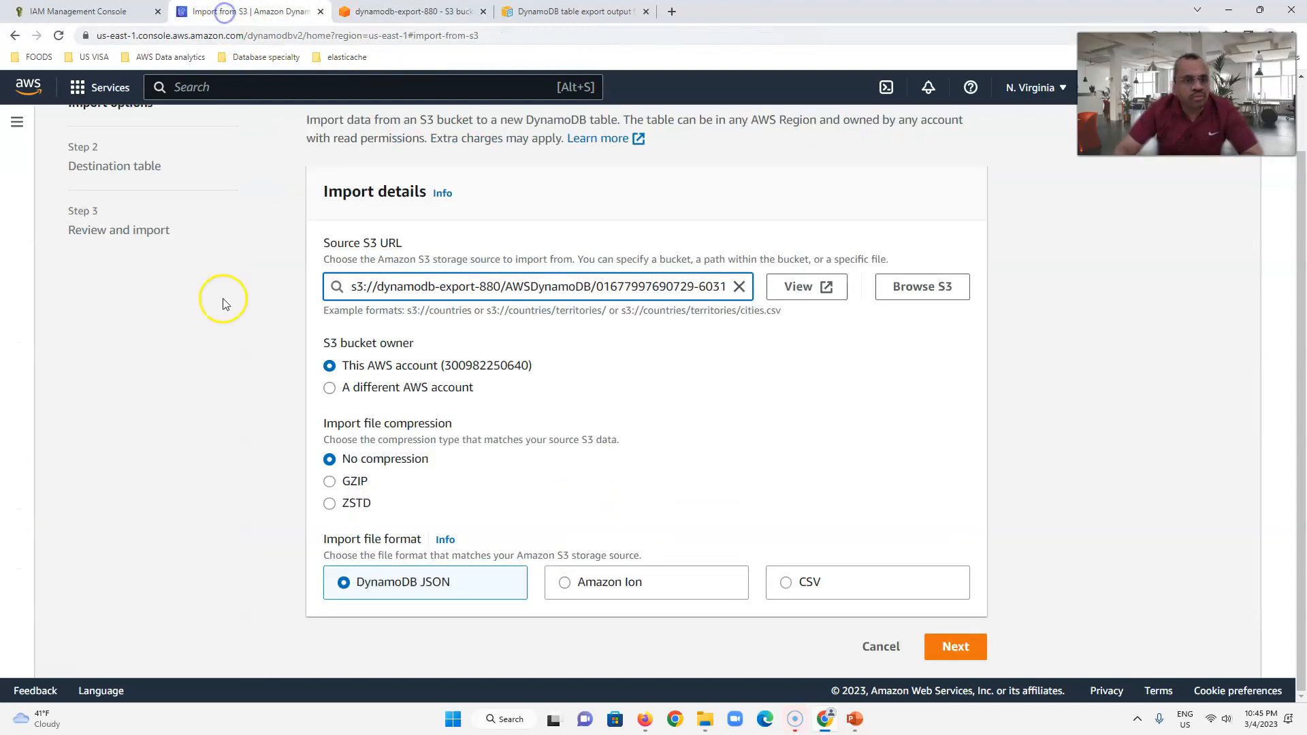
pyautogui.click(332, 483)
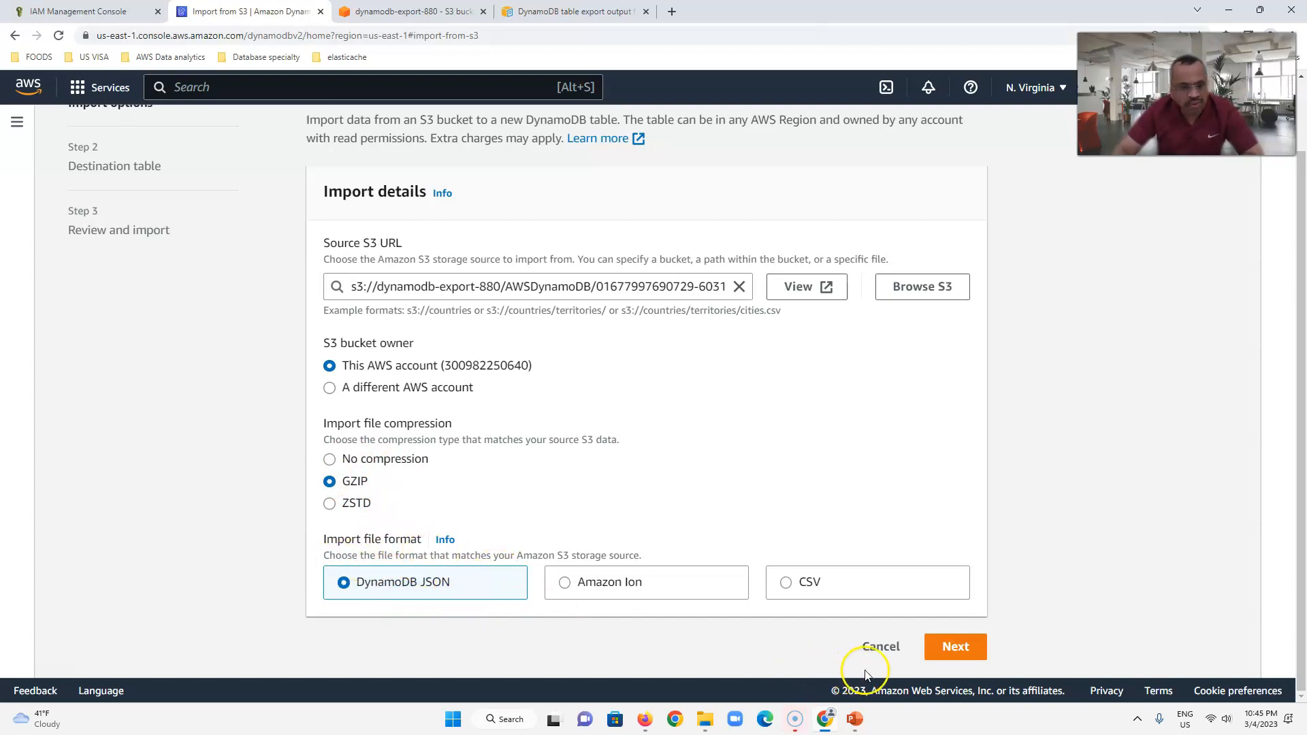
# - Proceed to the destination table details and name the new table books-import-from-s3
pyautogui.click(953, 648)
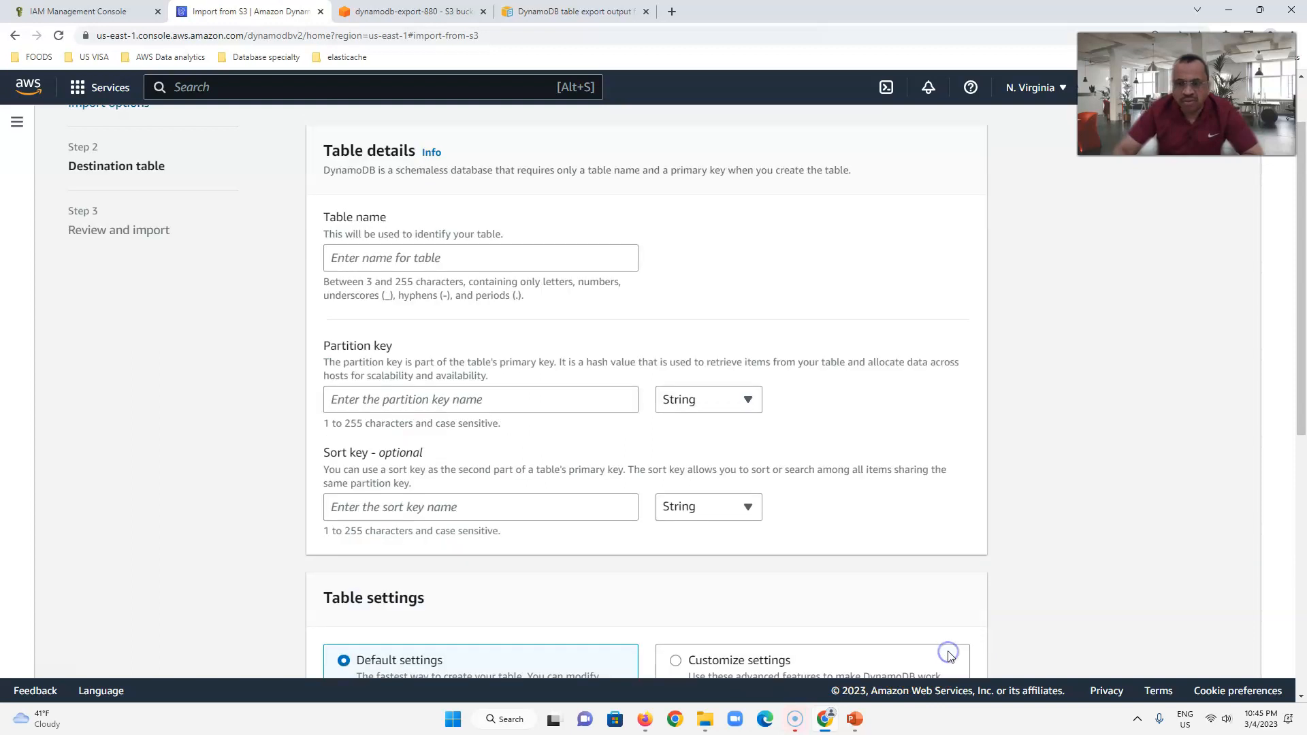
pyautogui.click(404, 257)
pyautogui.write('books-import-from-s3')
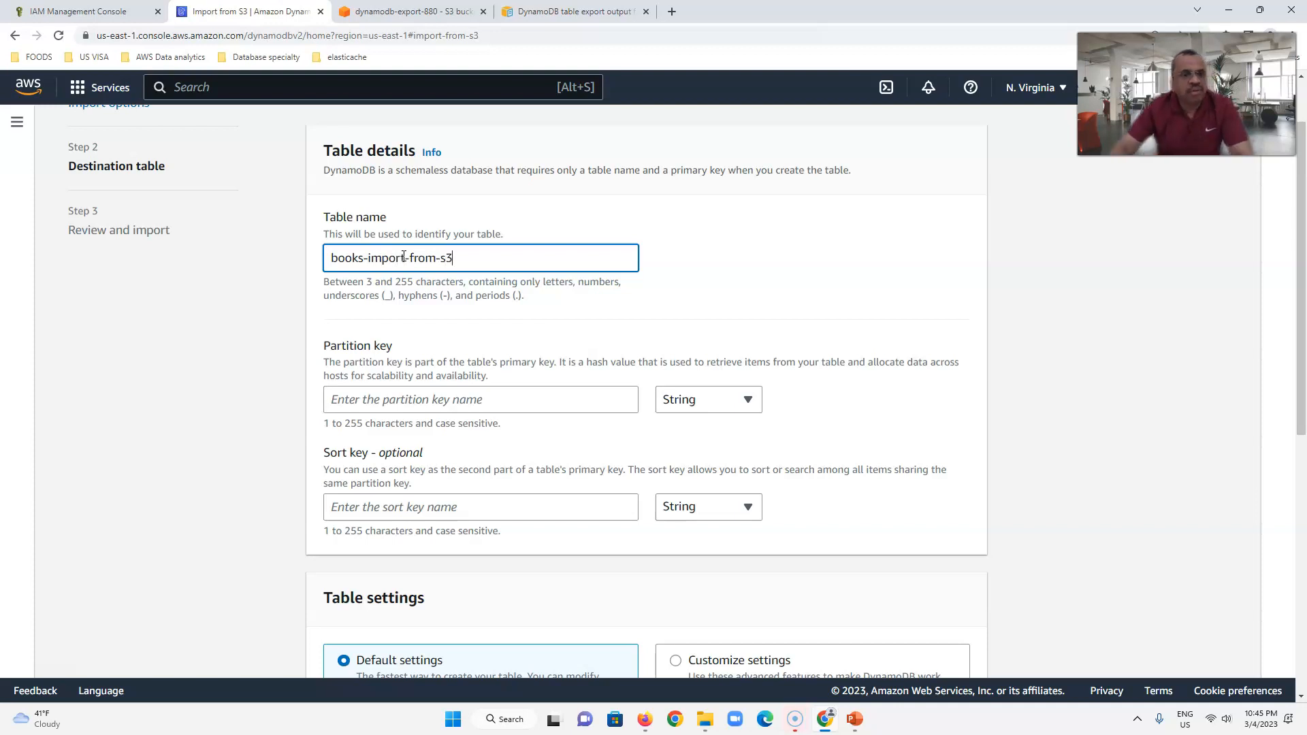
# - Define the new table's primary key with id as the String partition key and title as the String sort key
pyautogui.click(497, 402)
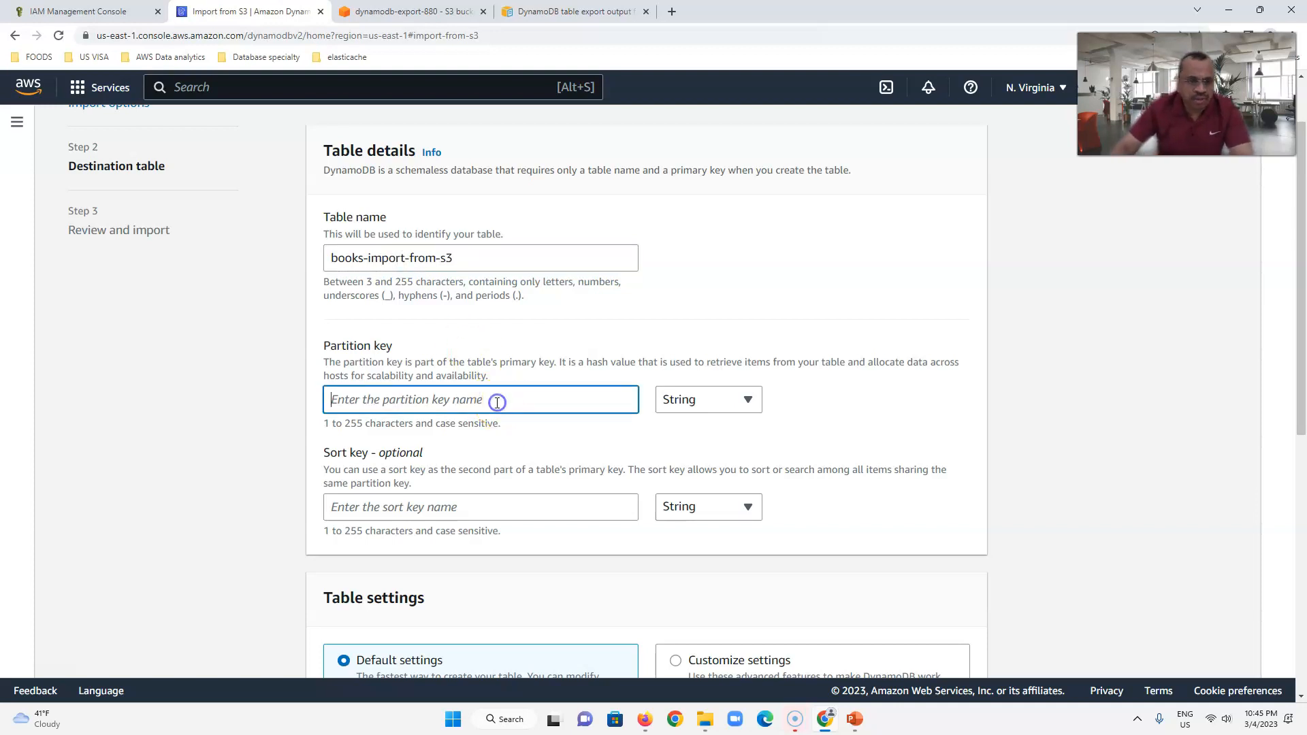
pyautogui.write('id')
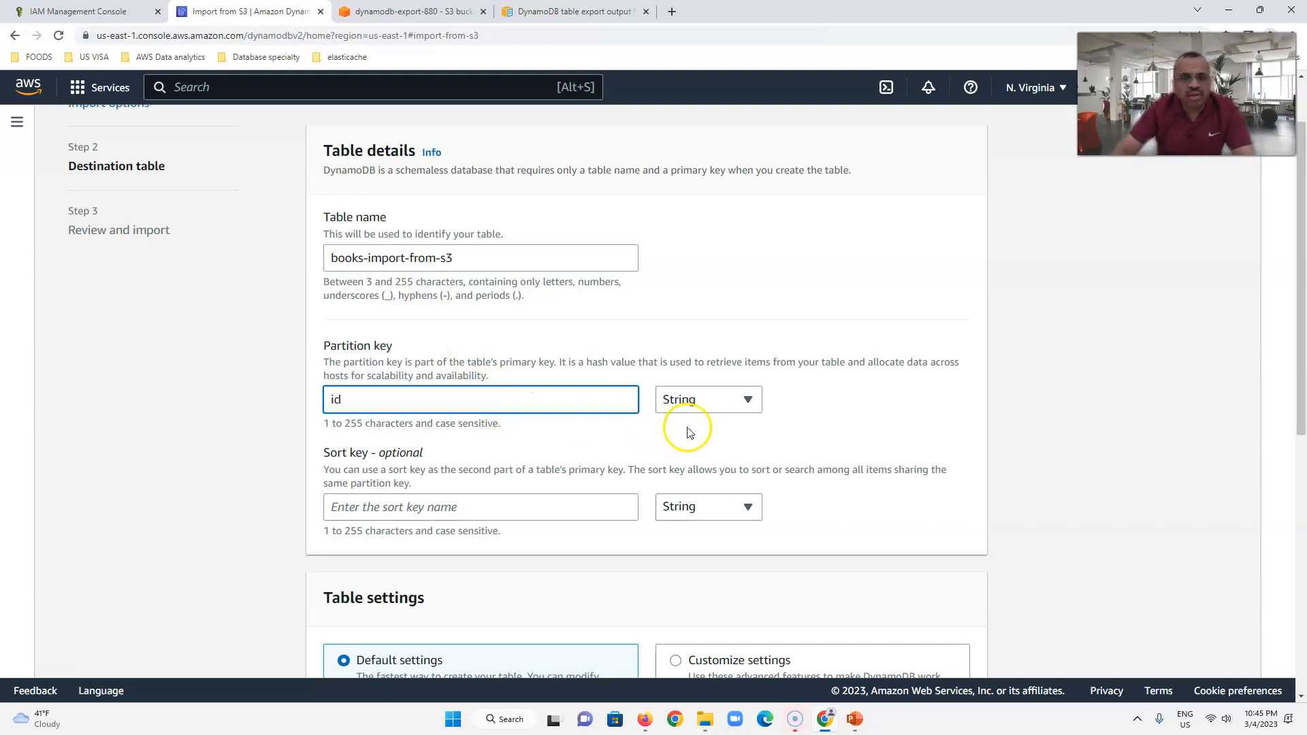
pyautogui.click(571, 511)
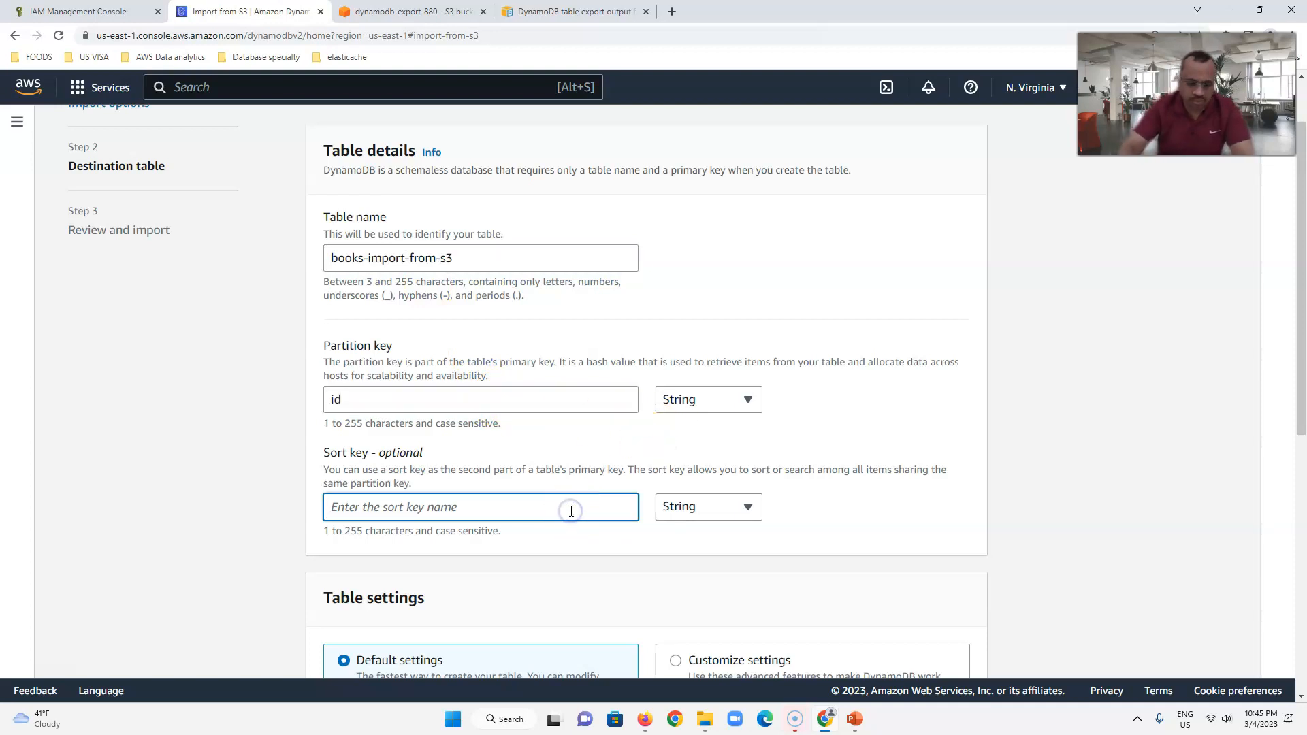
pyautogui.write('title')
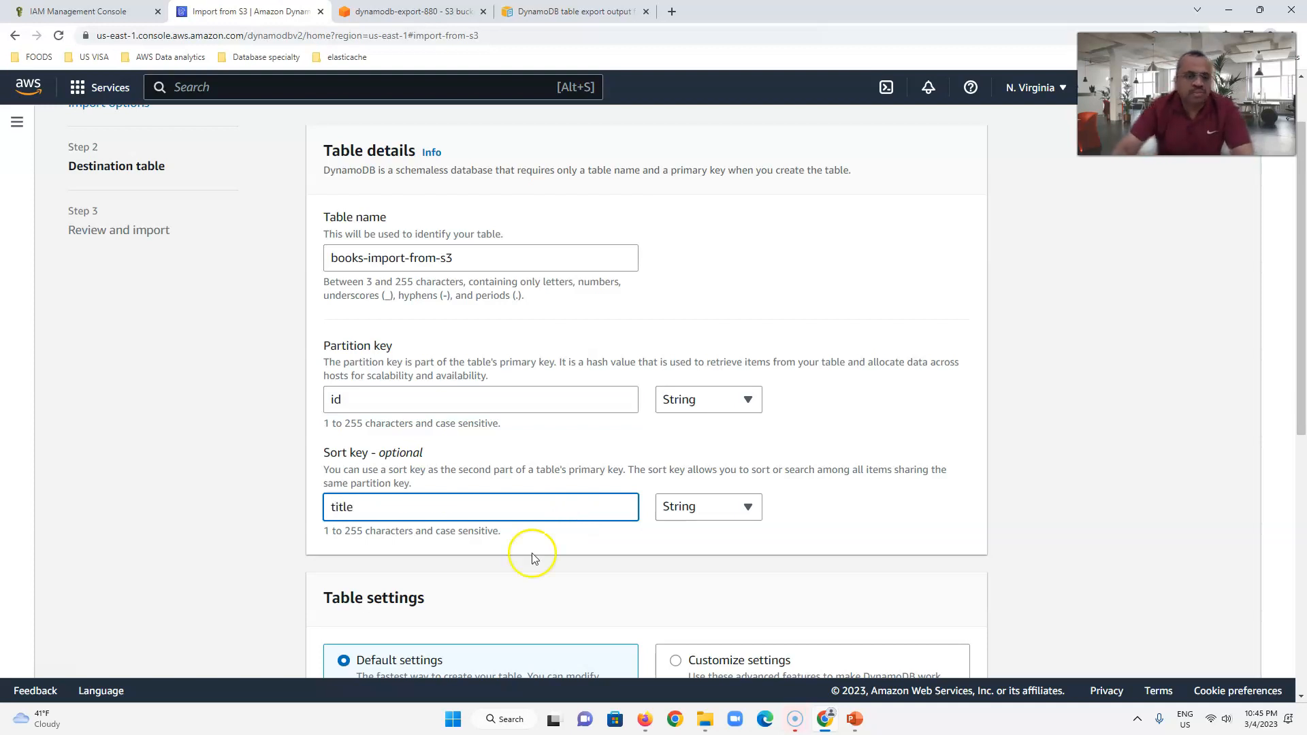
# - Customize the table settings and set the read/write capacity mode to On-demand
pyautogui.scroll(-3, 532, 553)
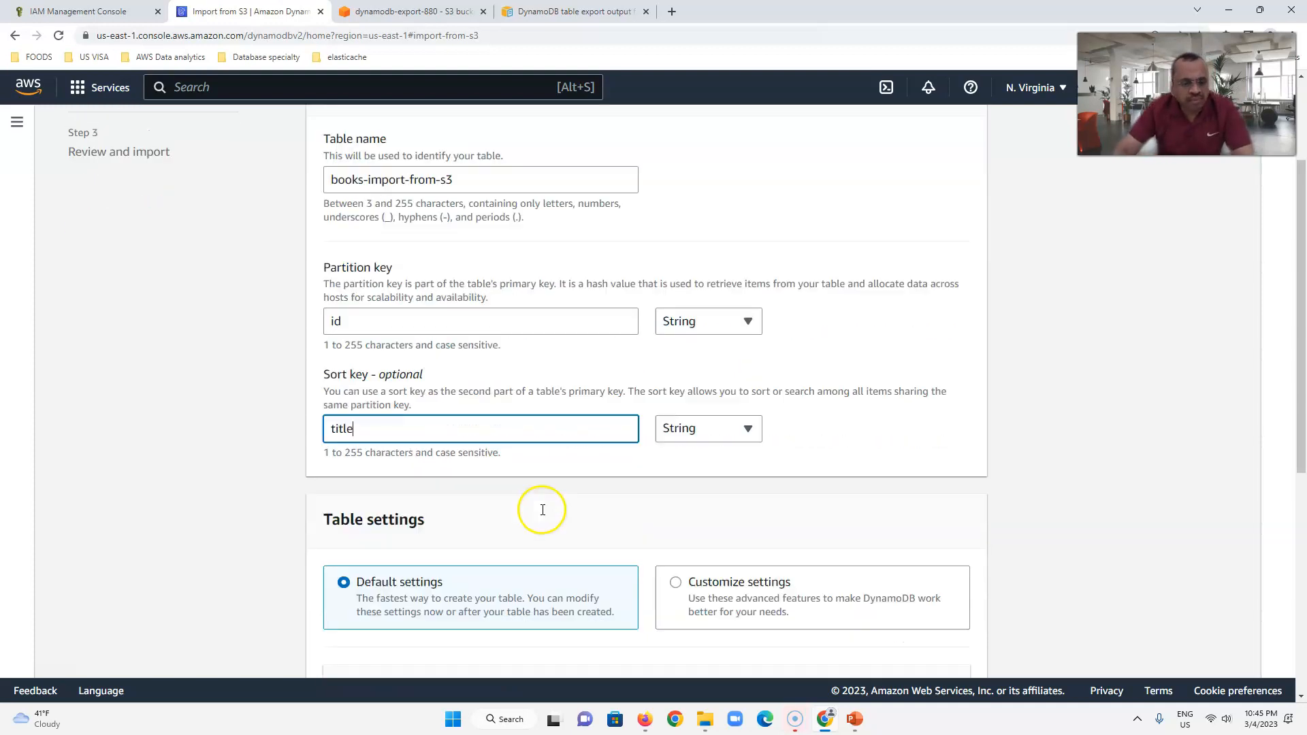
pyautogui.click(737, 448)
pyautogui.scroll(-4, 575, 532)
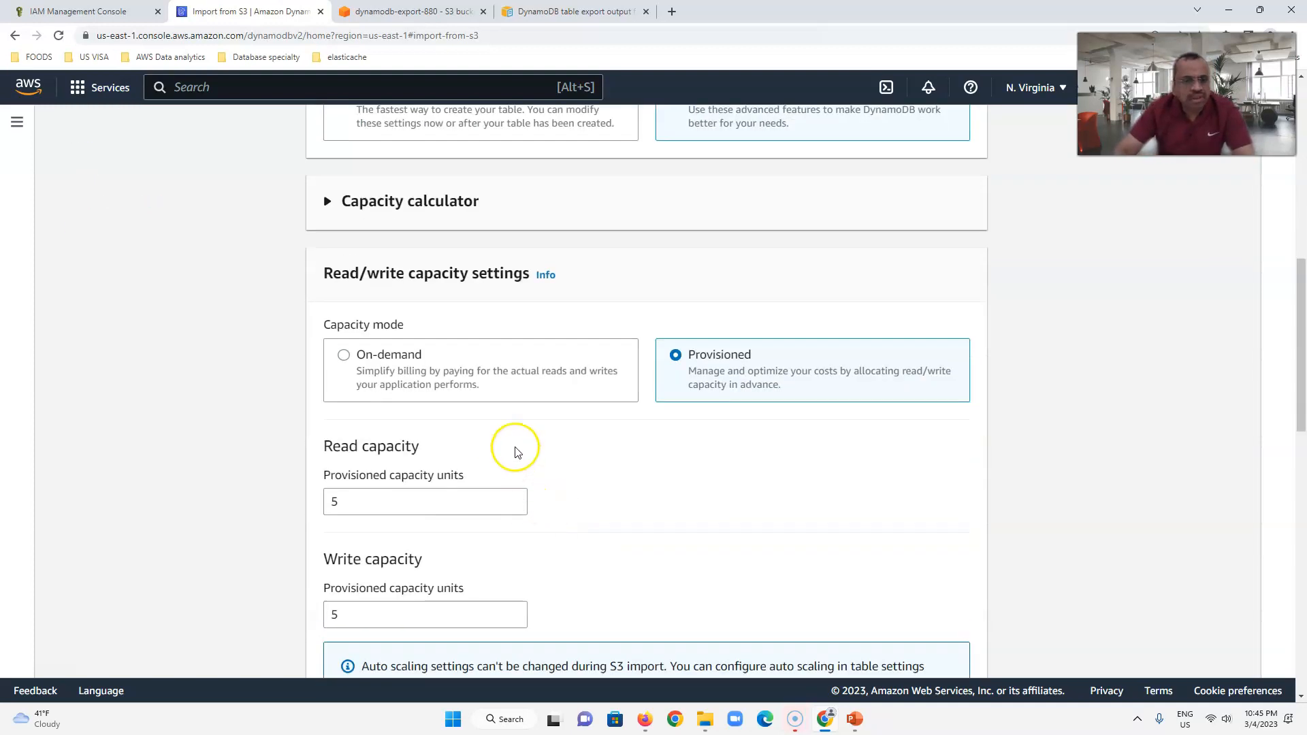
pyautogui.click(527, 370)
pyautogui.scroll(-4, 382, 465)
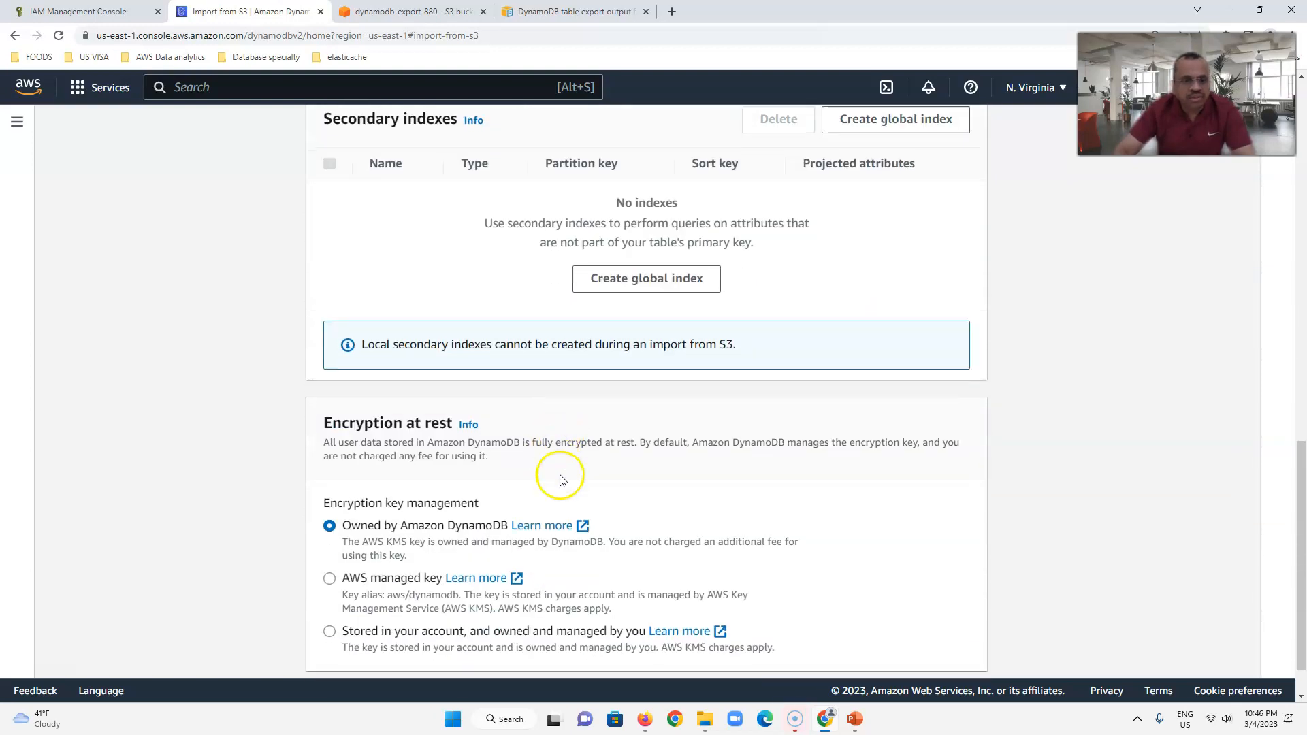
# - Proceed to the import review, keeping the encryption key owned by Amazon DynamoDB, and try to run the import
pyautogui.scroll(-1, 560, 475)
pyautogui.click(970, 664)
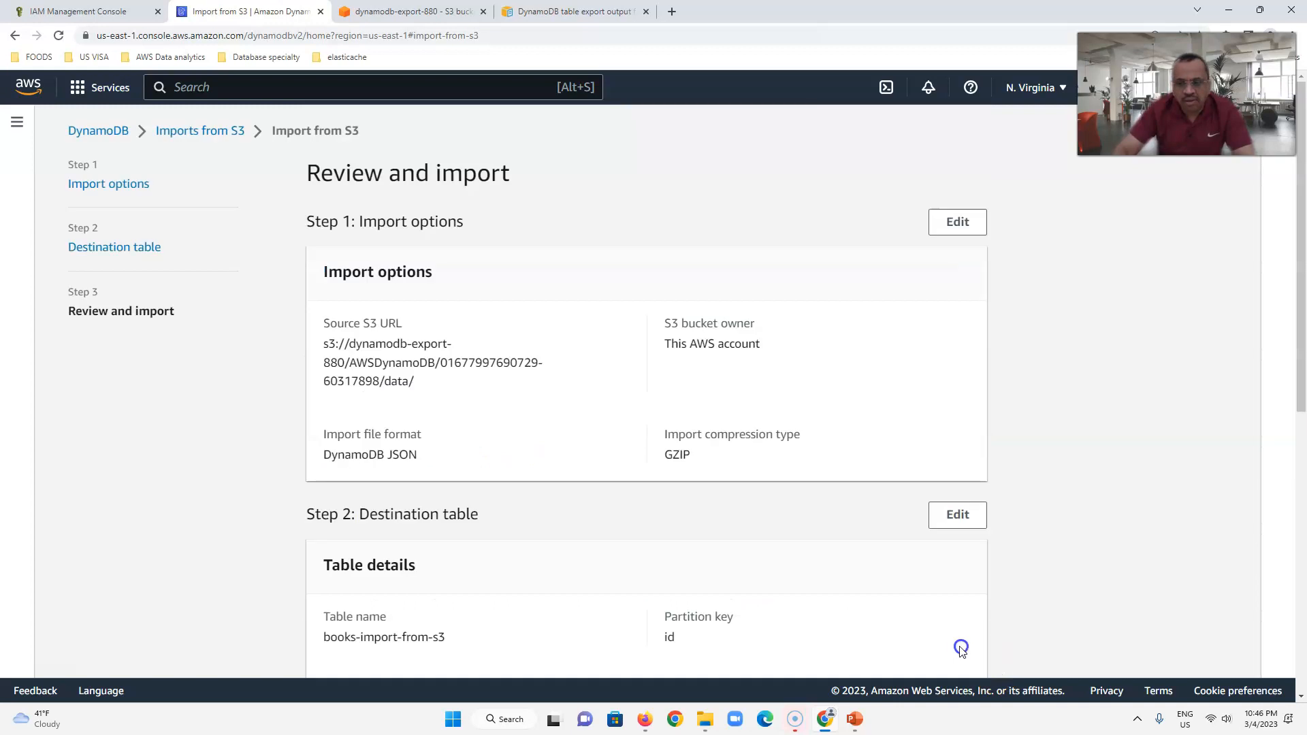
pyautogui.scroll(-6, 569, 356)
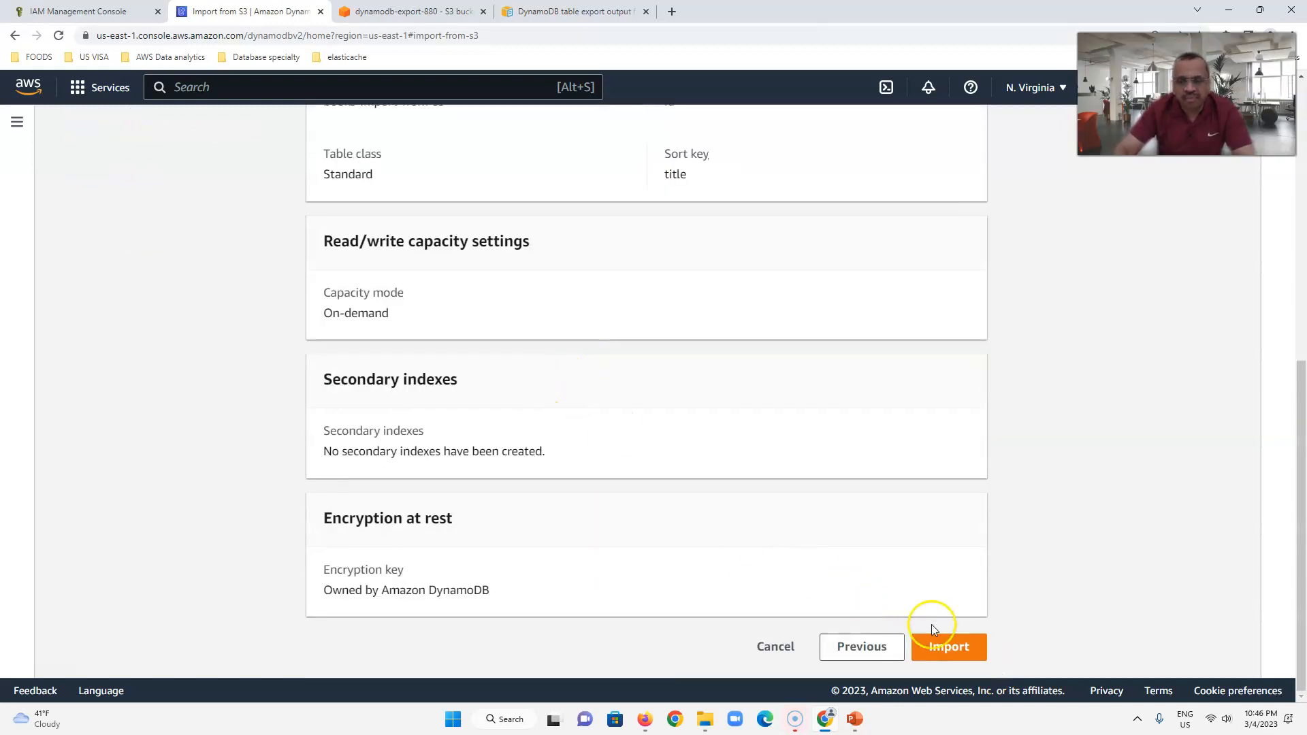
pyautogui.click(947, 647)
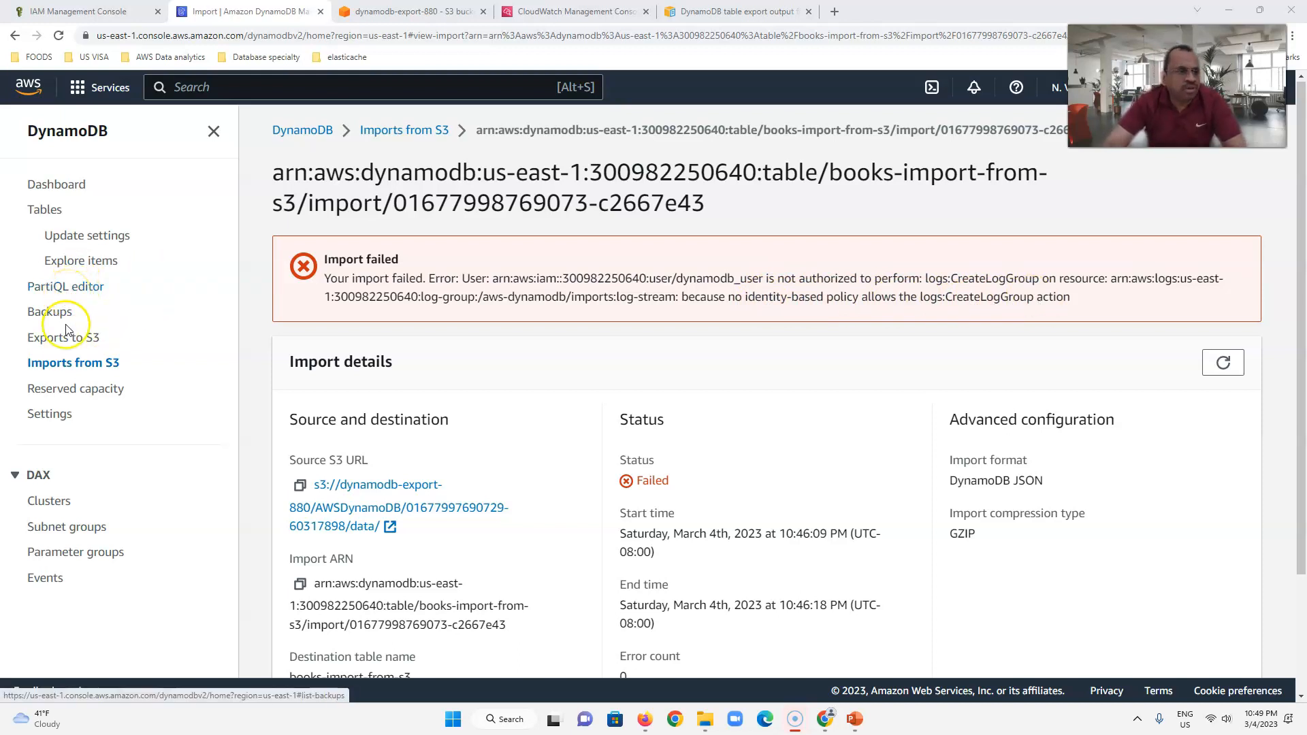
# - Start a new S3 import sourced from the export's data/ folder under AWSDynamoDB/ in the dynamodb-export-880 bucket
pyautogui.click(70, 364)
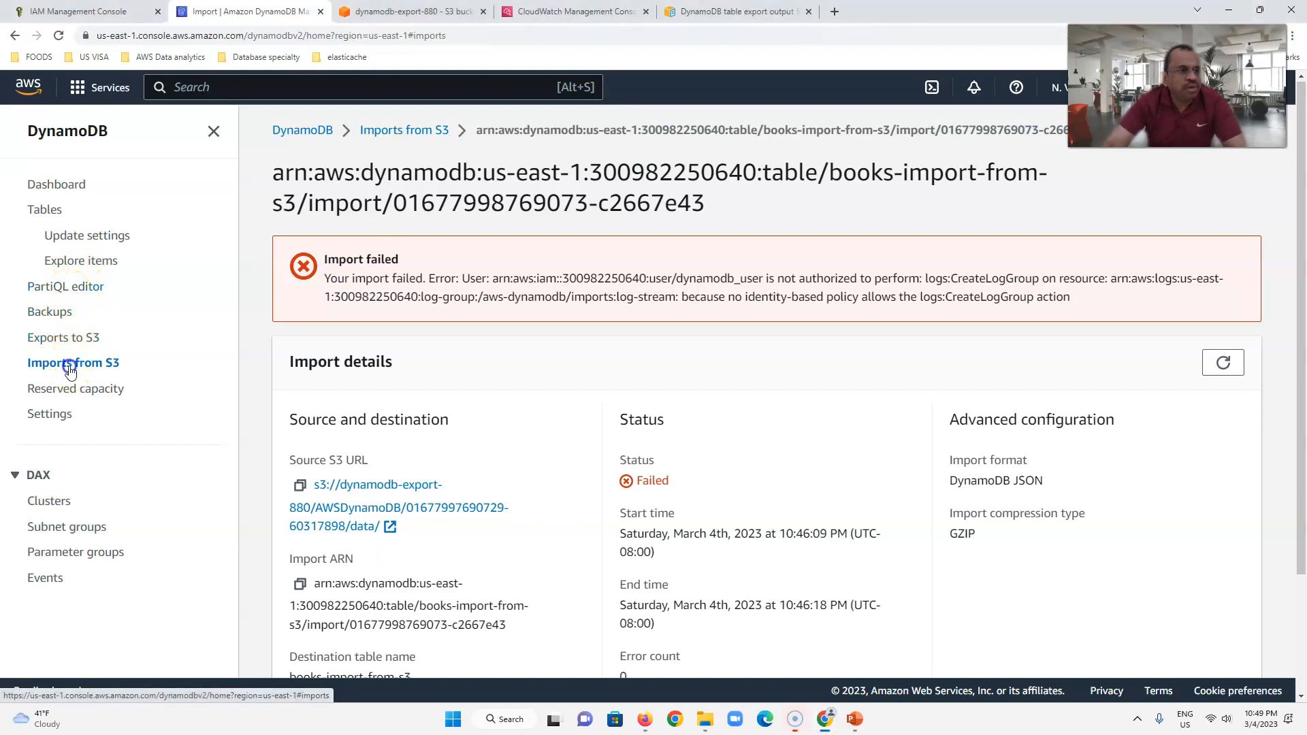
pyautogui.click(1133, 182)
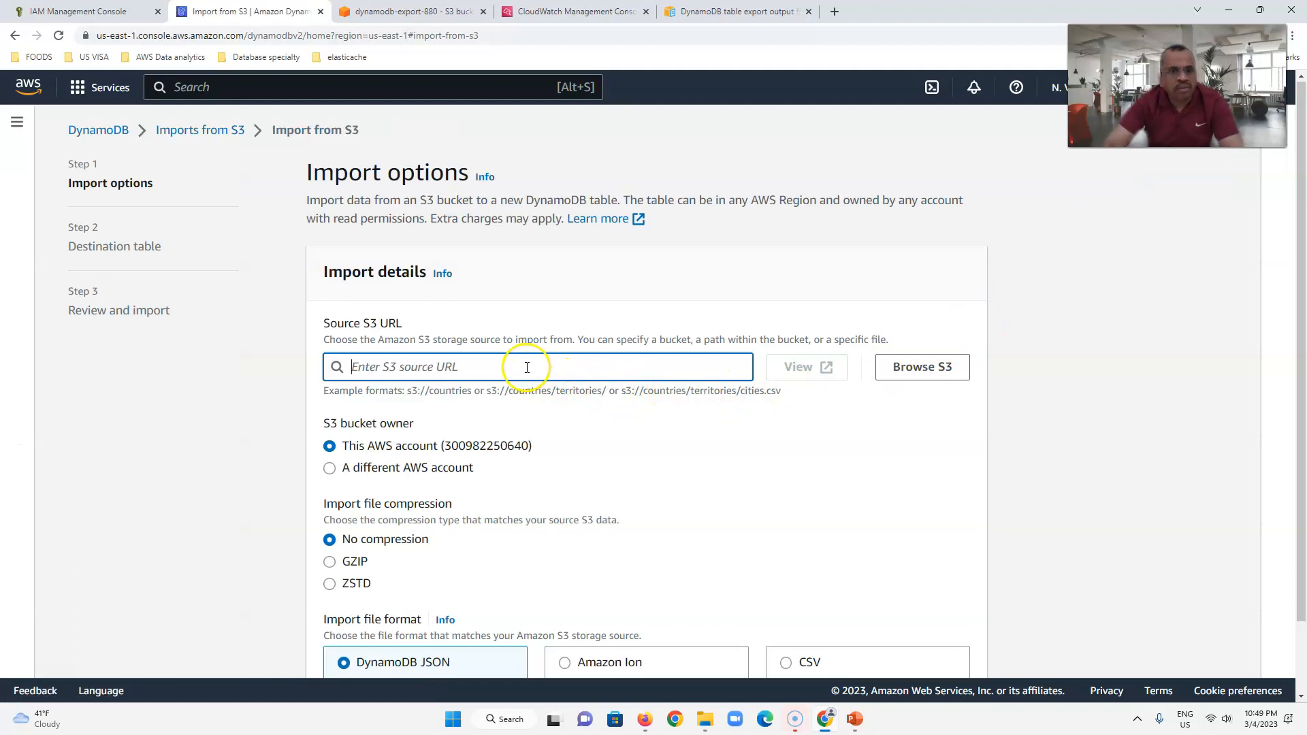
pyautogui.scroll(-1, 527, 368)
pyautogui.click(431, 286)
pyautogui.click(892, 289)
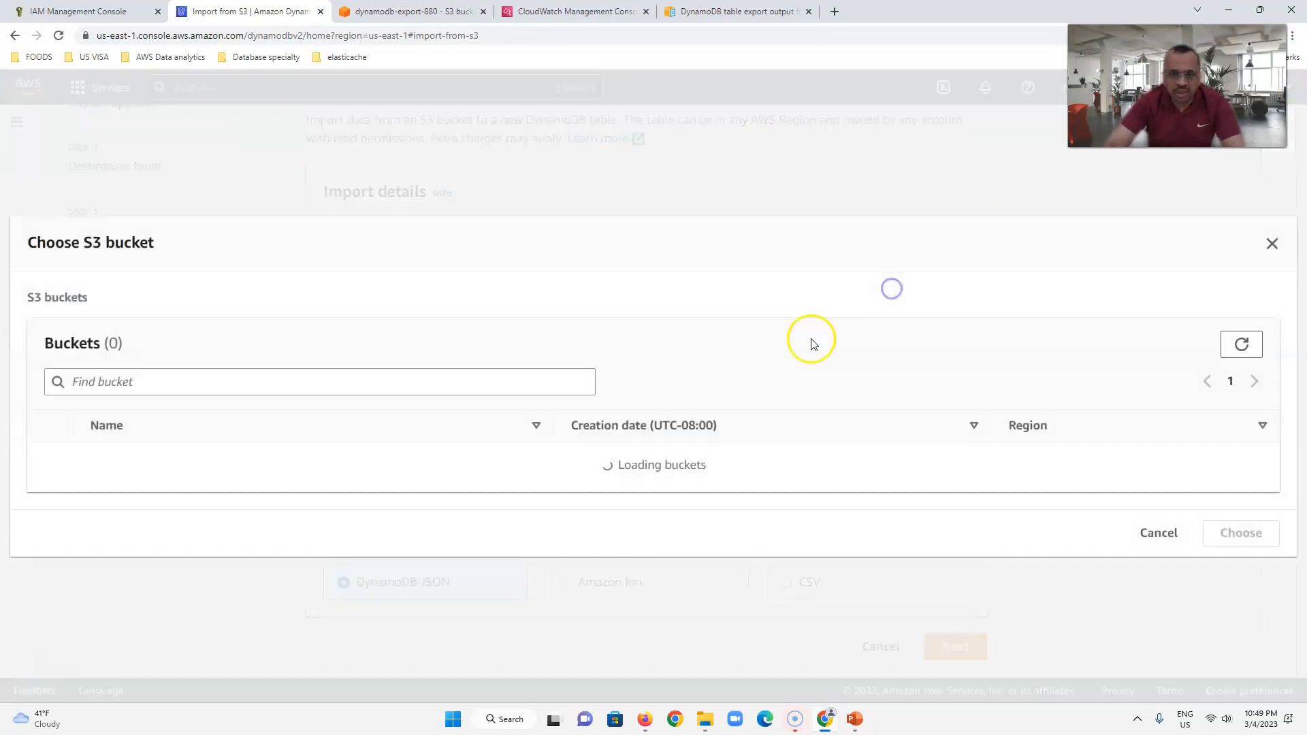
pyautogui.click(120, 469)
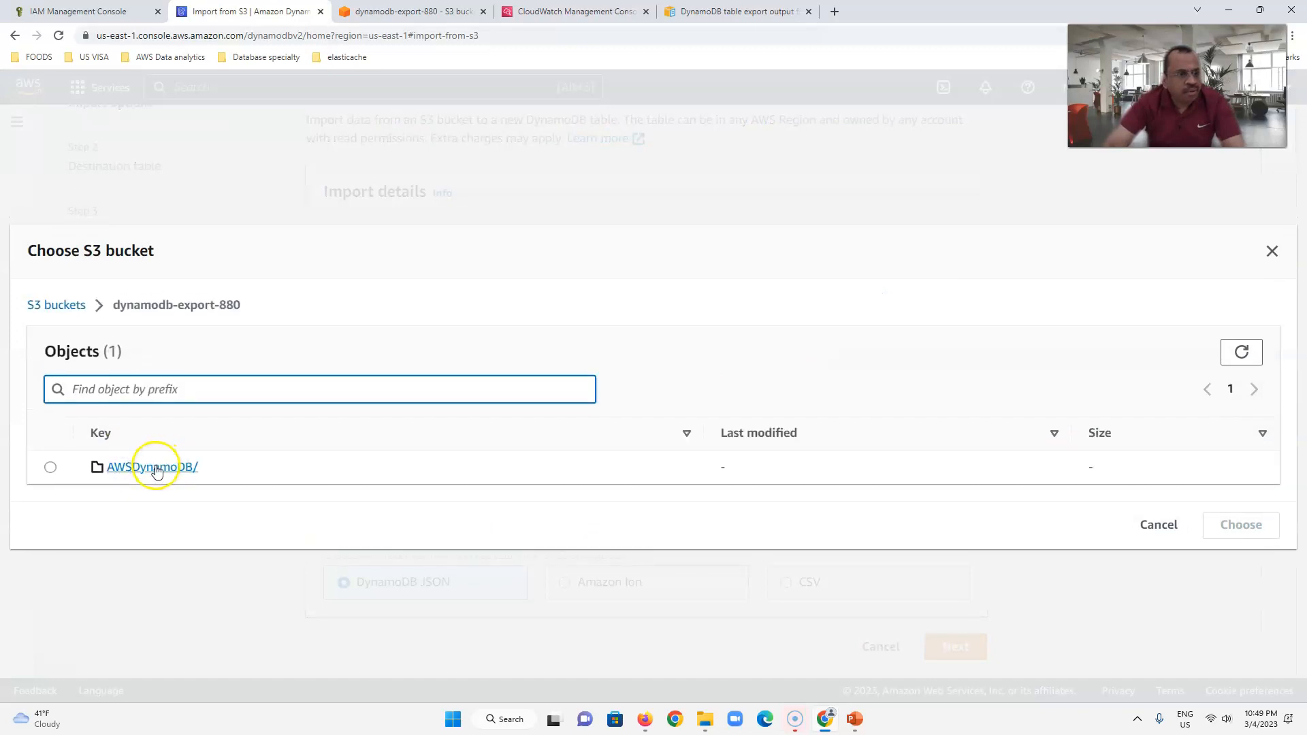
pyautogui.click(154, 471)
pyautogui.click(154, 471)
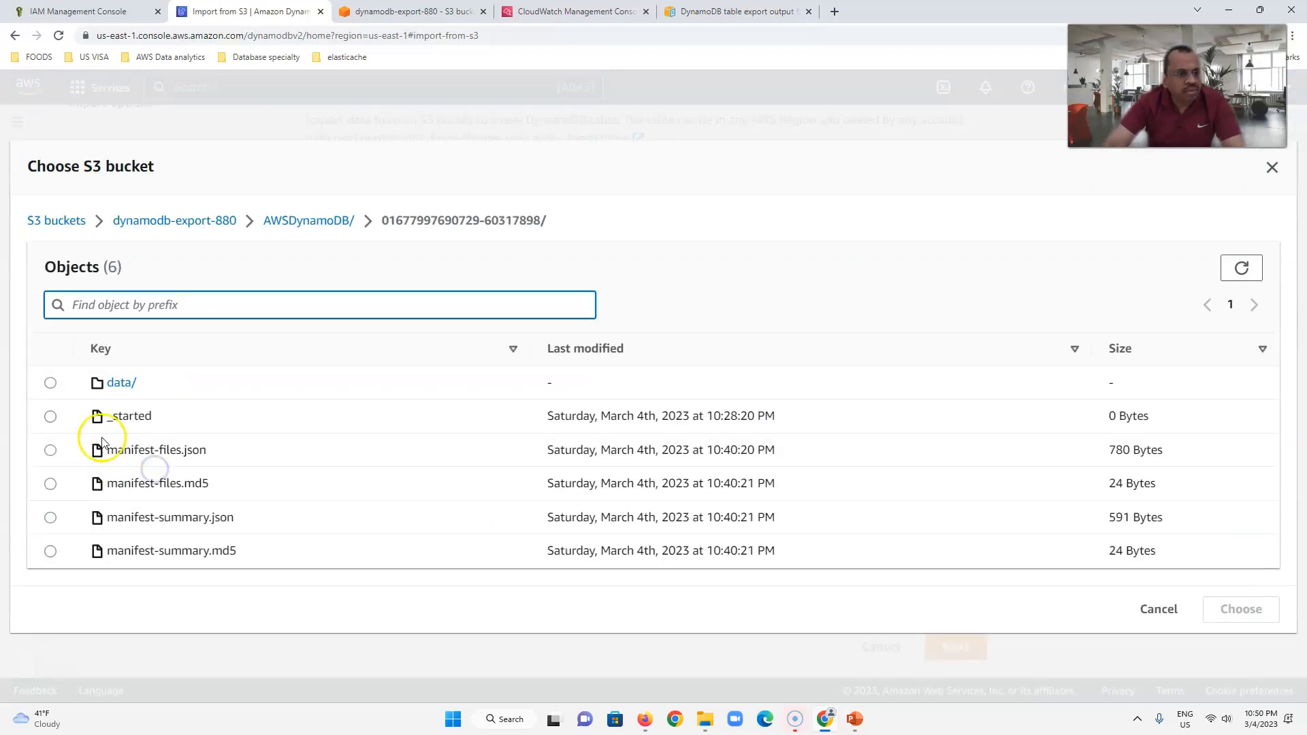
pyautogui.click(50, 383)
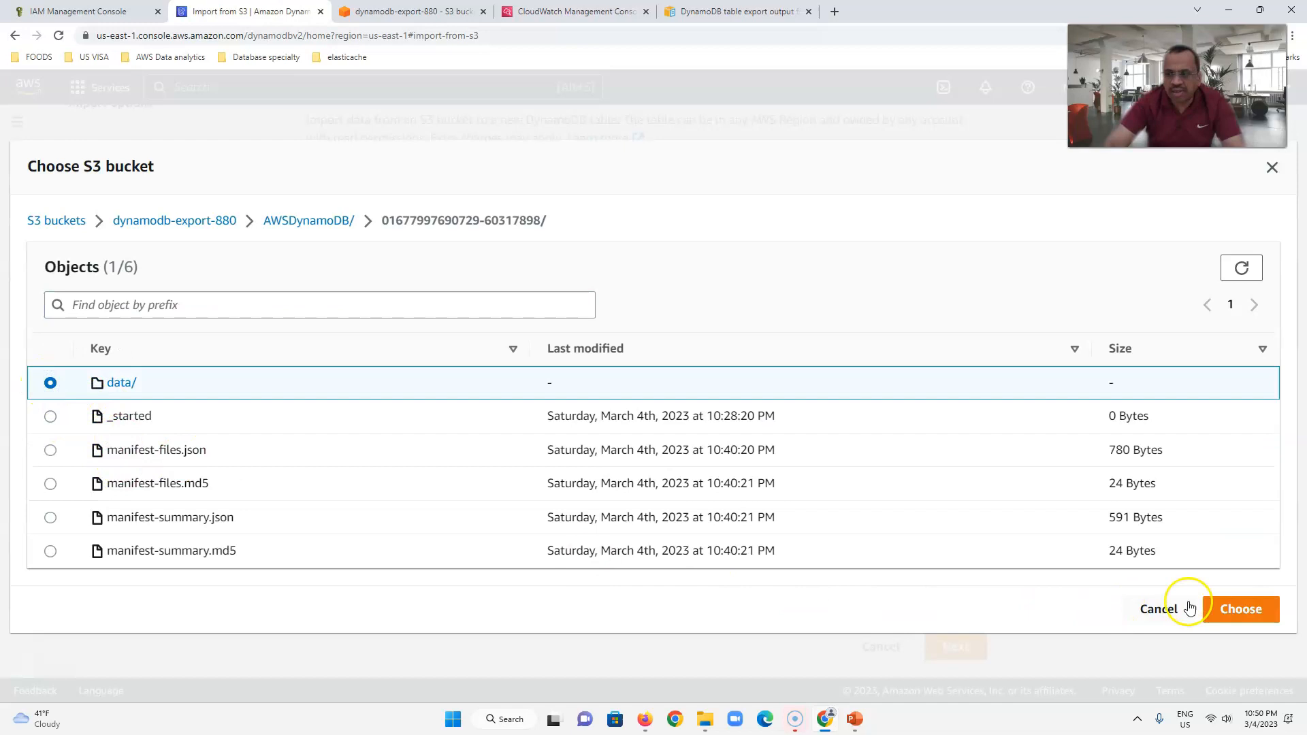
pyautogui.click(1218, 606)
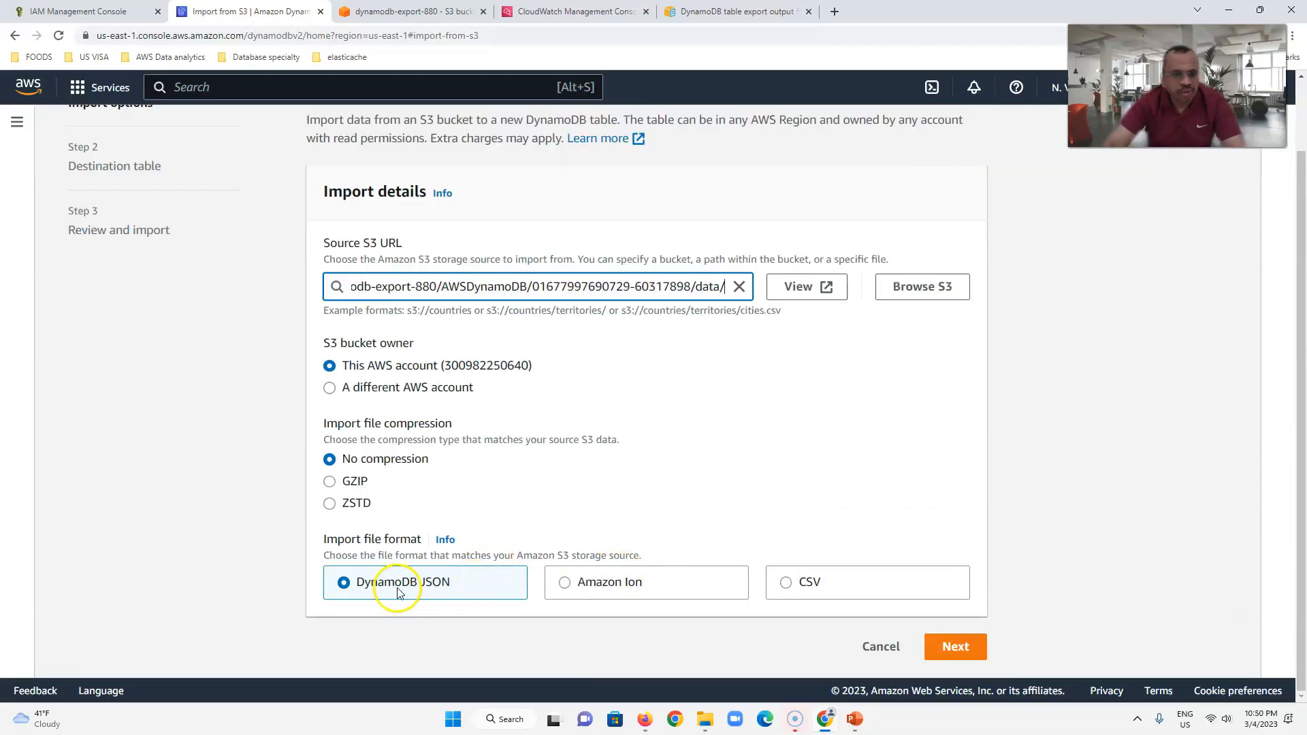
# - Set the import file compression to GZIP and name the destination table books-import-from-s3
pyautogui.click(330, 483)
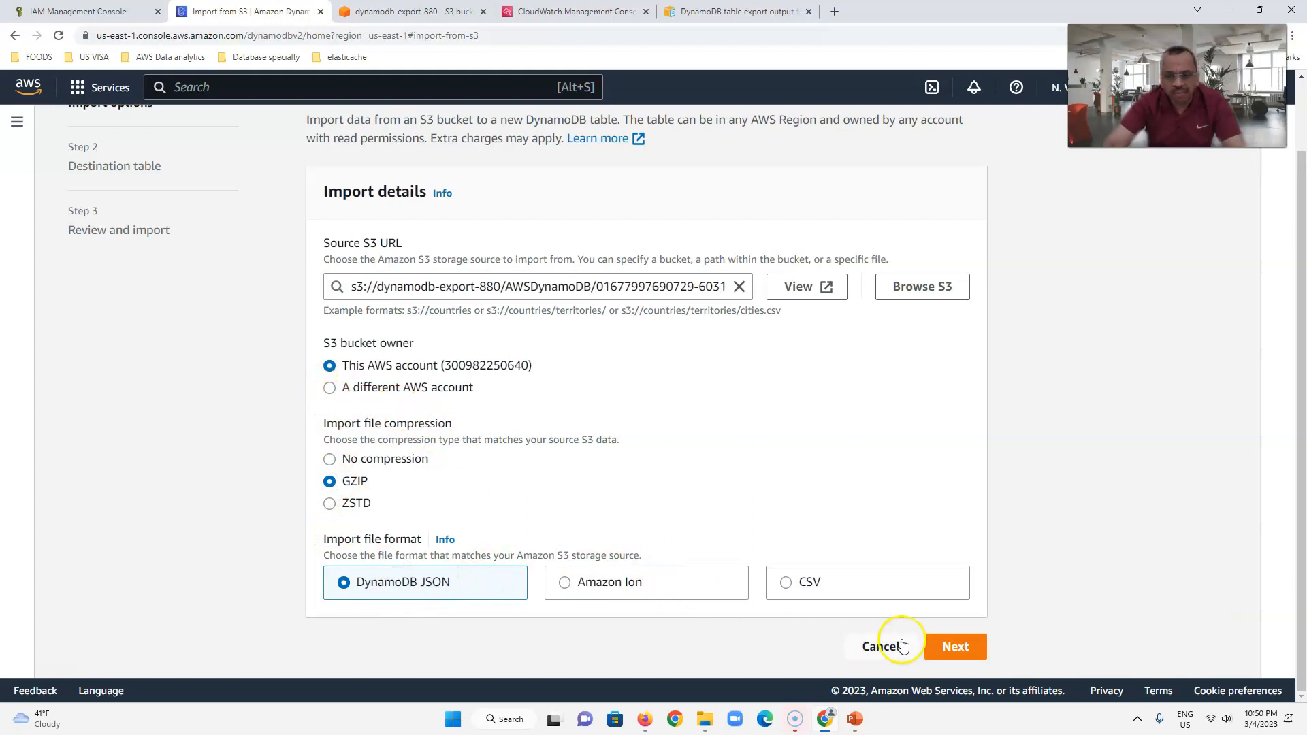
pyautogui.click(938, 648)
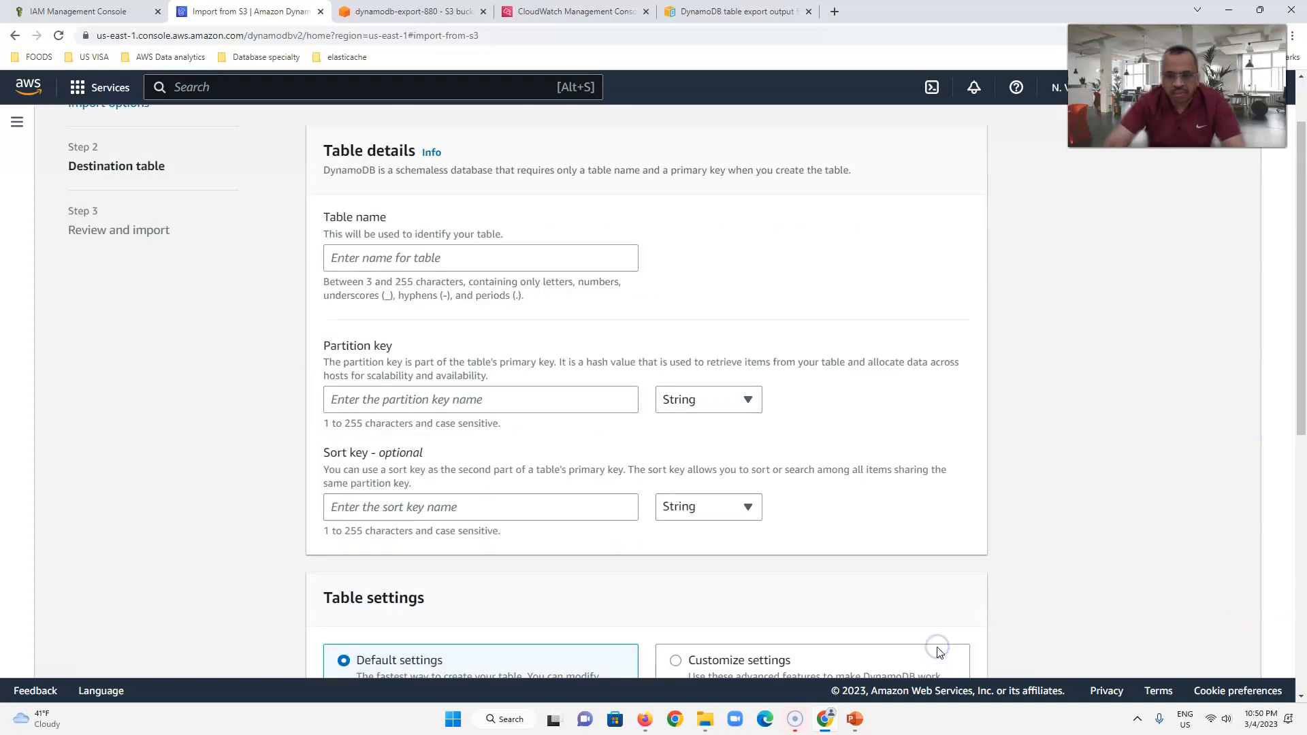
pyautogui.scroll(-5, 738, 565)
pyautogui.scroll(5, 738, 563)
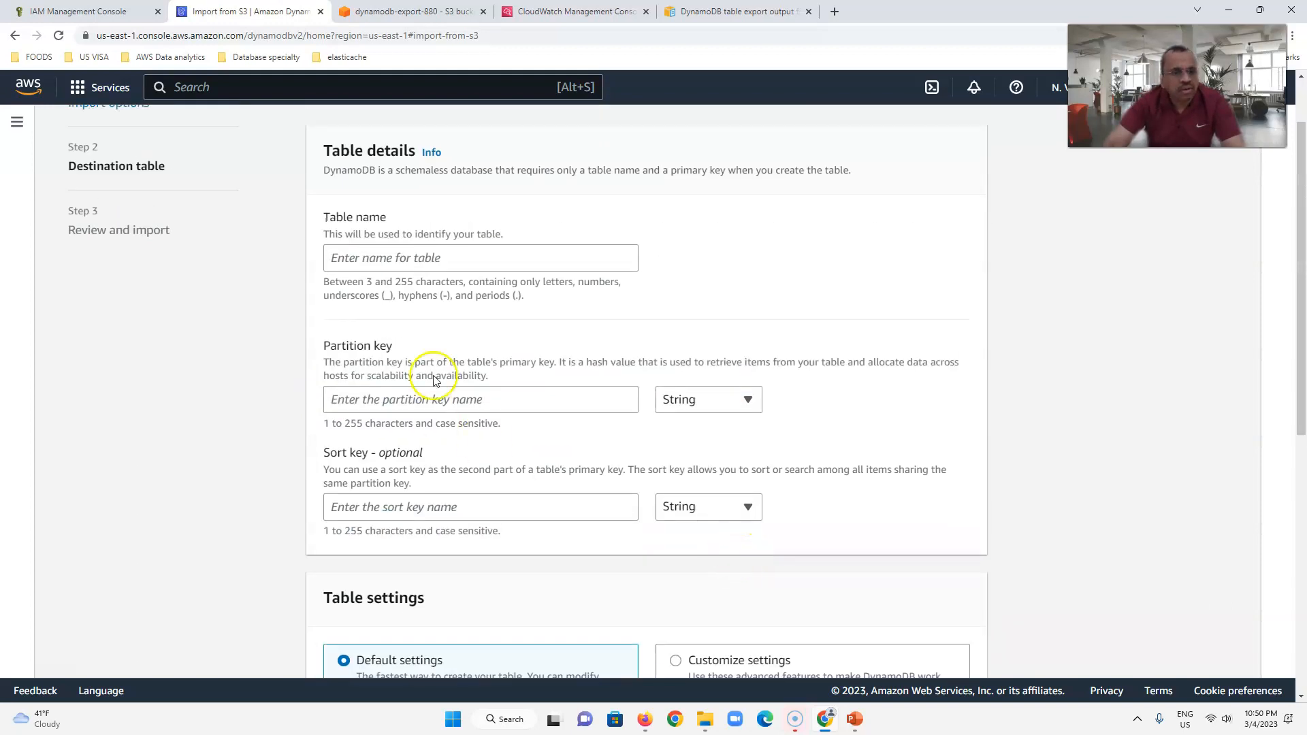
pyautogui.click(440, 260)
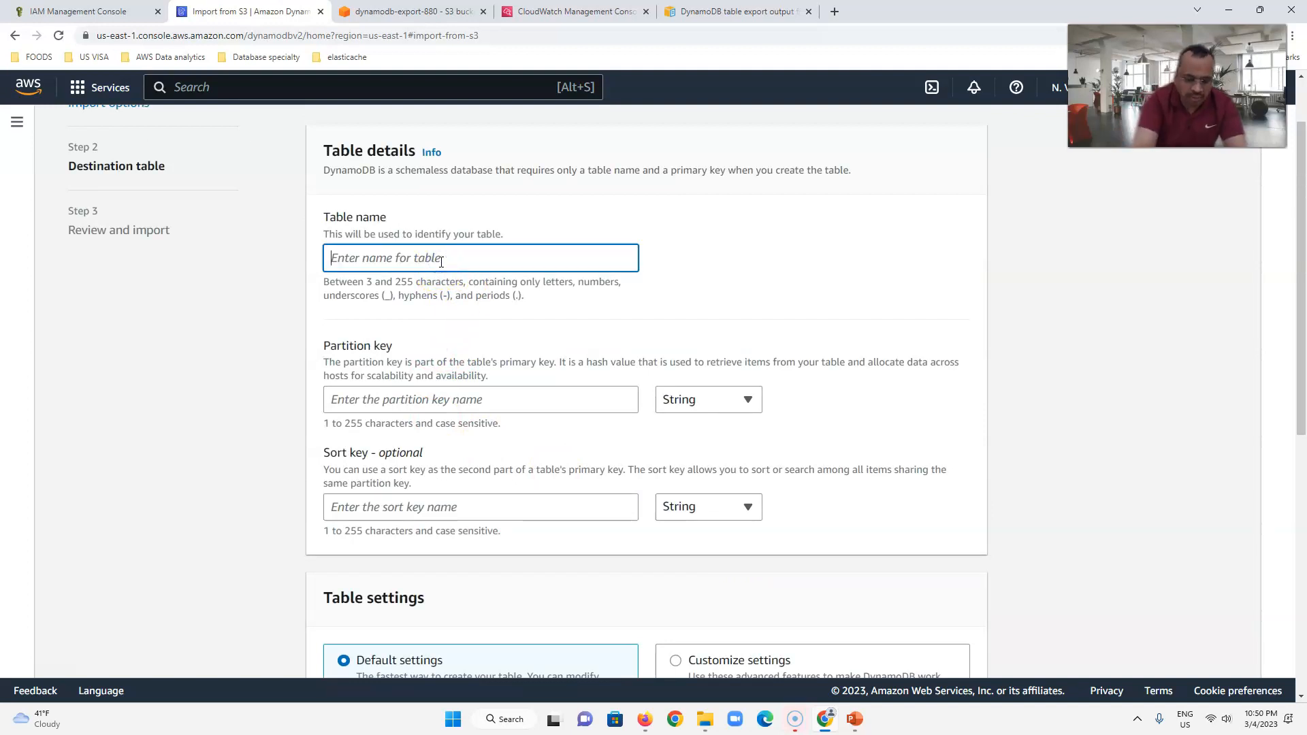
pyautogui.write('books-import-from-s3')
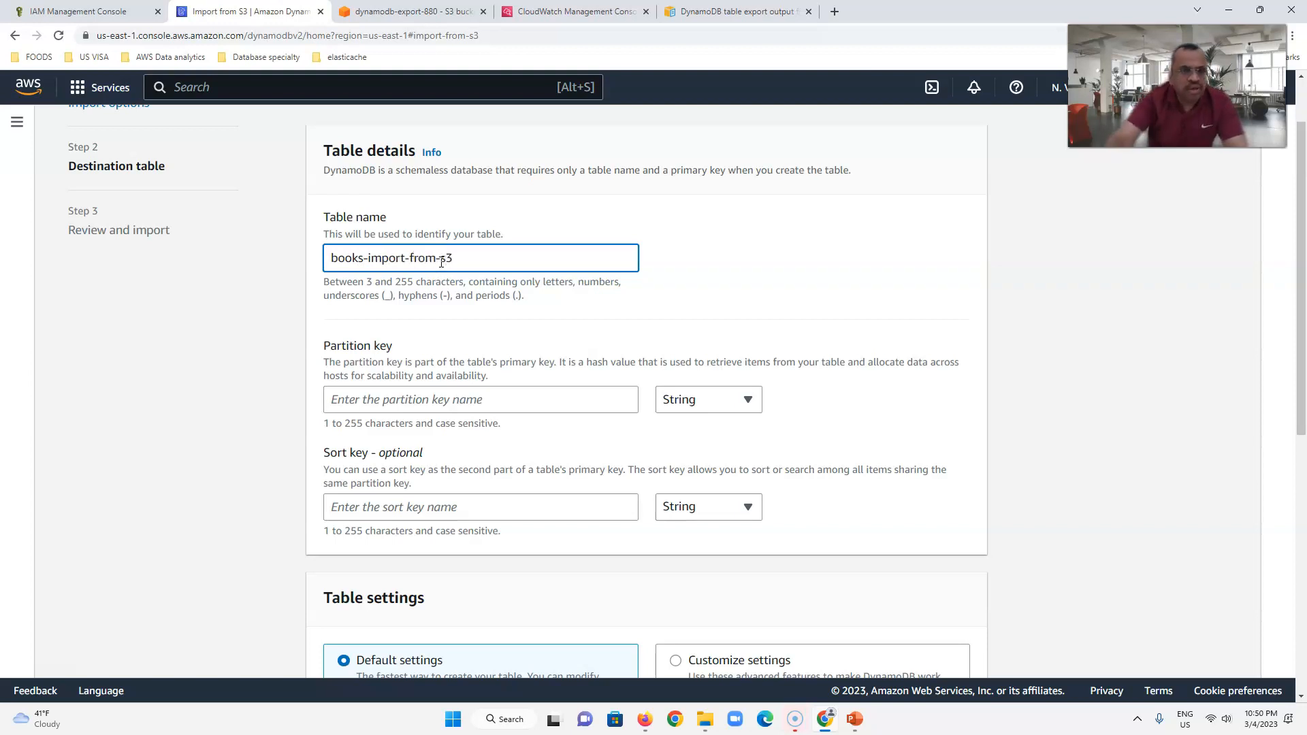
# - Define the table's primary key with id as a Number partition key and title as a String sort key
pyautogui.click(456, 399)
pyautogui.write('id')
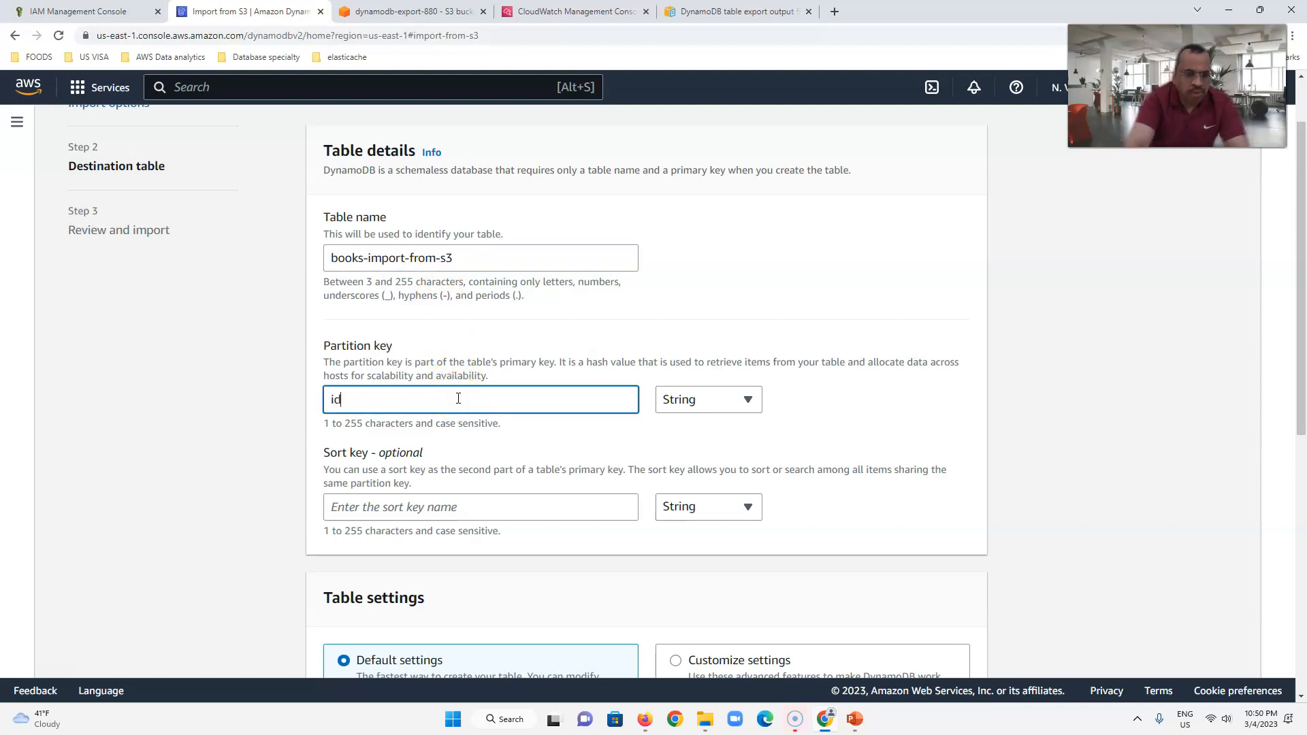
pyautogui.click(706, 401)
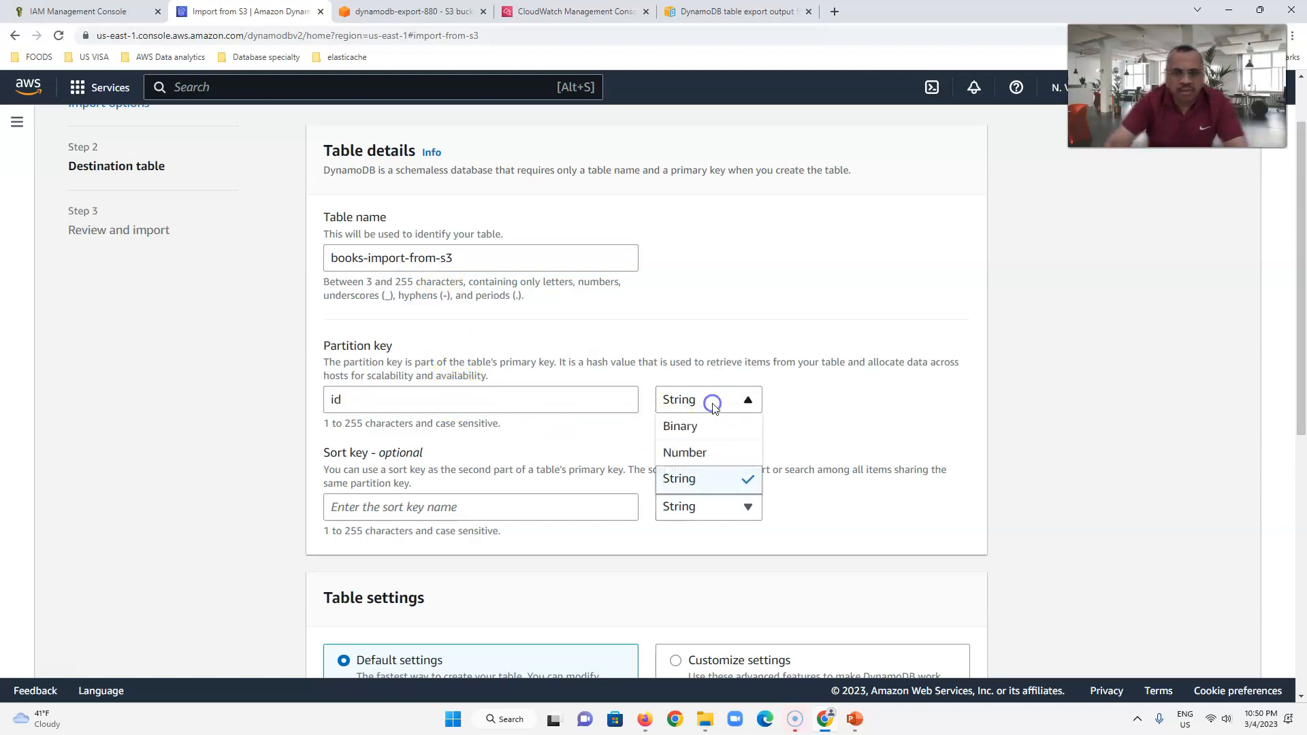
pyautogui.click(702, 453)
pyautogui.click(600, 511)
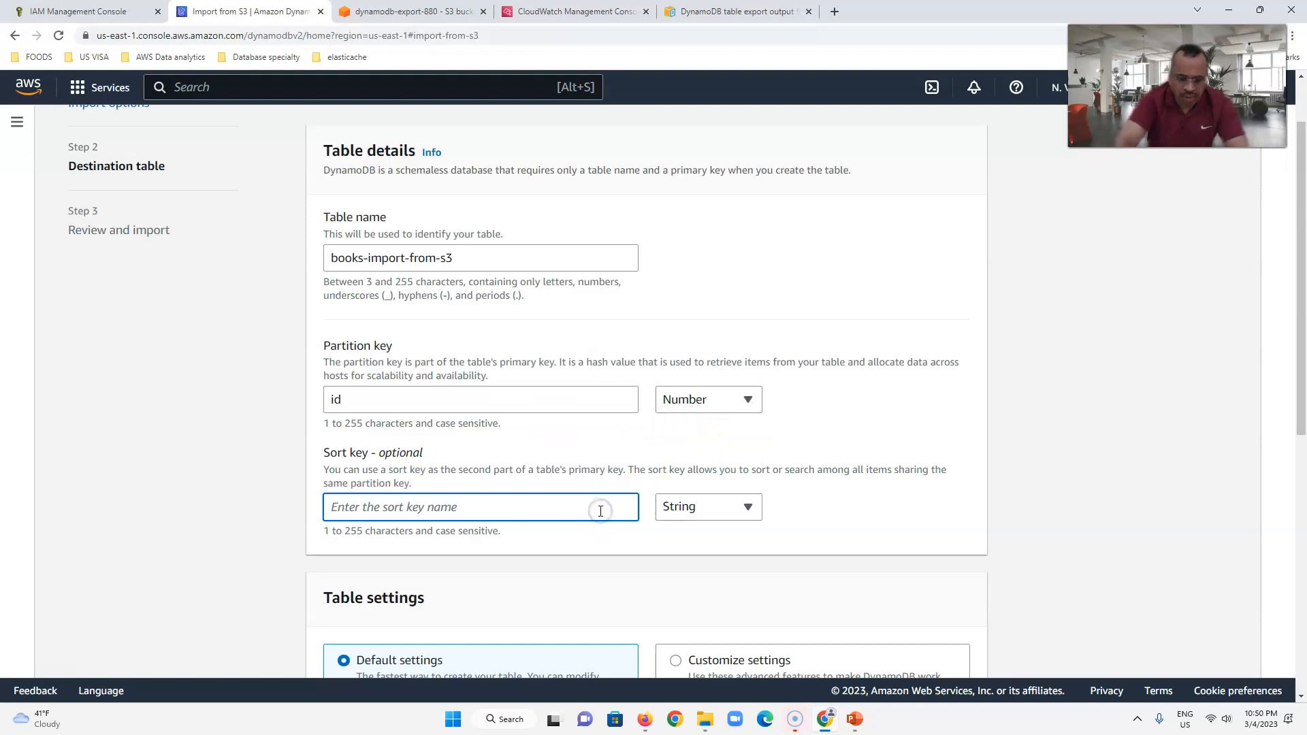
pyautogui.write('title')
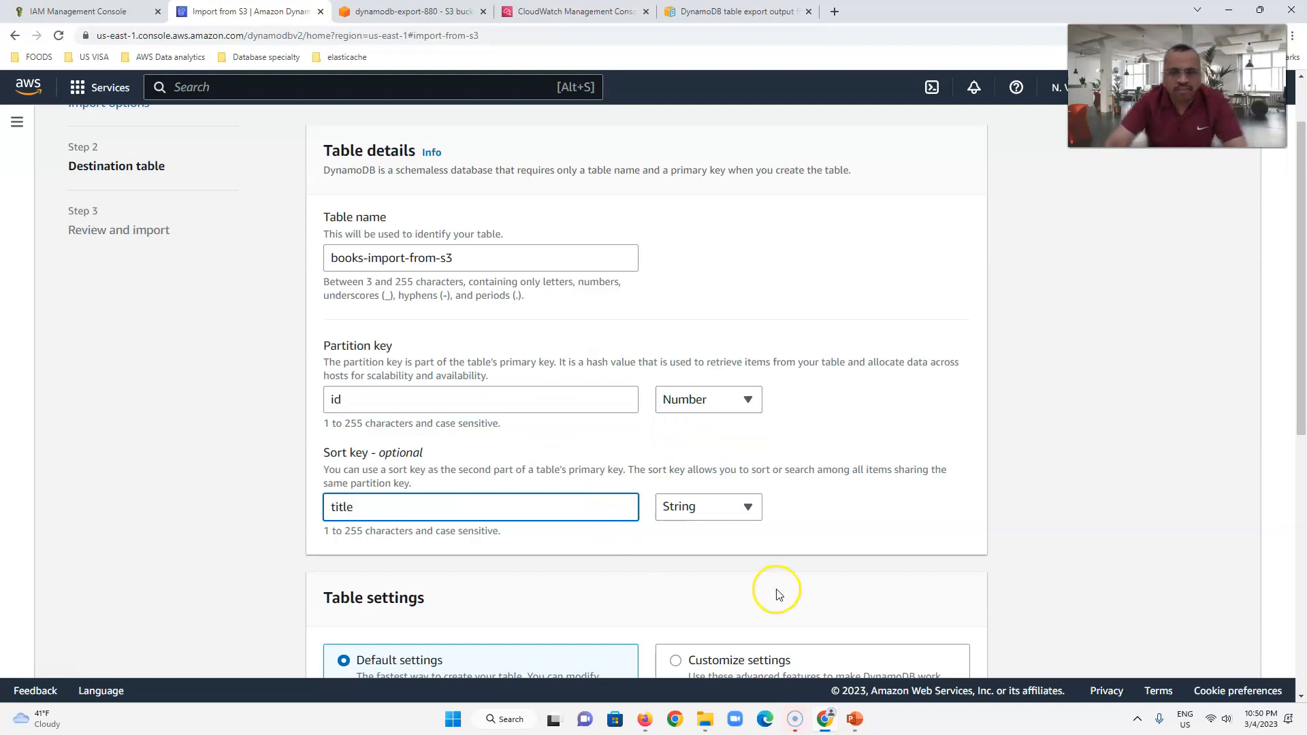
# - Keep the default table settings, review the import configuration and start the import
pyautogui.scroll(-6, 744, 543)
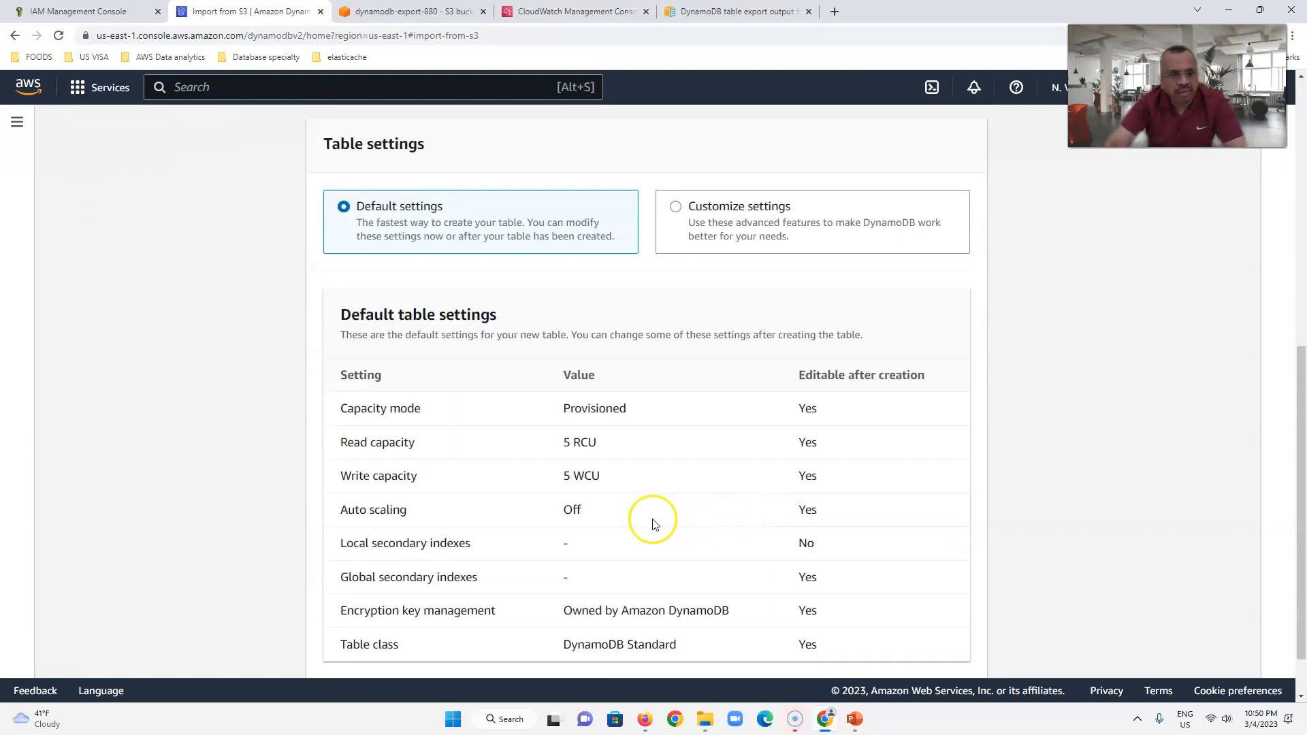
pyautogui.scroll(-1, 652, 522)
pyautogui.click(939, 647)
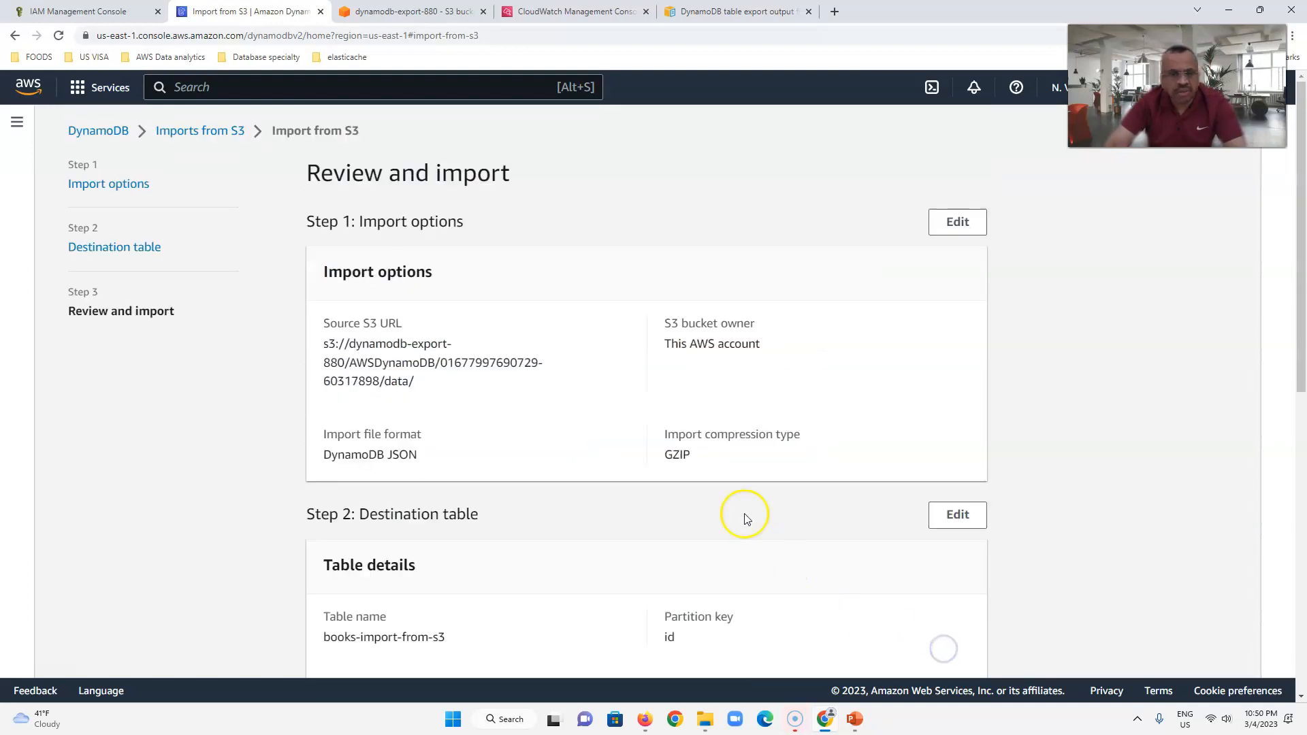
pyautogui.scroll(-8, 744, 519)
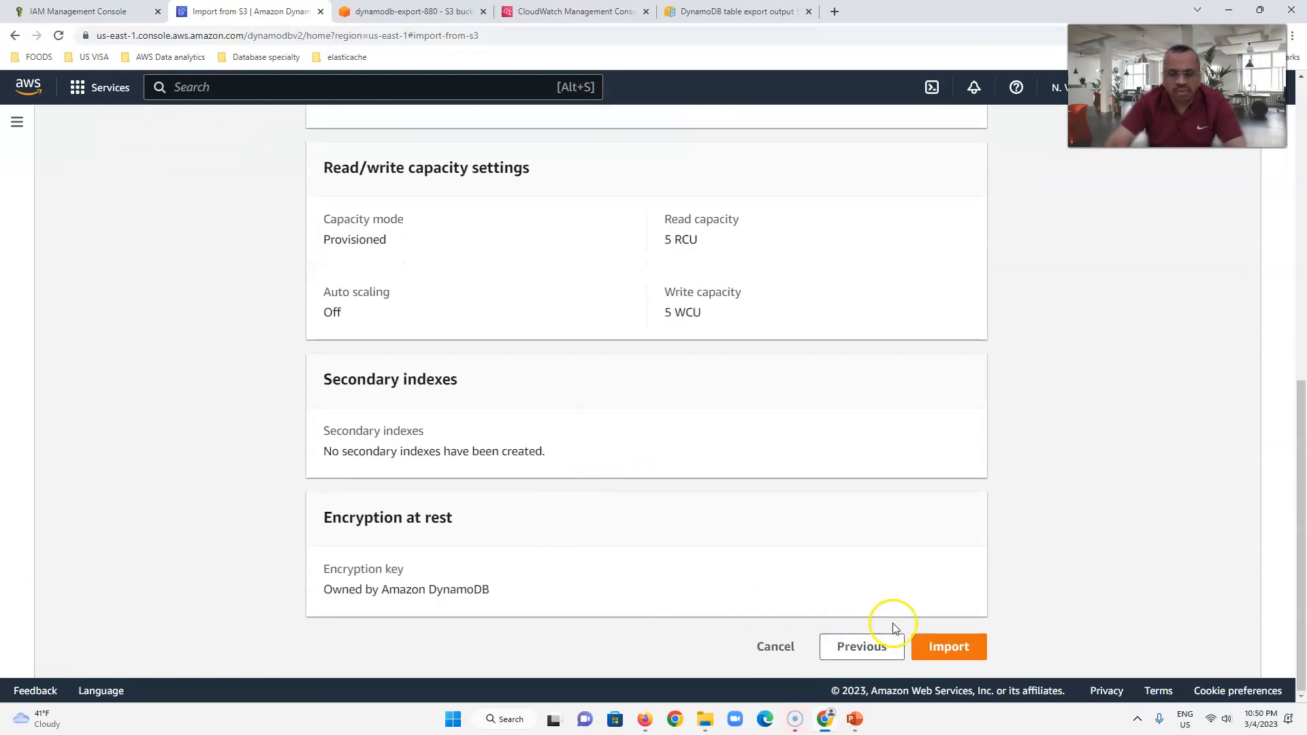
pyautogui.click(938, 655)
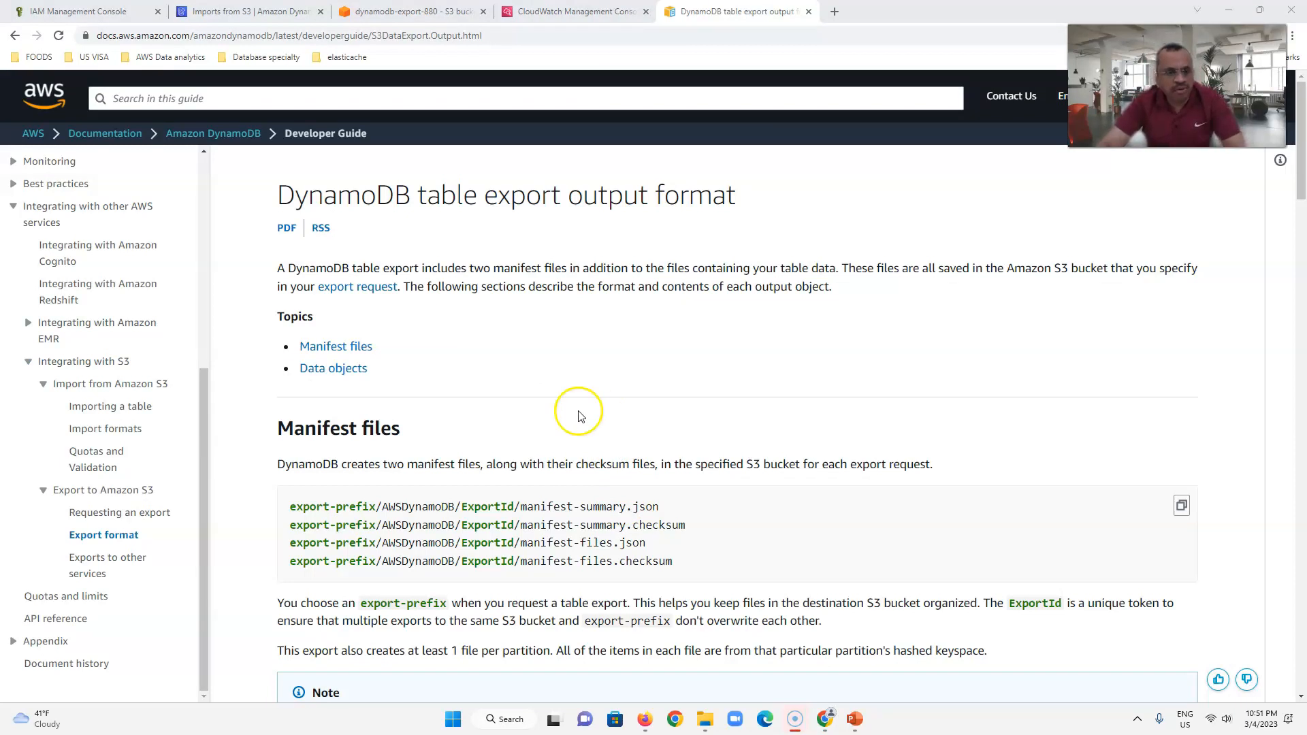
# - Examine the manifest files, data objects and DynamoDB JSON sections of the DynamoDB table export output format documentation
pyautogui.scroll(-2, 303, 439)
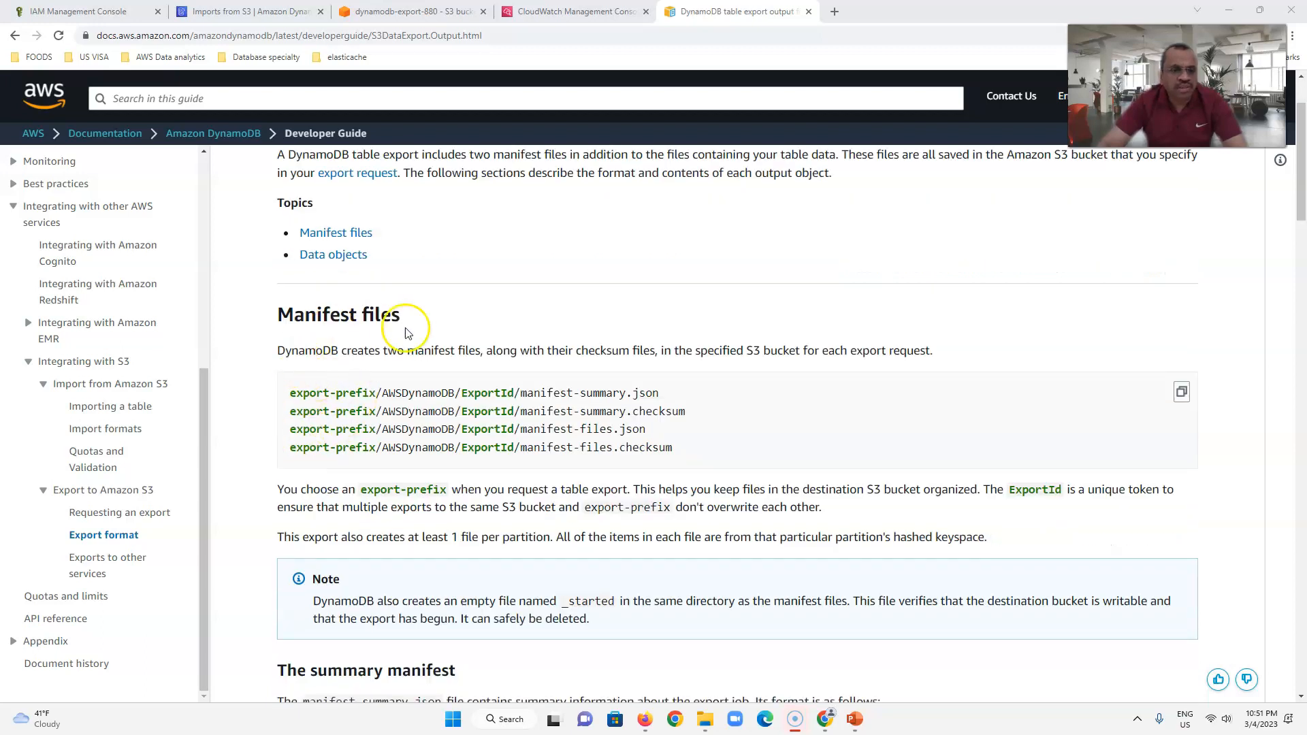
pyautogui.scroll(-7, 540, 391)
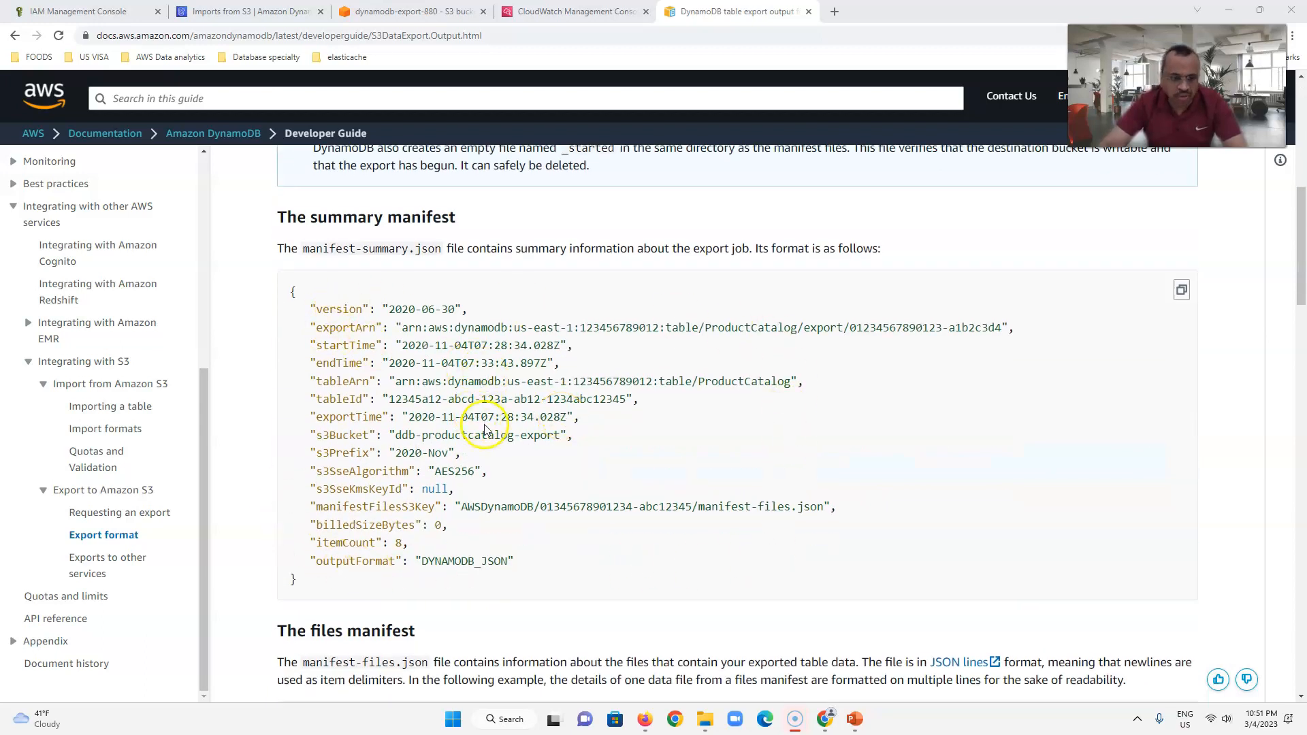
pyautogui.scroll(-7, 484, 429)
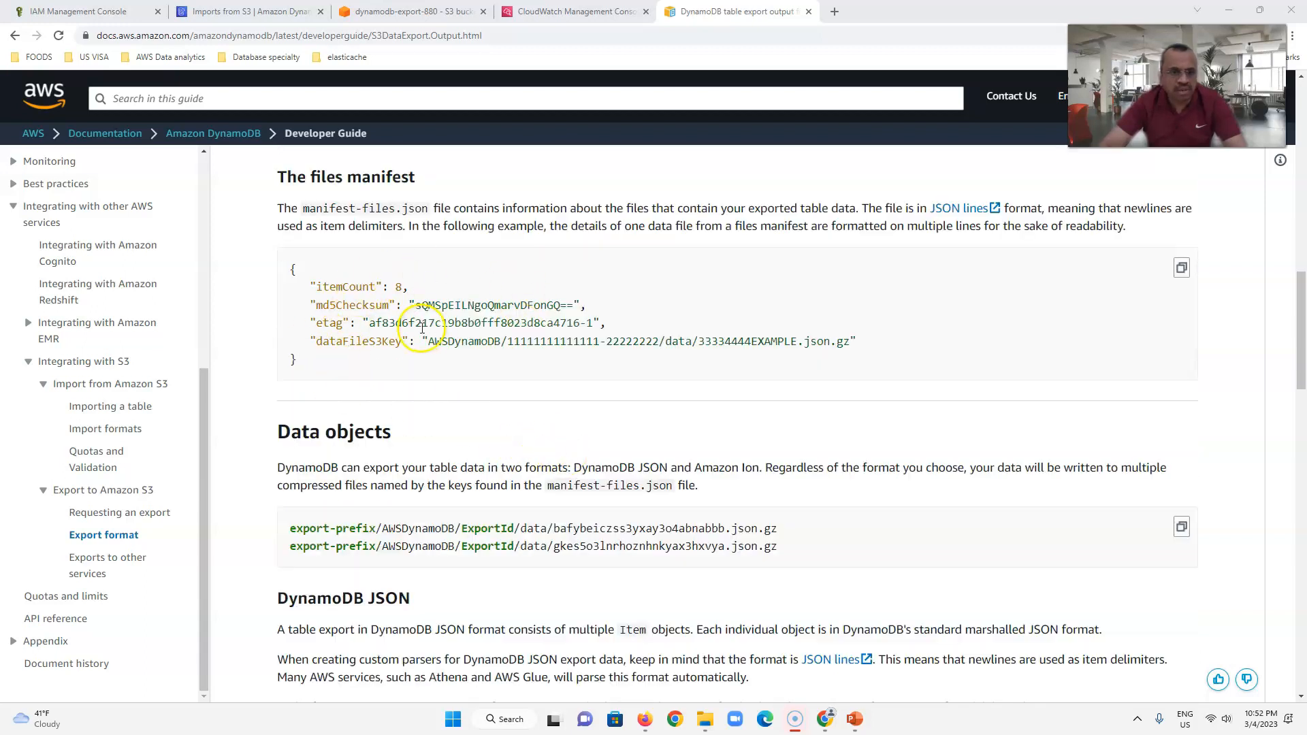
pyautogui.scroll(-6, 427, 430)
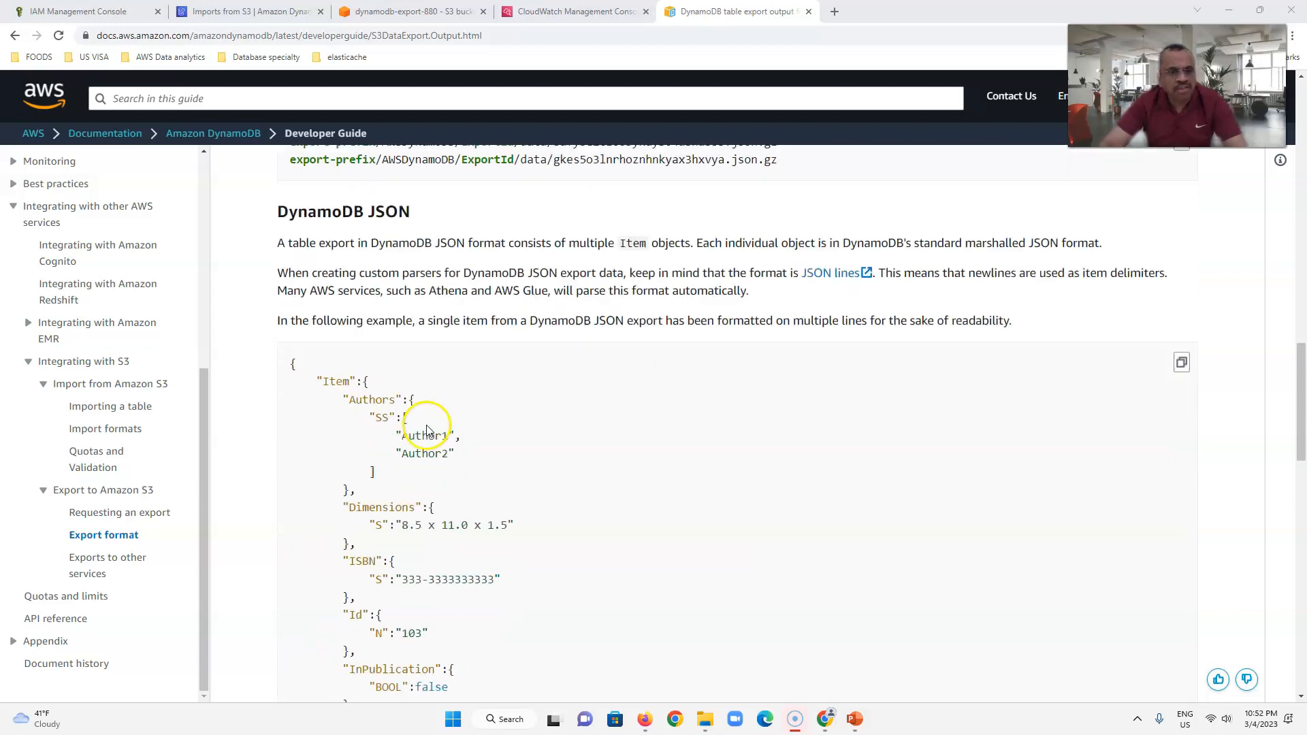
pyautogui.scroll(-3, 477, 405)
pyautogui.scroll(2, 467, 358)
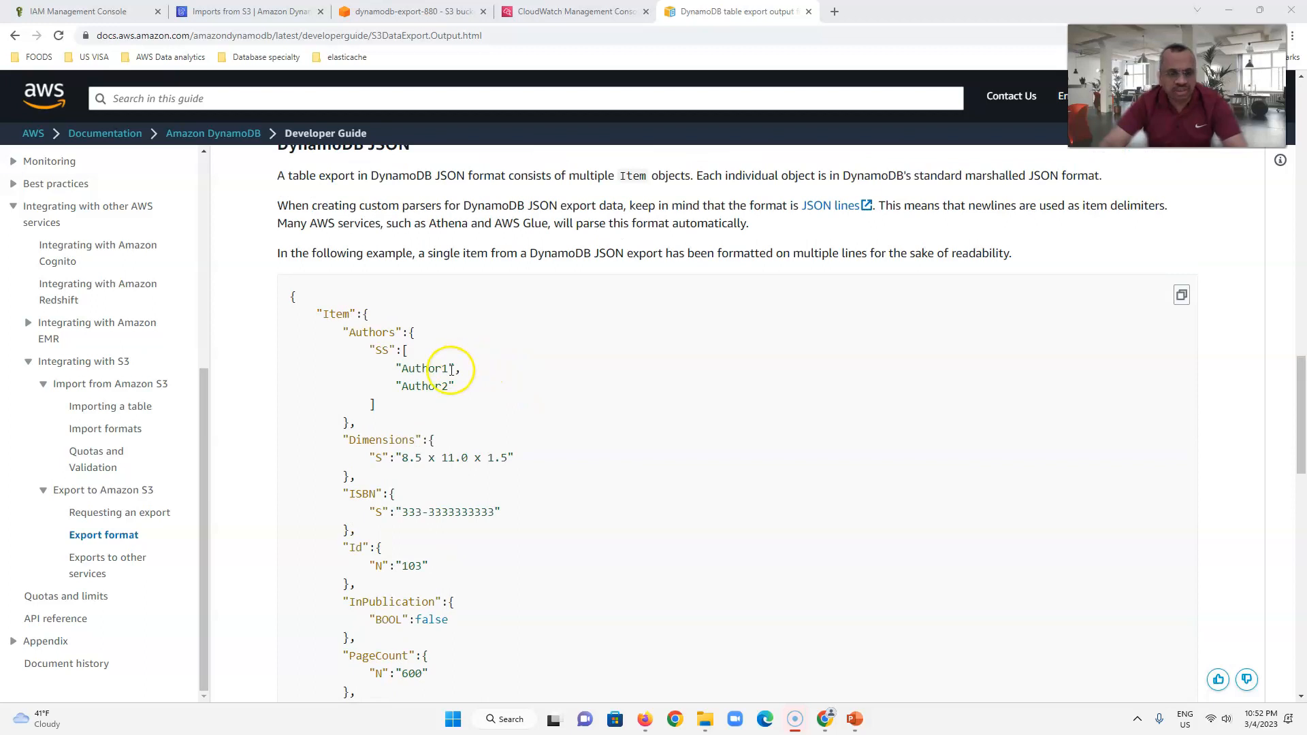
# - Read further through the sample item in the DynamoDB JSON section of the export format documentation
pyautogui.scroll(-2, 317, 392)
pyautogui.scroll(-2, 320, 442)
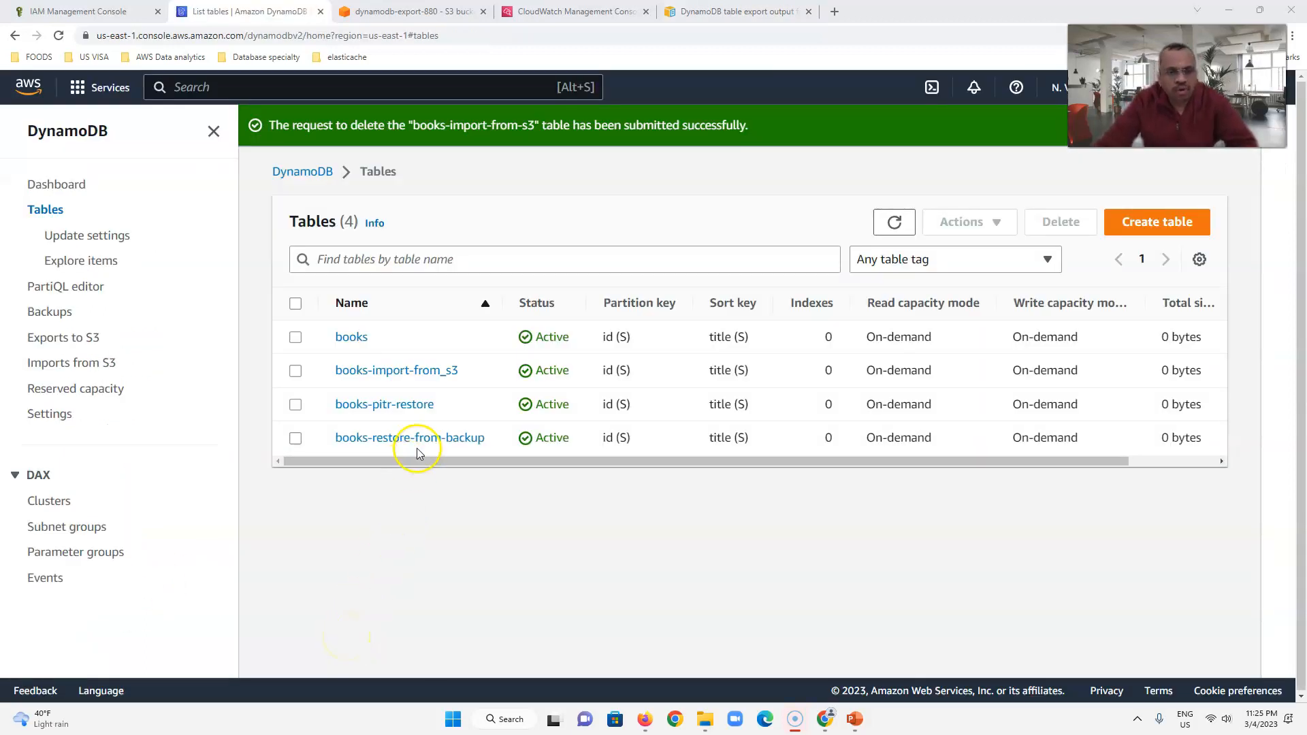
# - Open the books-import-from_s3 table and explore its items to check the imported data
pyautogui.click(388, 379)
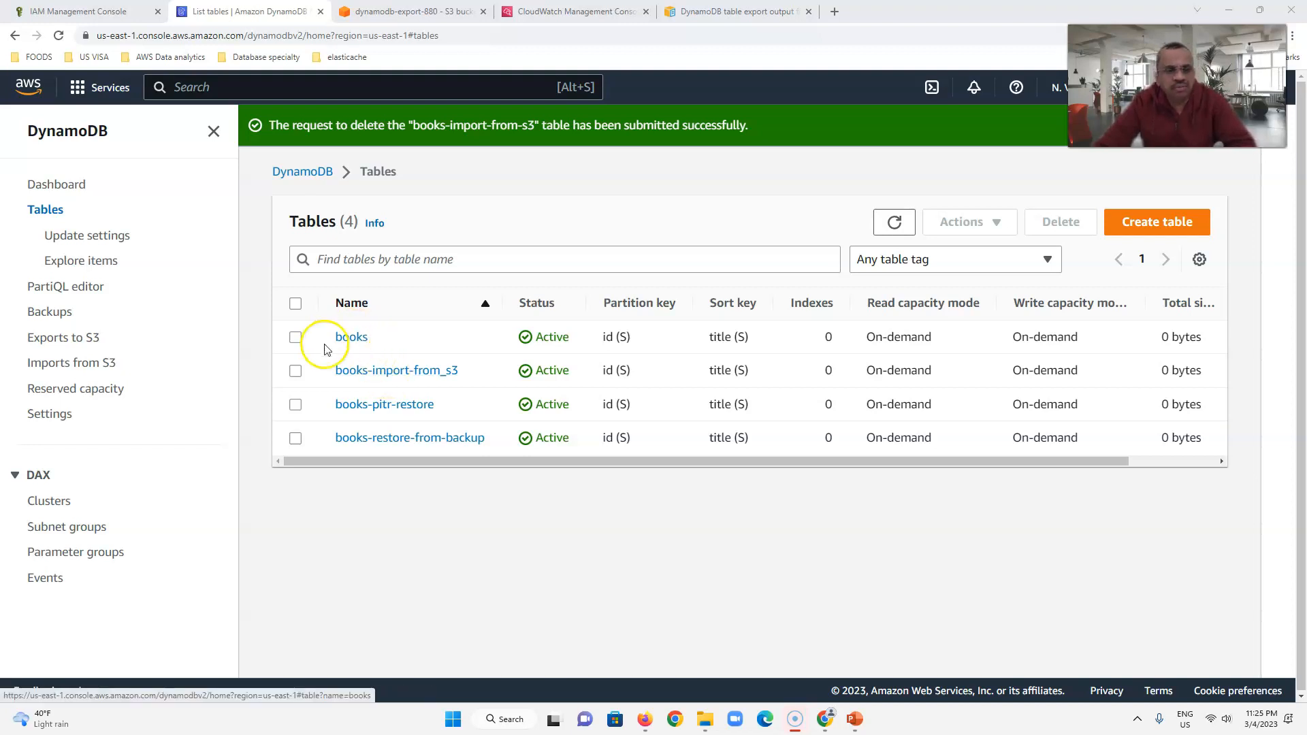
pyautogui.click(381, 372)
pyautogui.click(1094, 198)
pyautogui.scroll(-3, 749, 430)
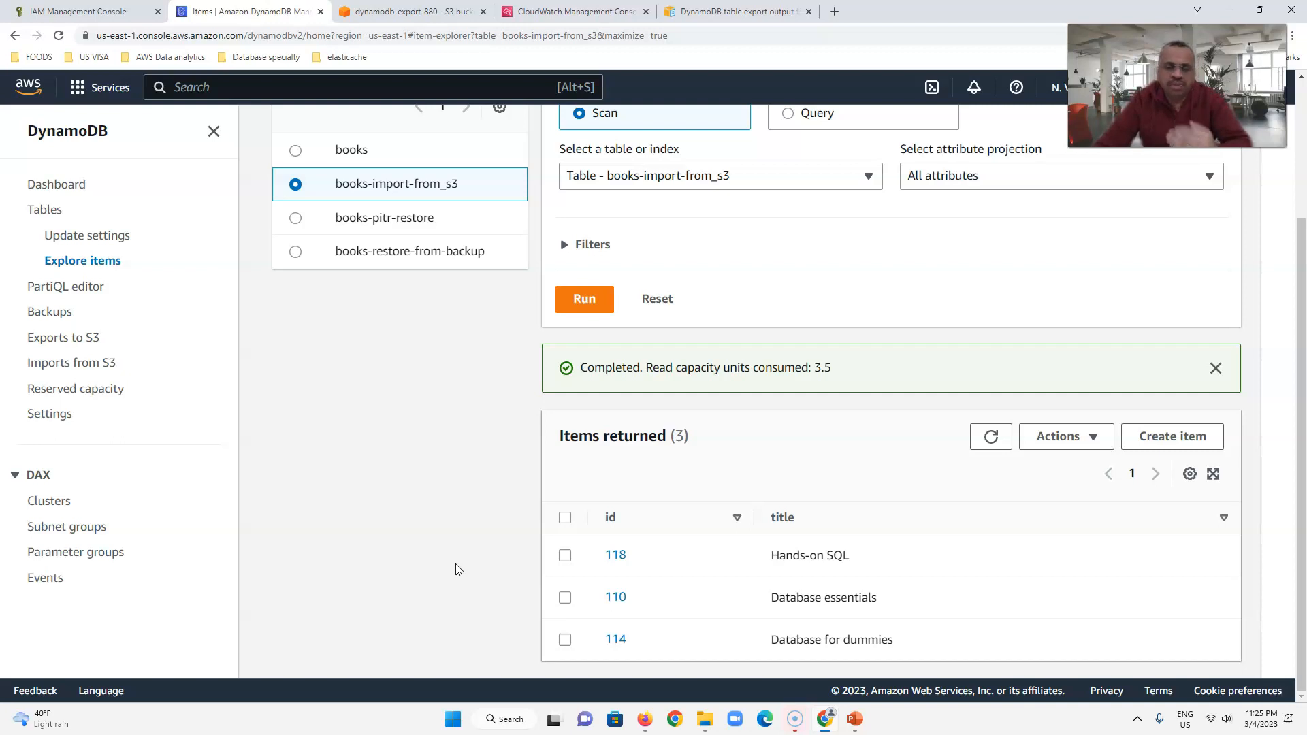
pyautogui.scroll(3, 470, 545)
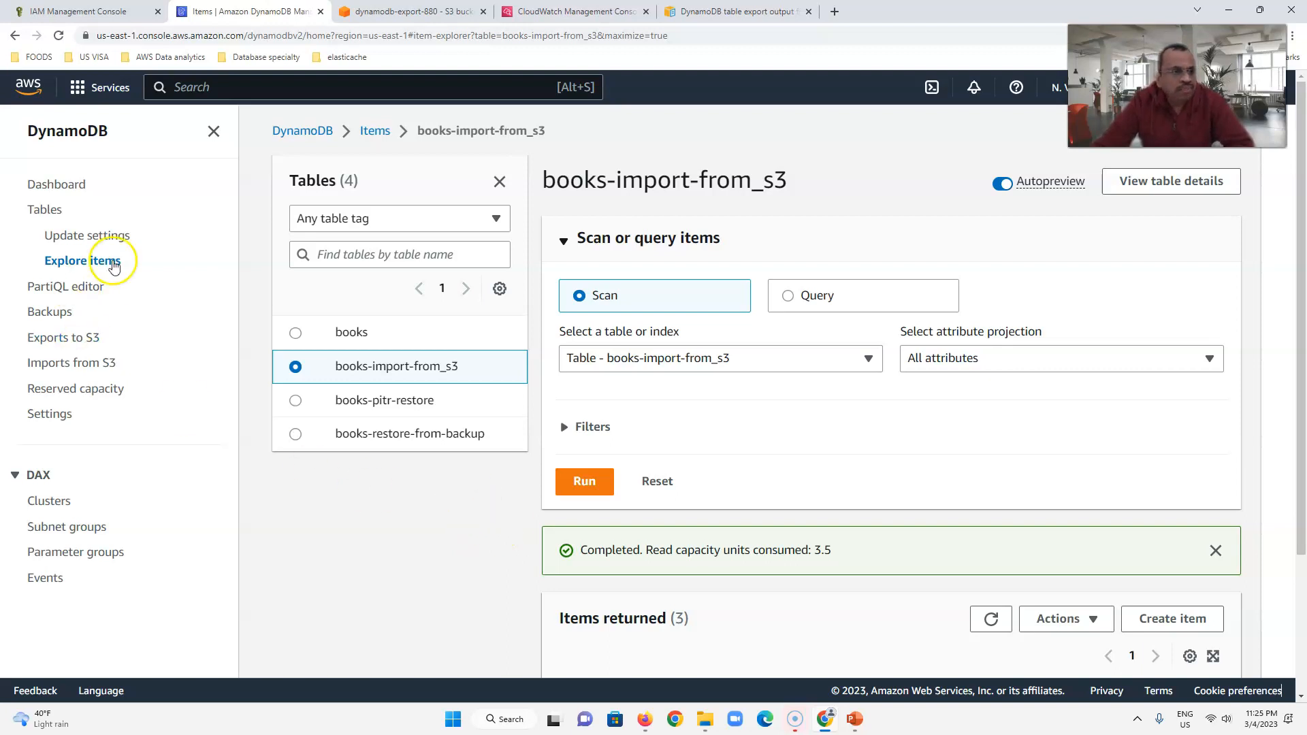
pyautogui.click(416, 14)
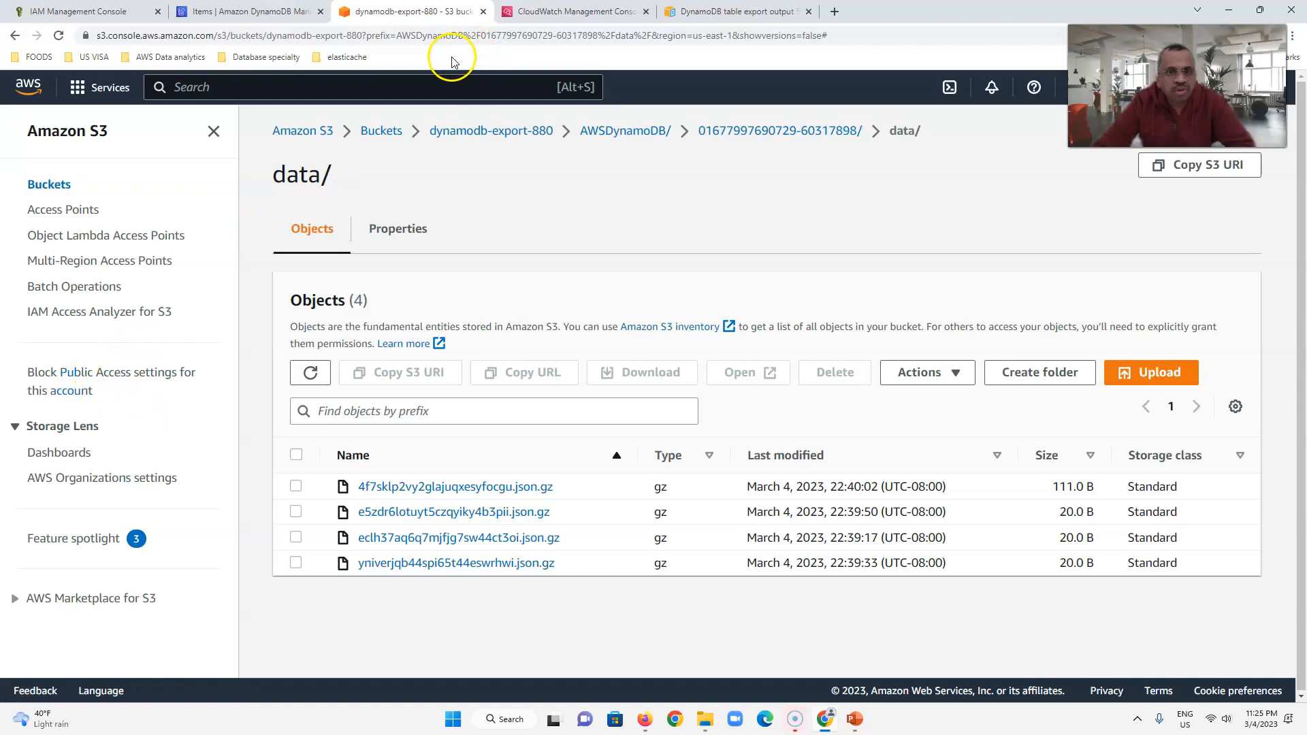
pyautogui.click(545, 13)
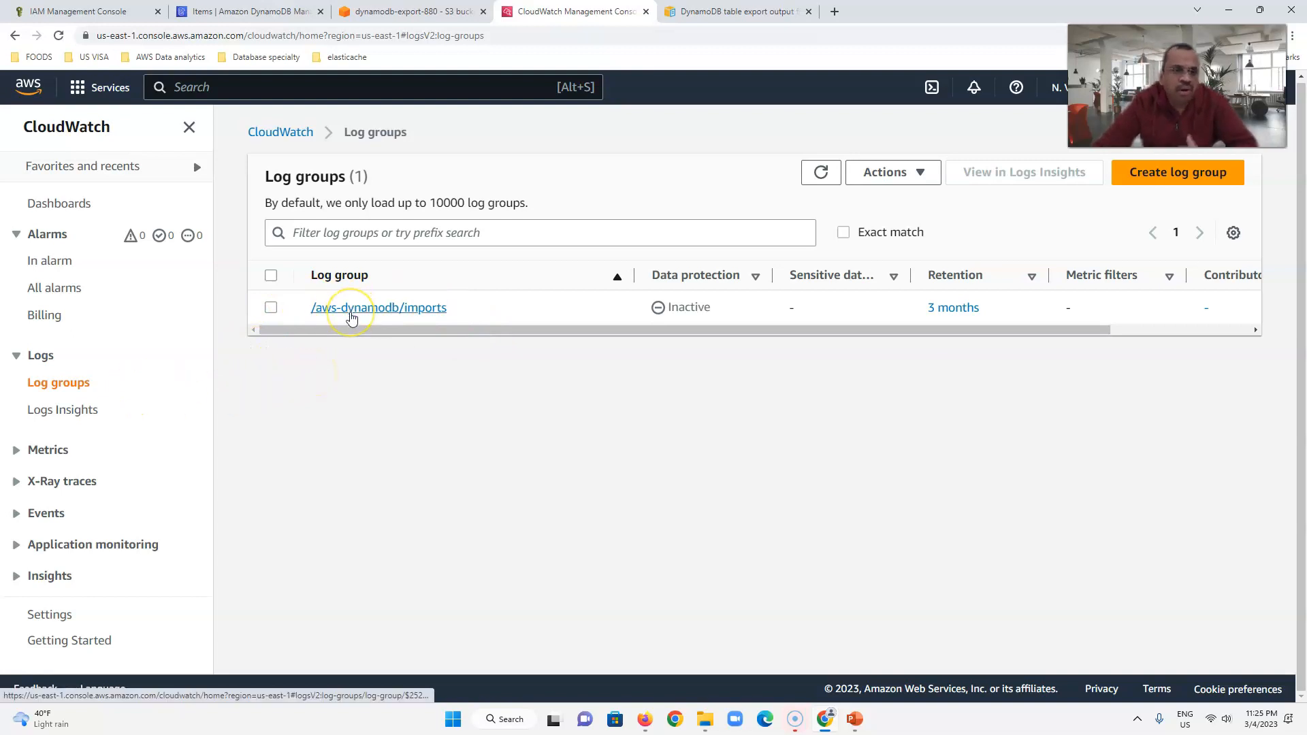
pyautogui.click(352, 318)
pyautogui.scroll(-2, 402, 476)
pyautogui.scroll(1, 378, 525)
pyautogui.scroll(-2, 388, 544)
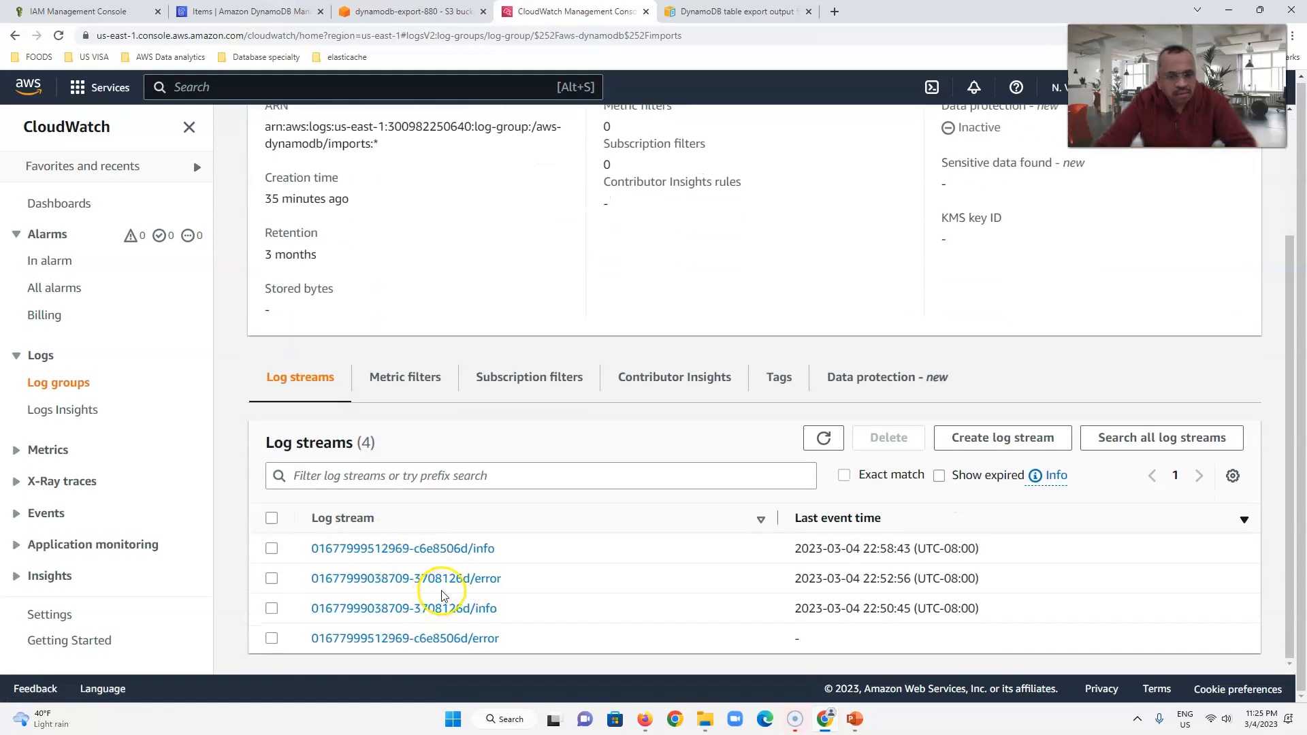
pyautogui.click(445, 581)
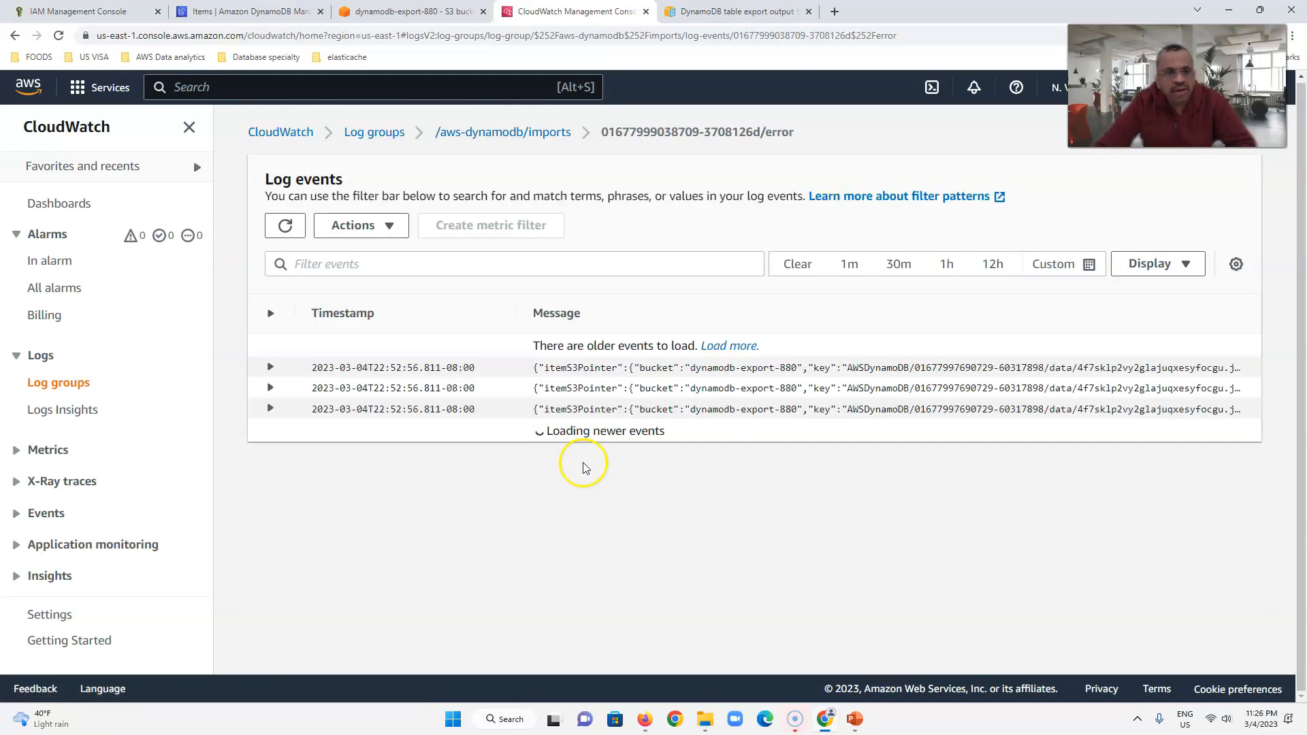
pyautogui.click(650, 369)
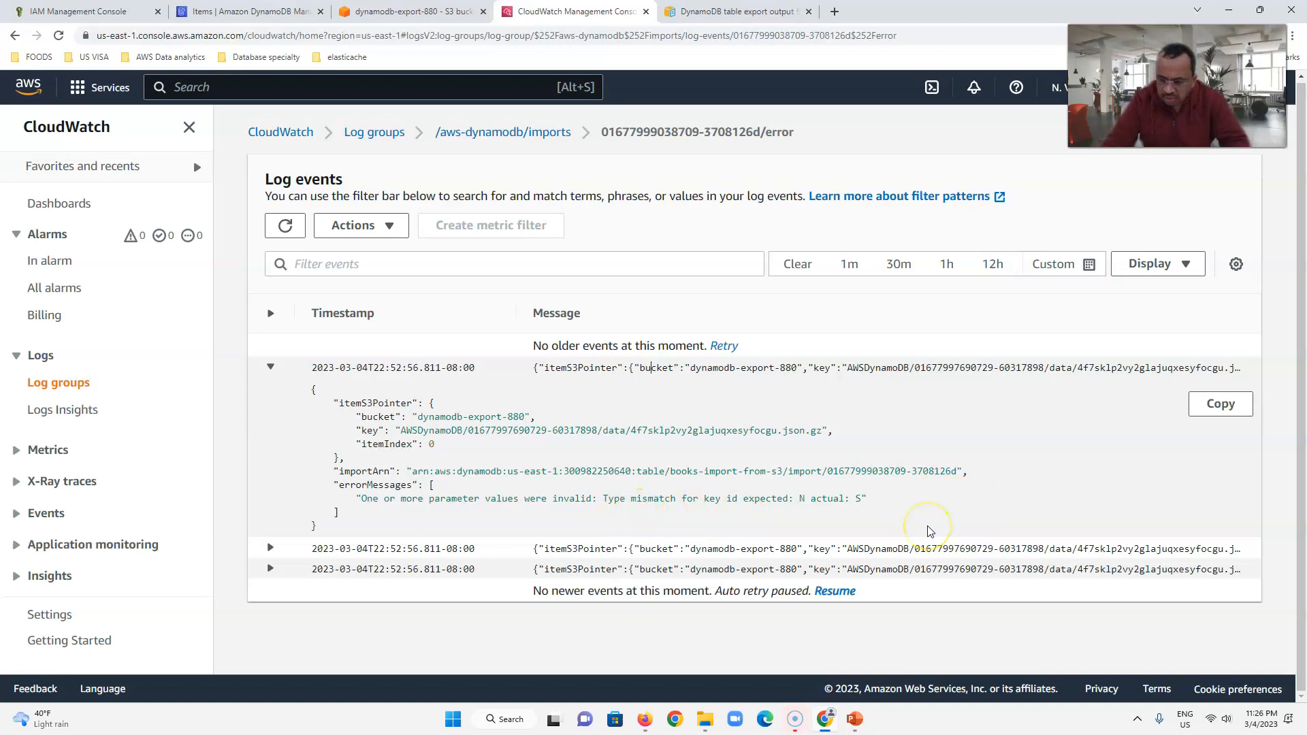
pyautogui.hotkey('ctrl', '+')
pyautogui.scroll(-1, 930, 531)
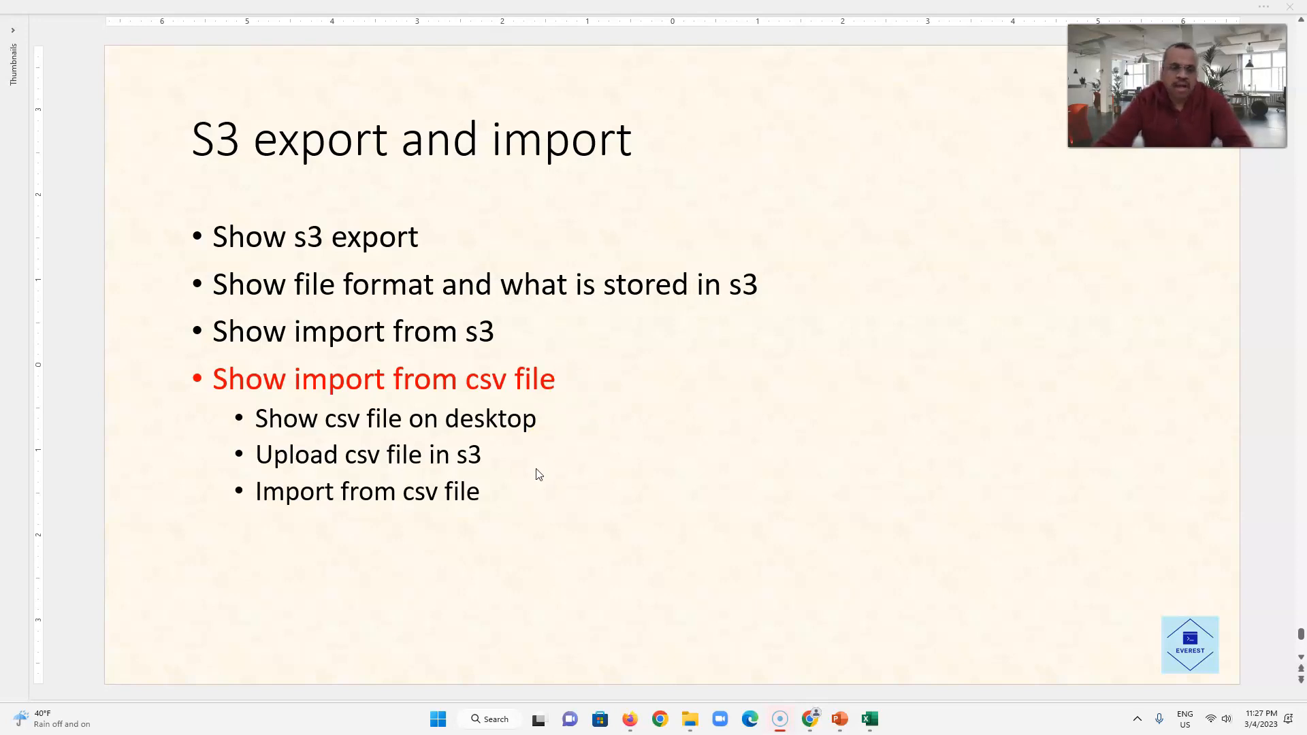
# - Switch to Excel and review the id, name and score columns of the names CSV file
pyautogui.click(868, 719)
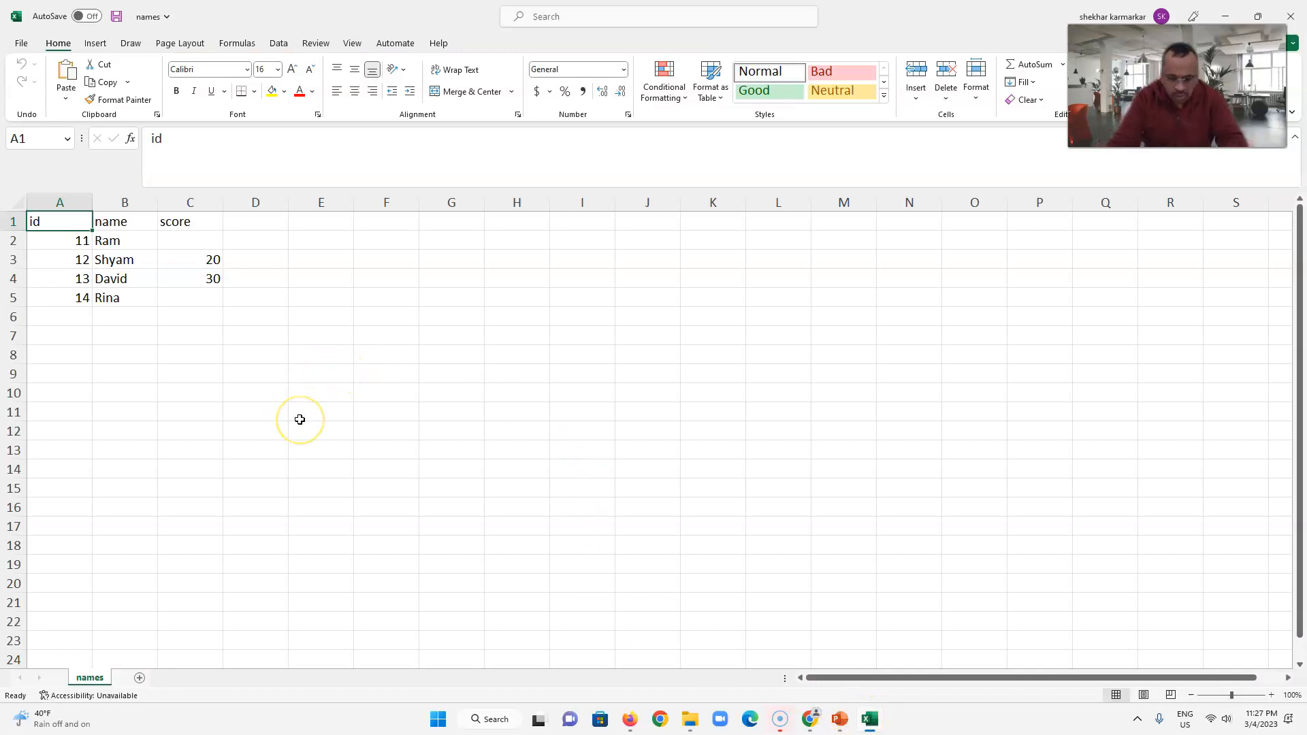
pyautogui.hotkey('ctrl', 'shift', '+')
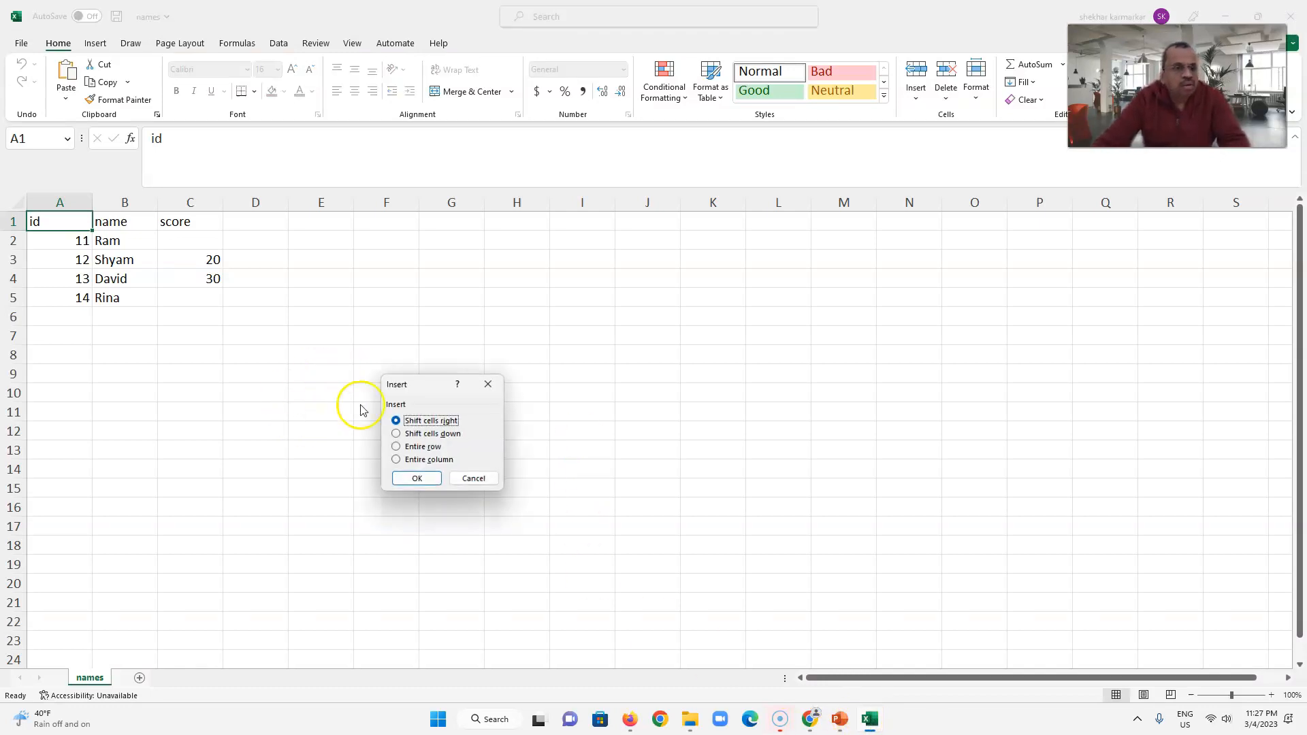
pyautogui.click(485, 384)
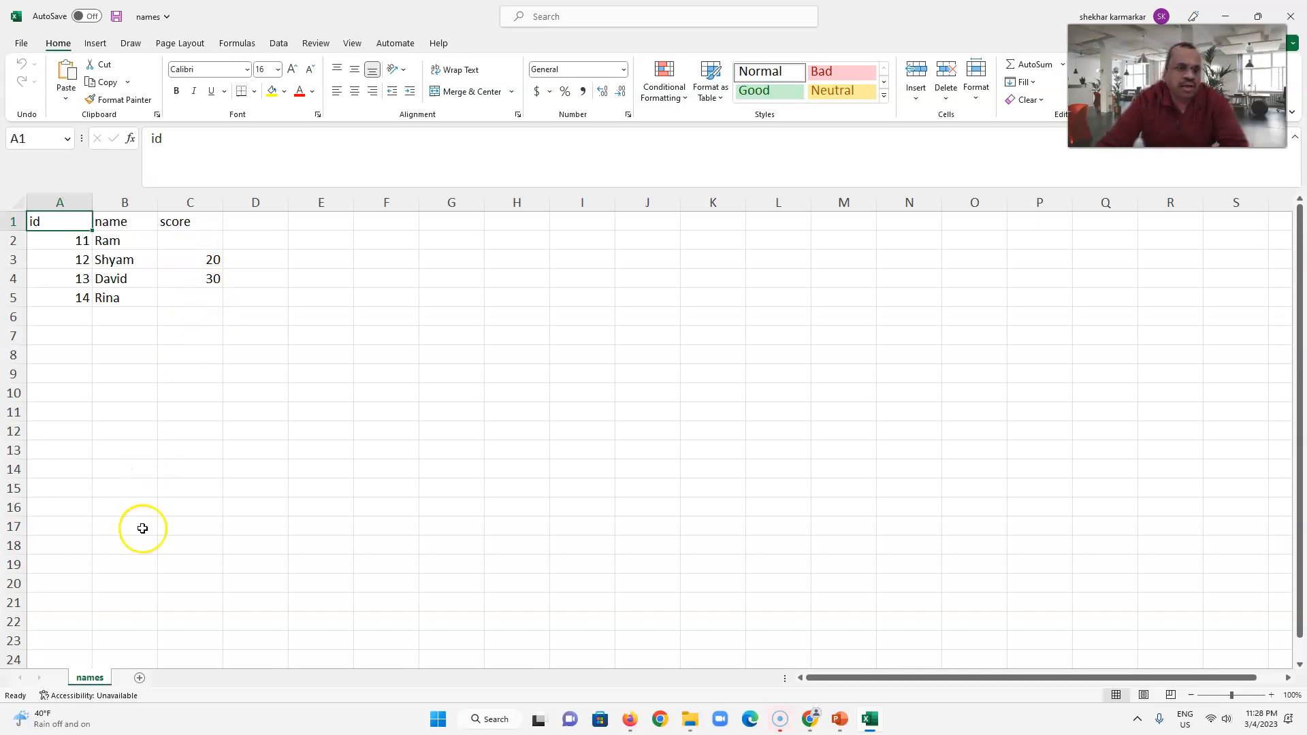
# - Switch to the browser and start a new DynamoDB import from S3 with names.csv in the dynamodb-export-880 bucket as the source
pyautogui.hotkey('alt', 'Tab')
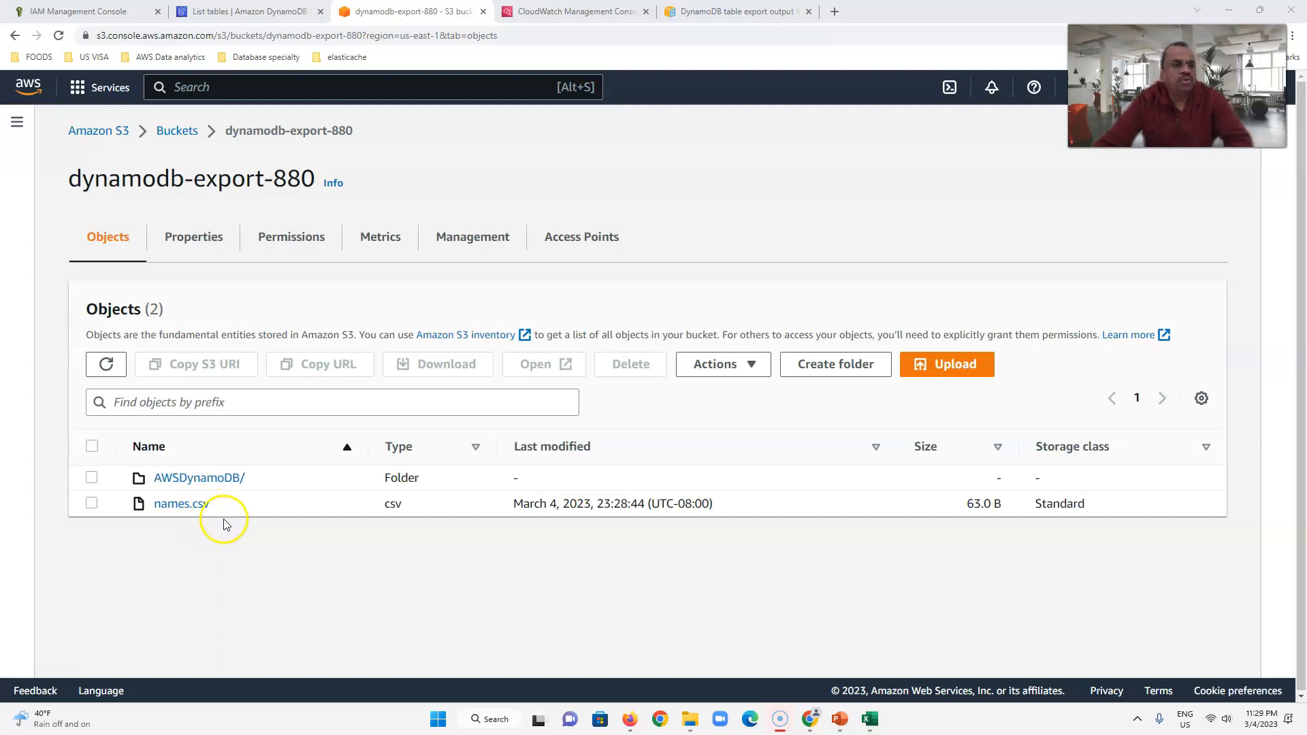
pyautogui.click(220, 13)
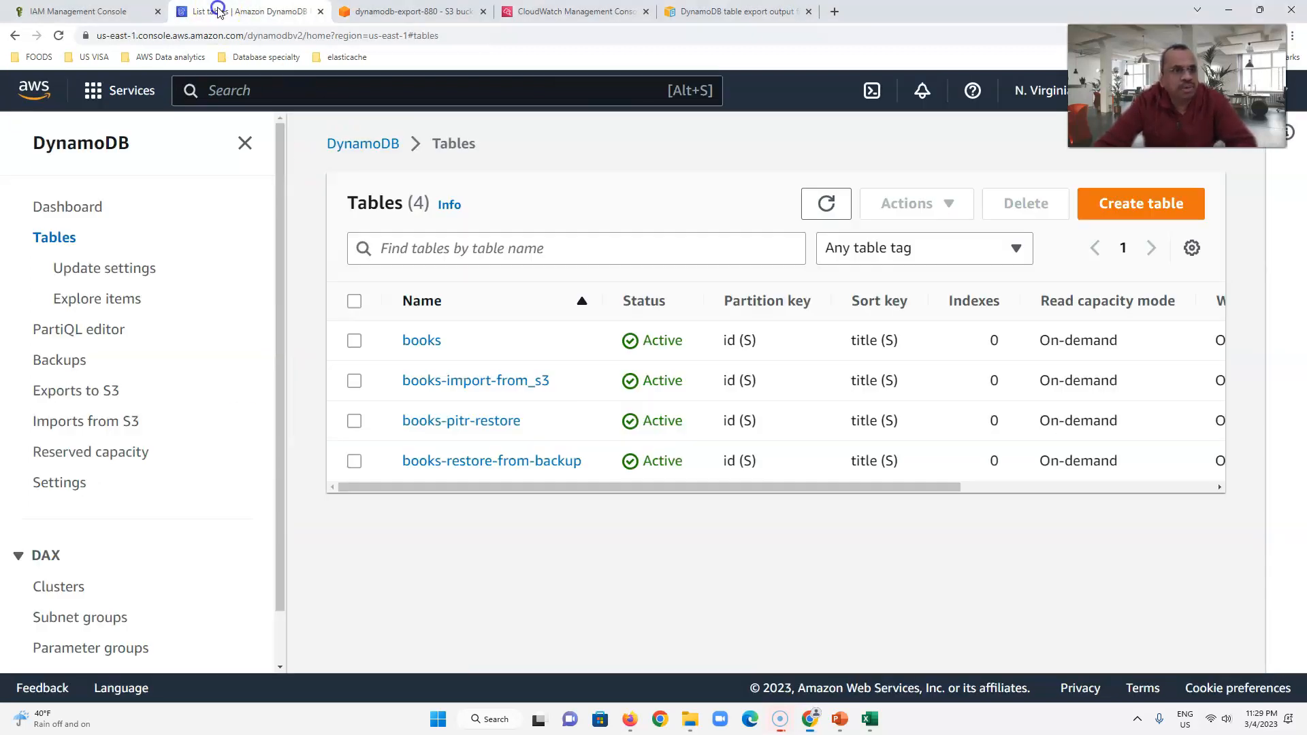
pyautogui.click(93, 420)
pyautogui.click(1072, 203)
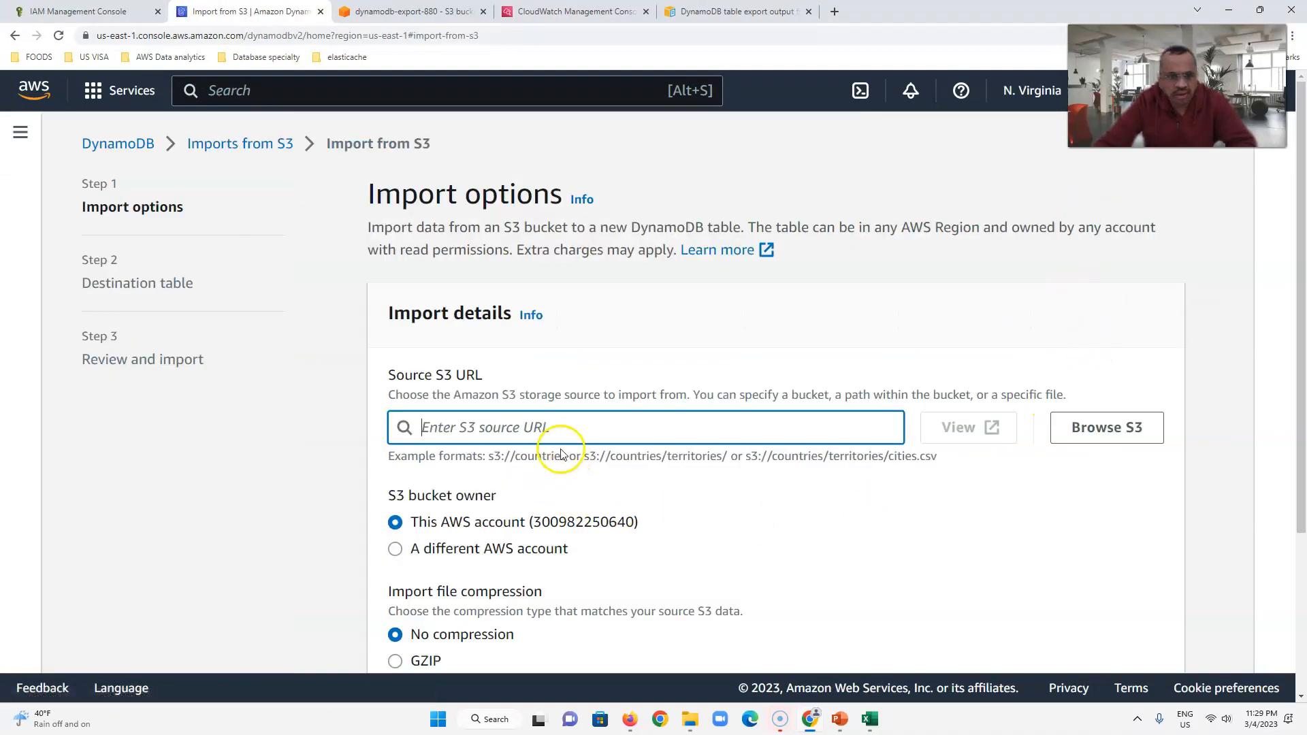
pyautogui.click(1081, 436)
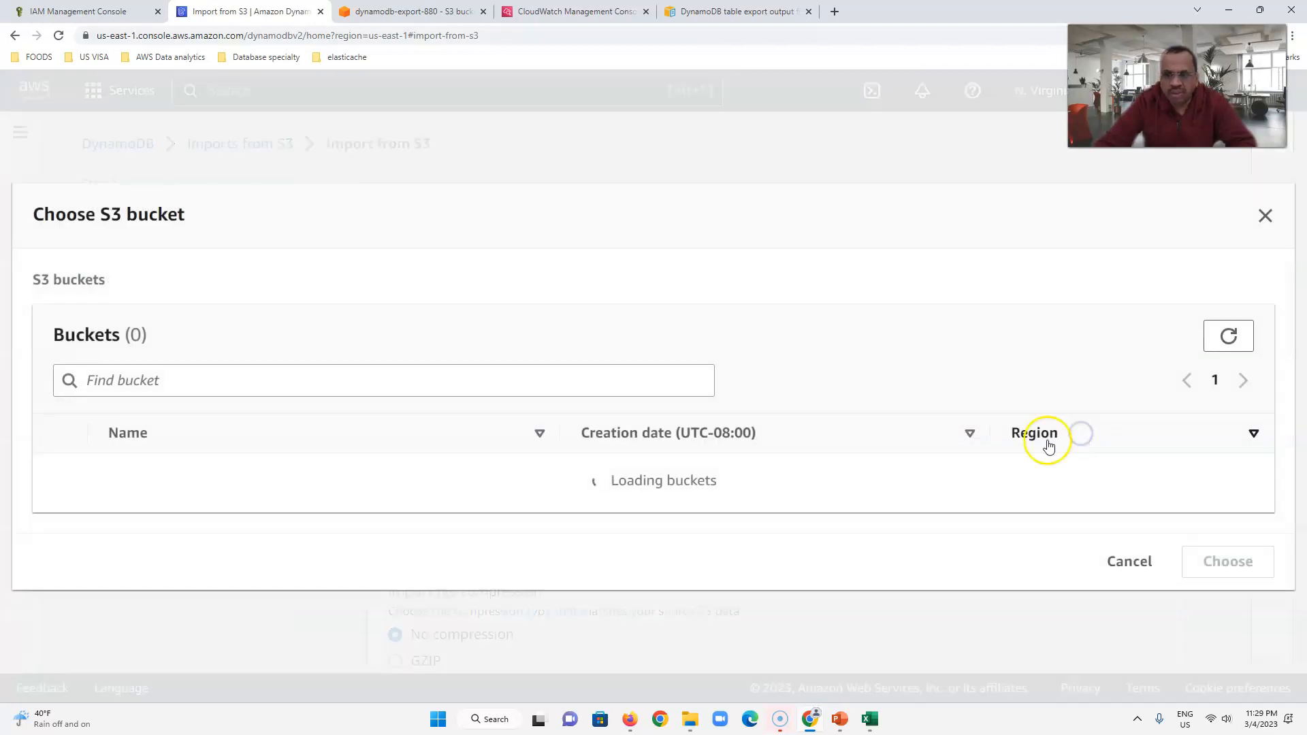
pyautogui.click(117, 490)
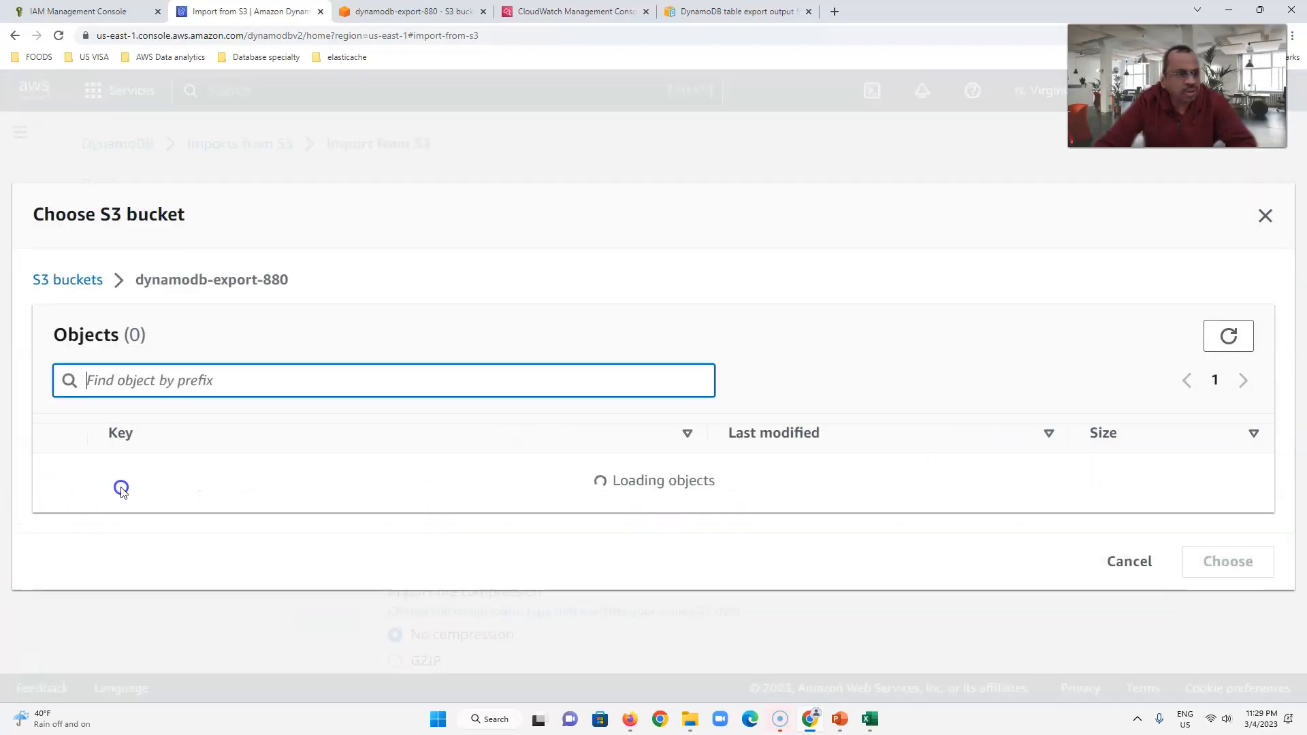
pyautogui.click(61, 504)
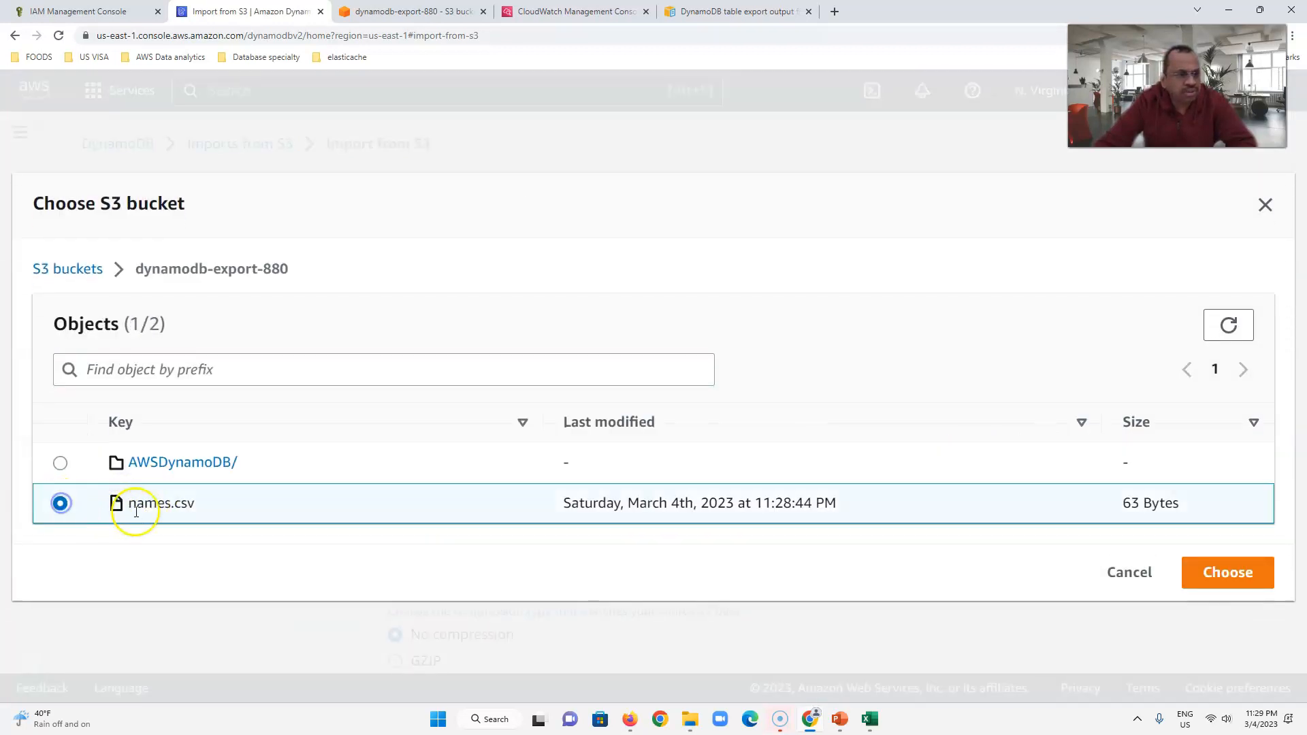
pyautogui.click(1229, 572)
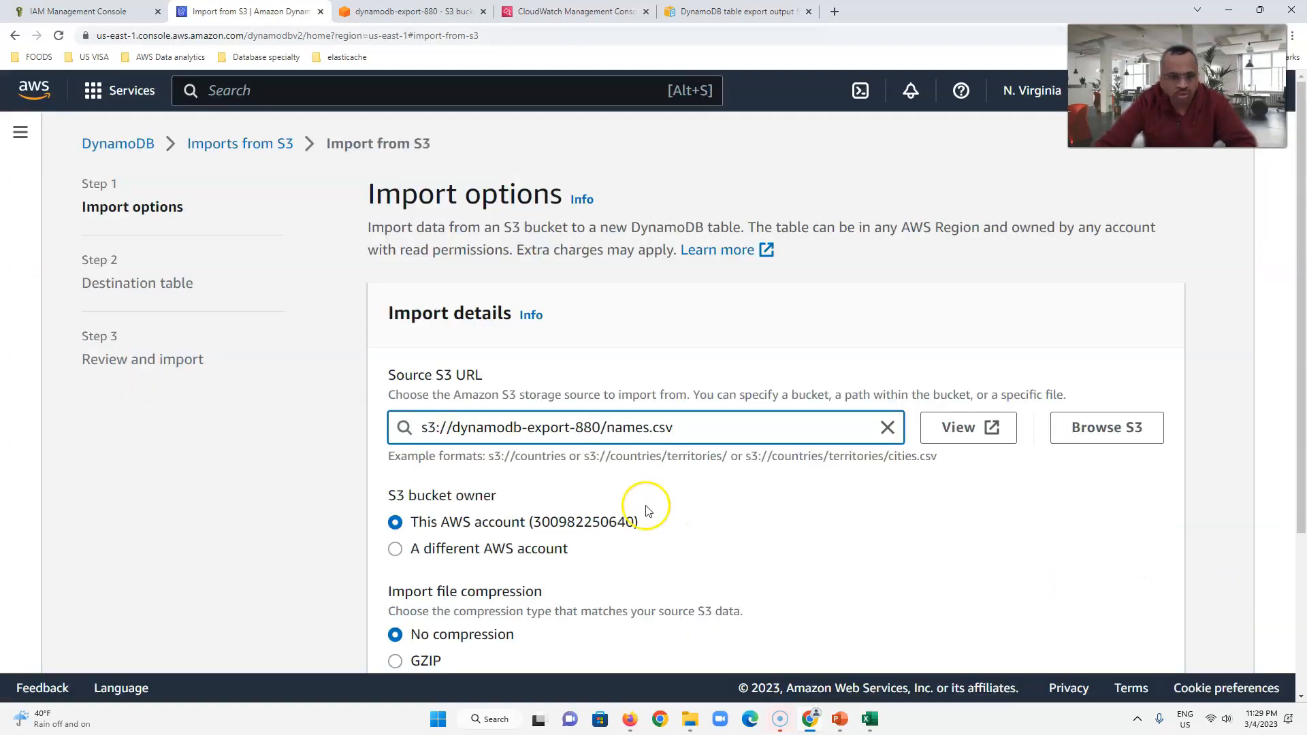
# - Set the import file format to CSV, check the header row in Excel, keep first-line headers and the comma delimiter, and proceed to the destination table
pyautogui.scroll(-3, 639, 497)
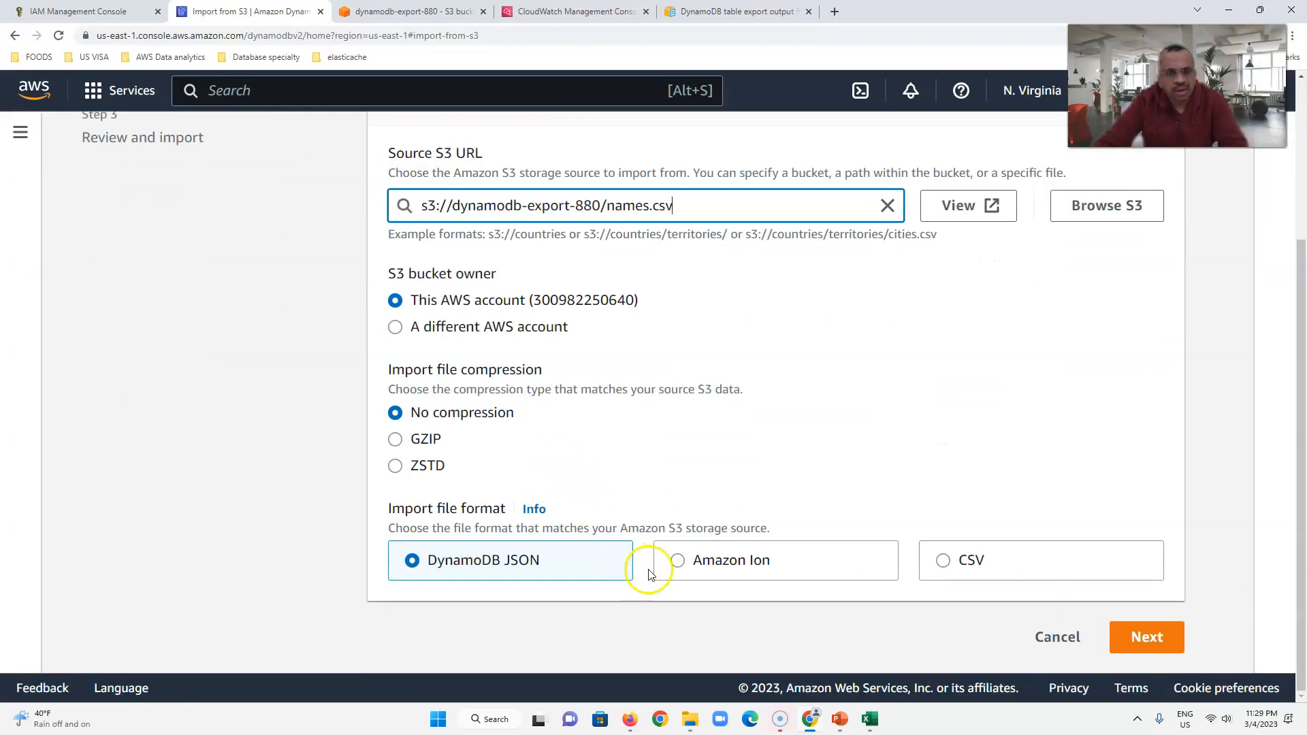
pyautogui.click(962, 561)
pyautogui.scroll(-3, 885, 531)
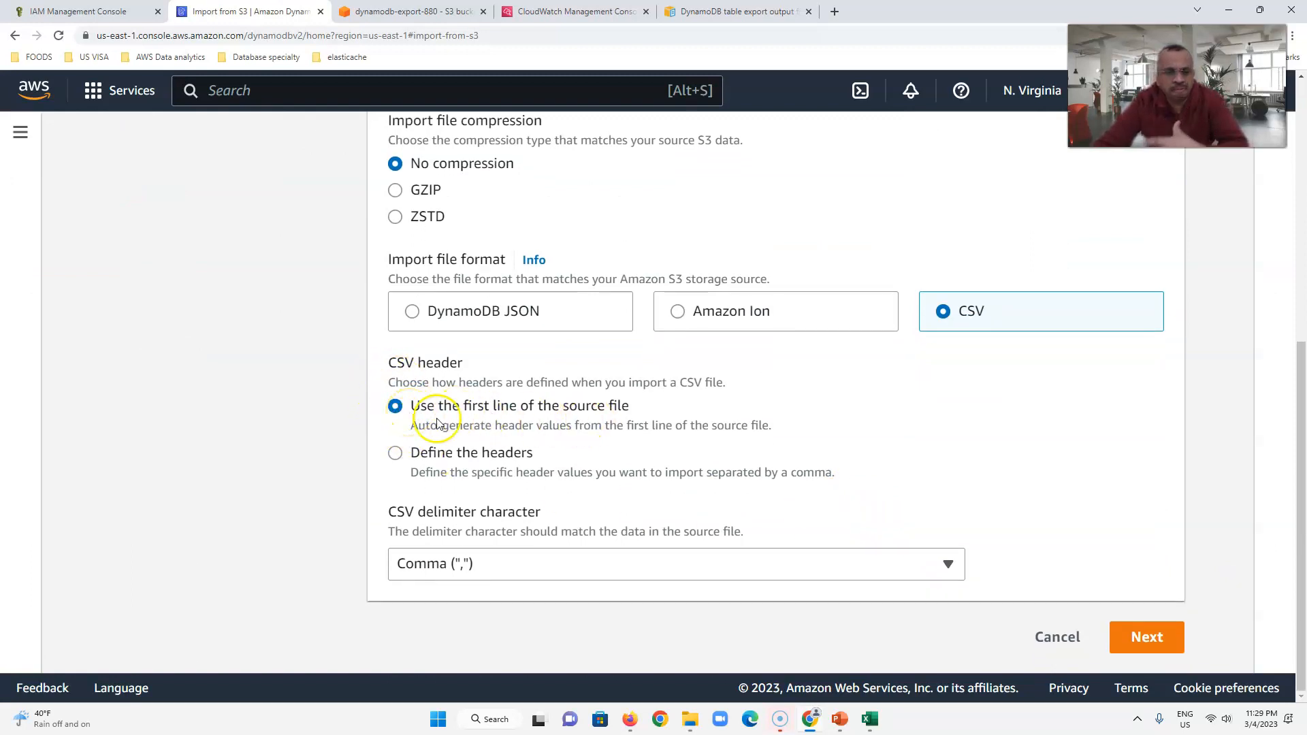
pyautogui.click(869, 718)
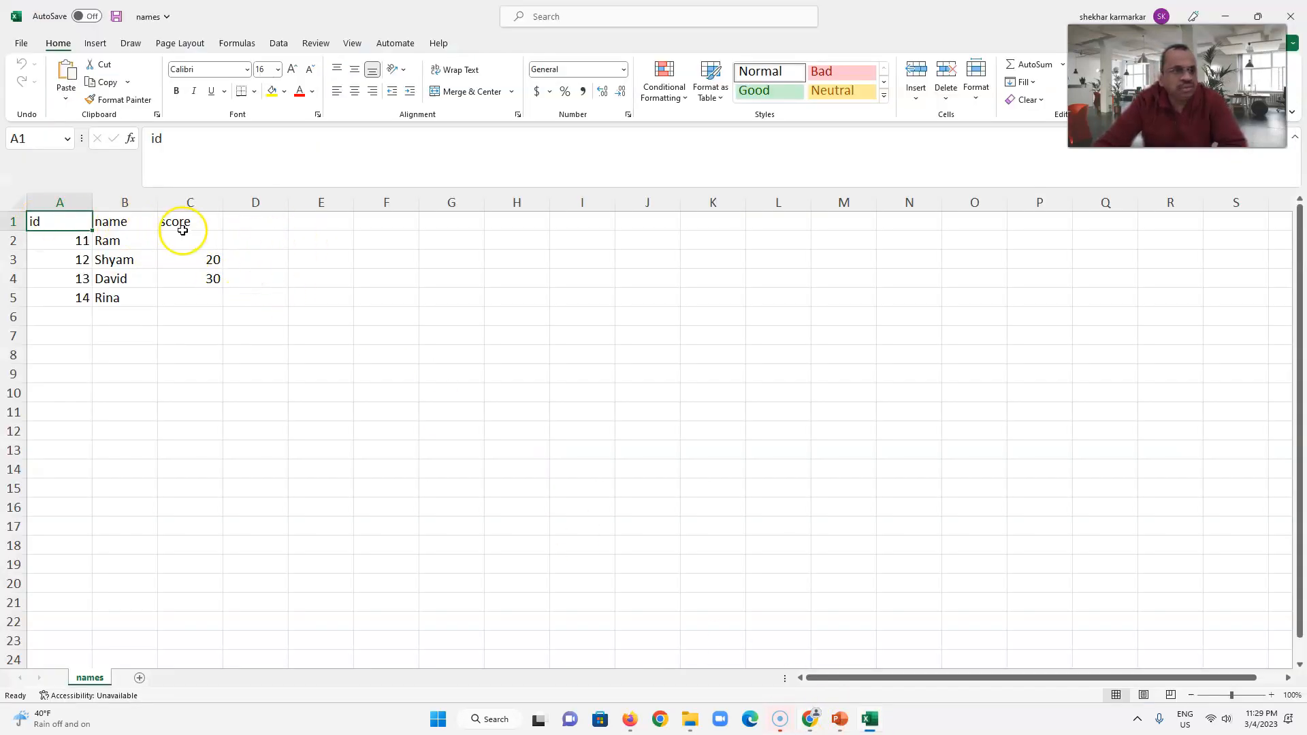
pyautogui.click(808, 719)
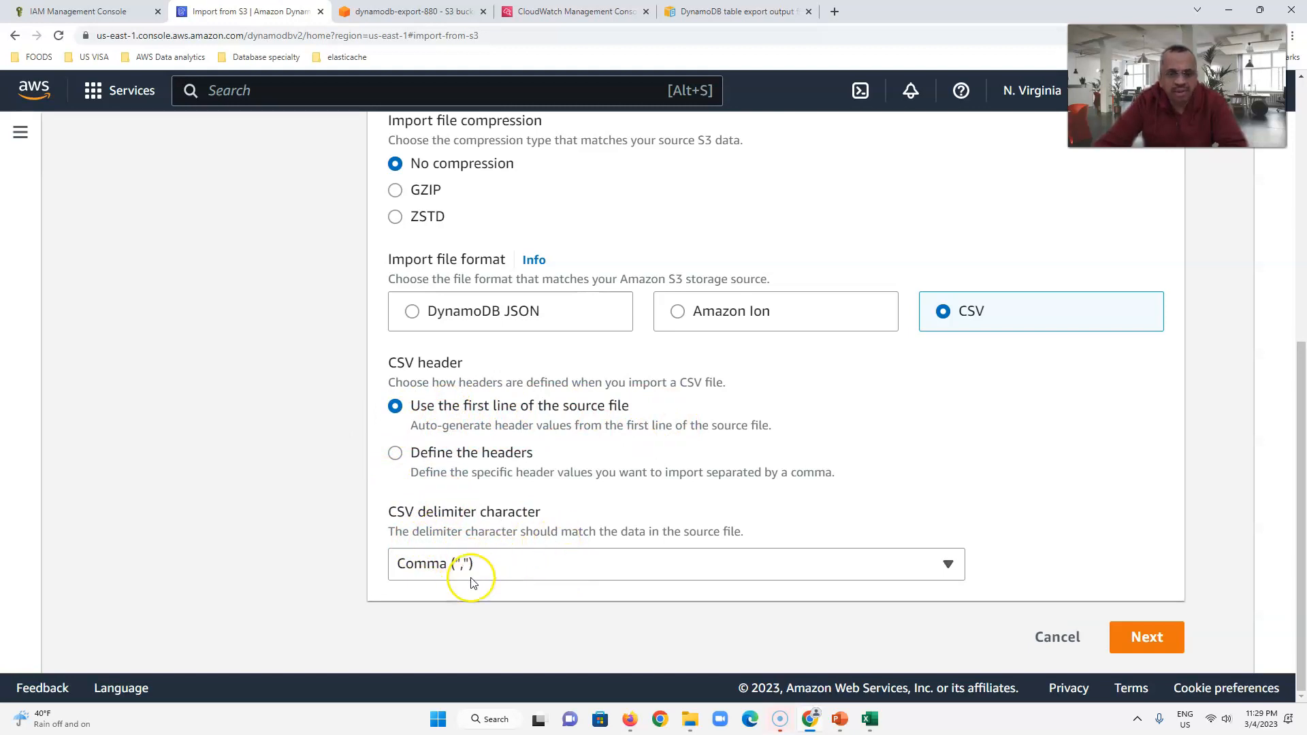
pyautogui.click(1141, 638)
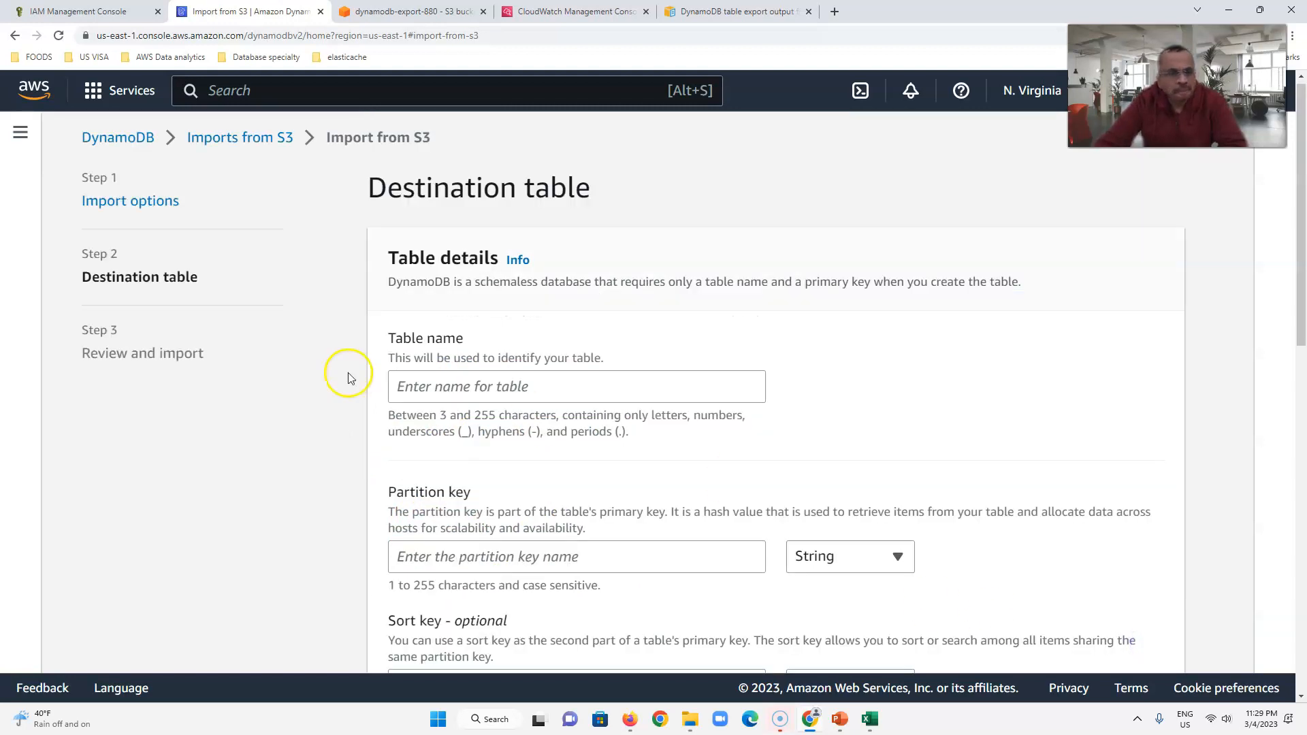
# - Name the destination table import_from_csv, define id as its Number partition key, and check the CSV columns in Excel, leaving the sort key empty
pyautogui.click(475, 386)
pyautogui.write('import_from_csv')
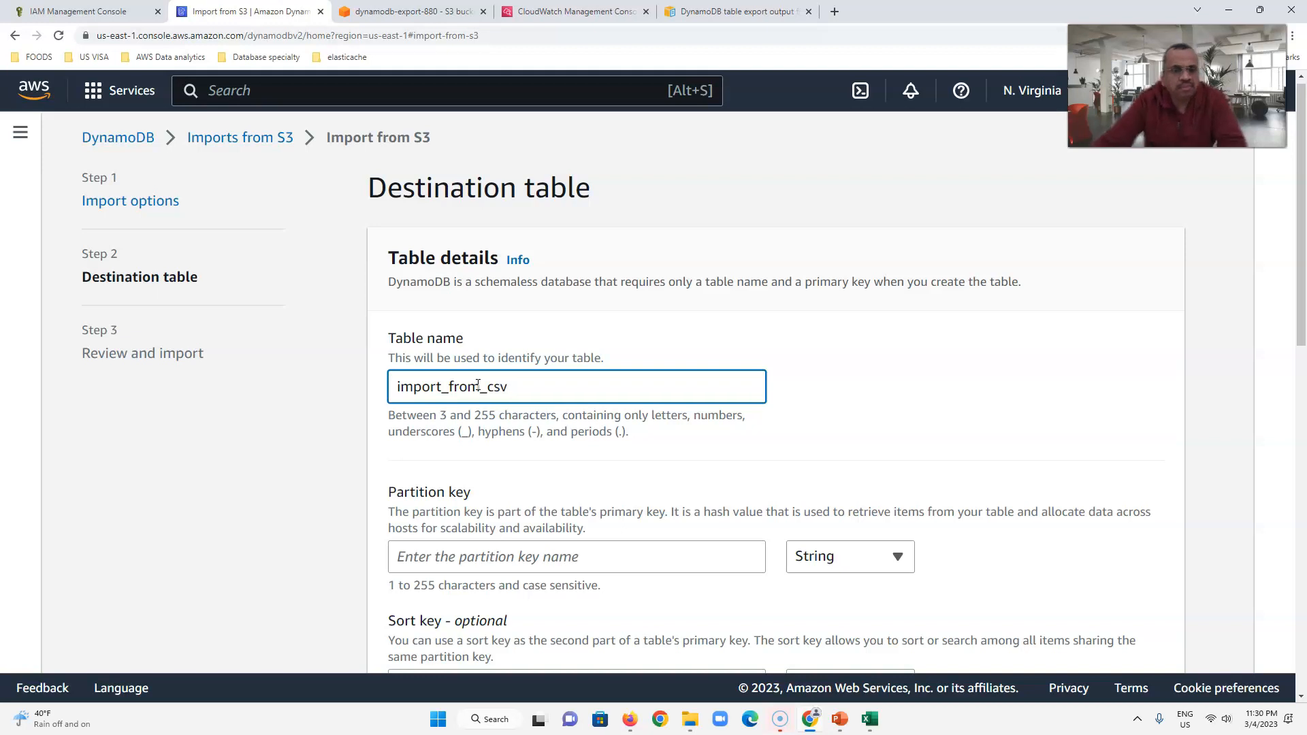
pyautogui.scroll(-3, 596, 463)
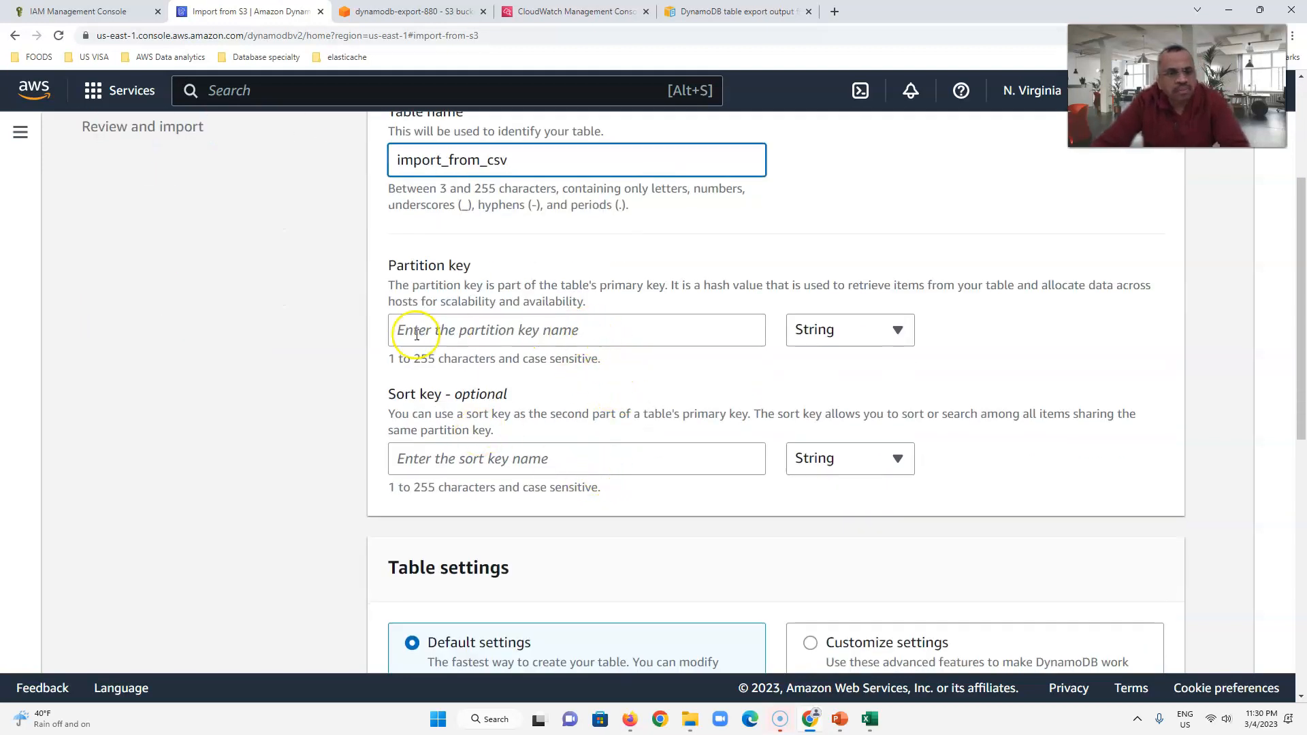
pyautogui.click(530, 329)
pyautogui.write('id')
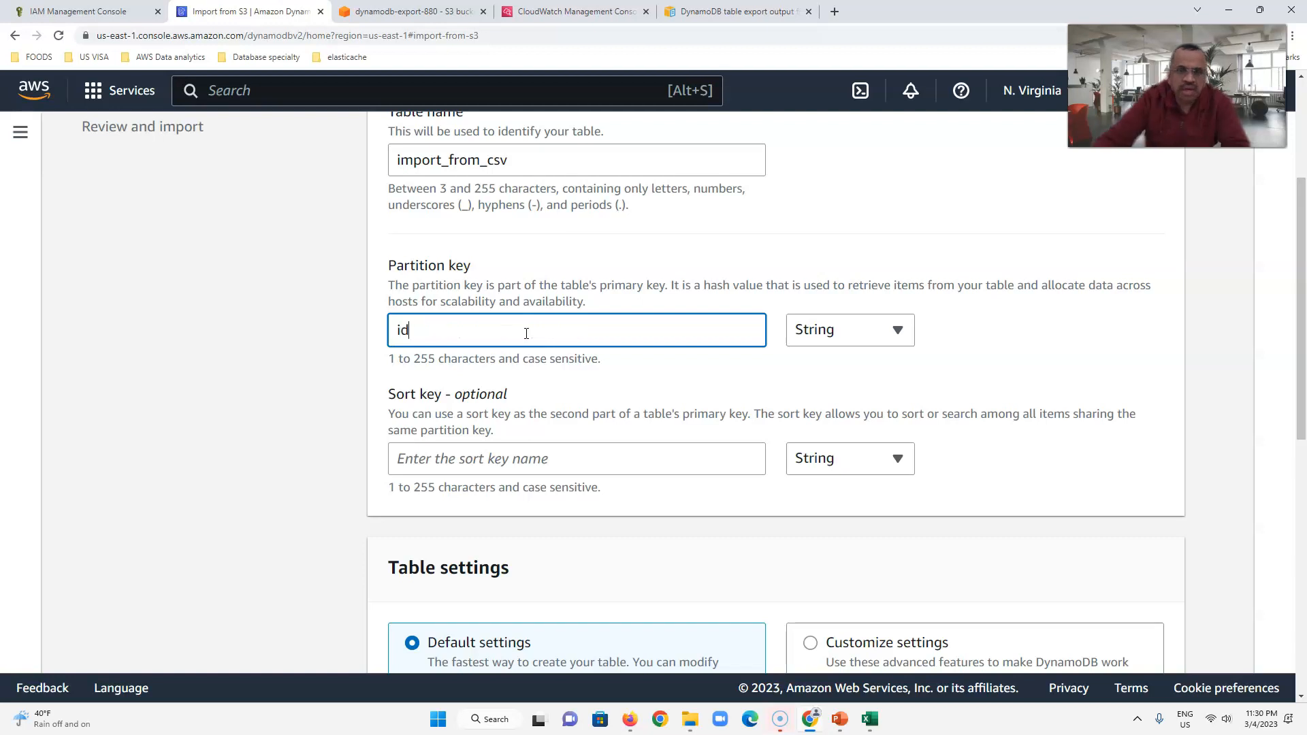
pyautogui.click(888, 329)
pyautogui.click(834, 395)
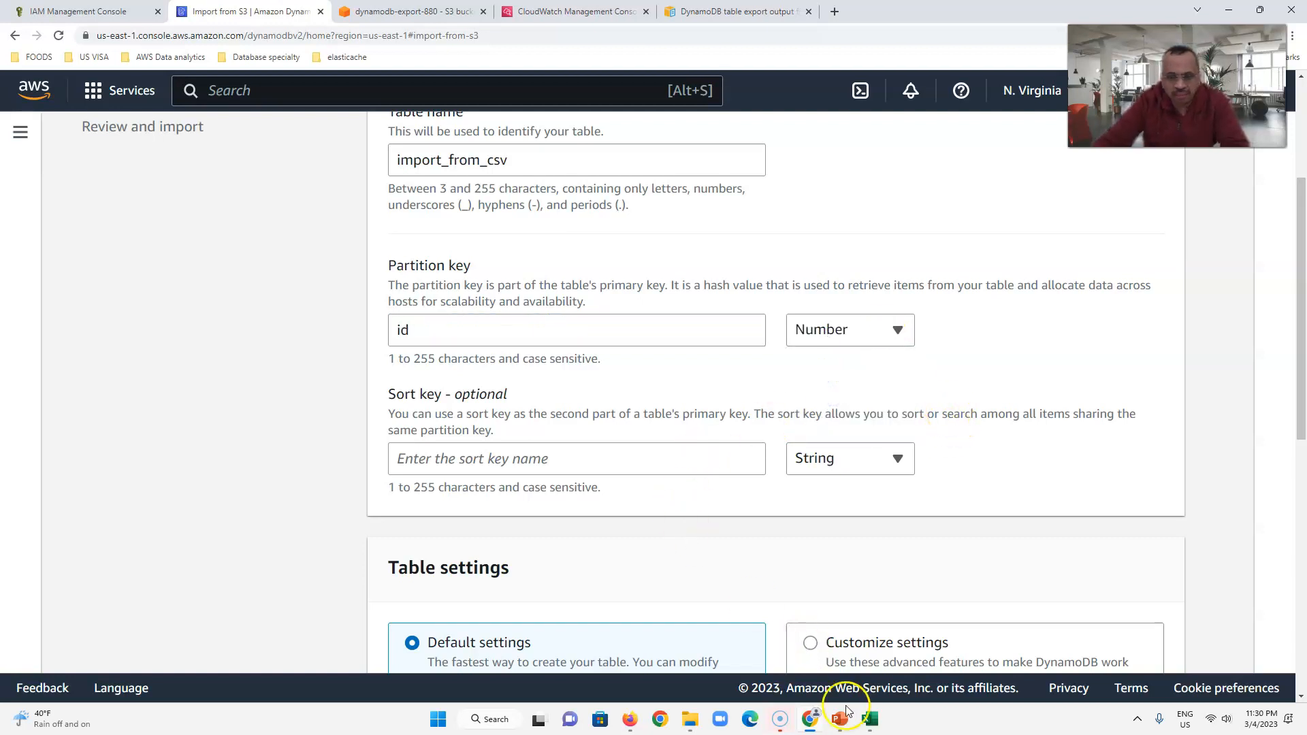
pyautogui.click(869, 721)
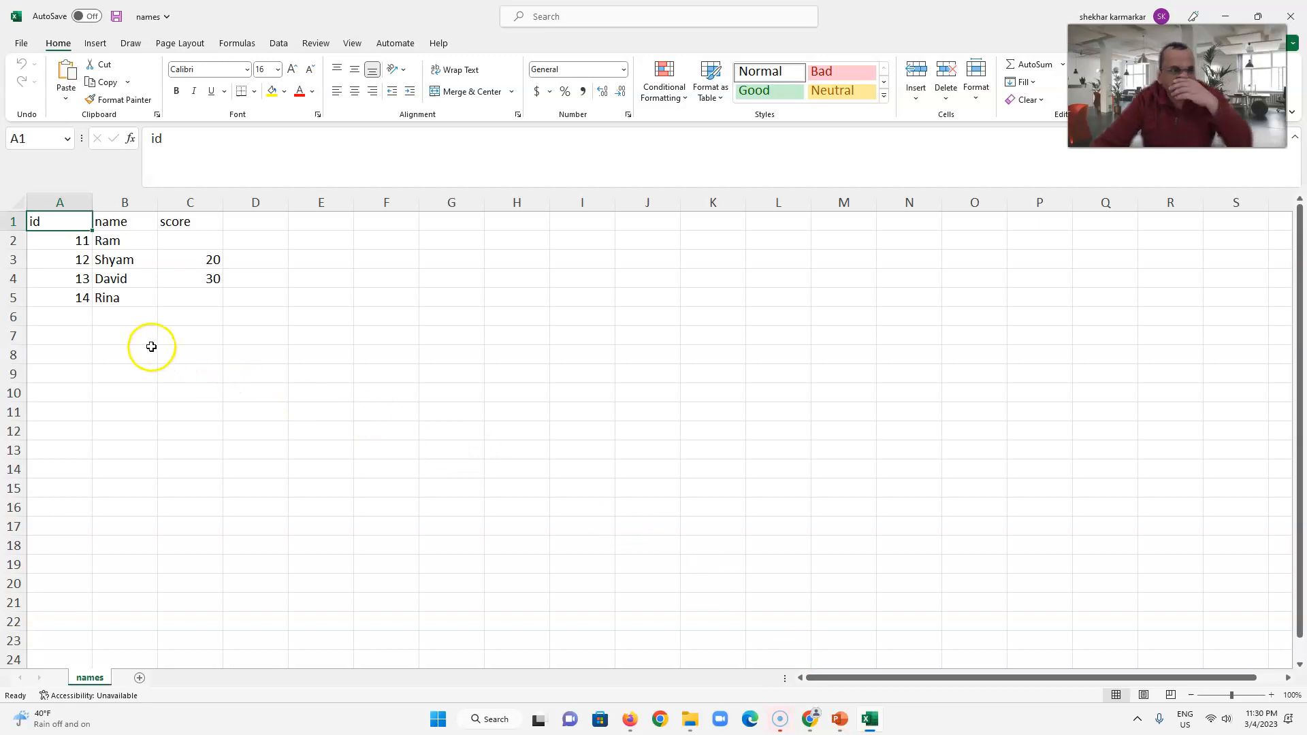
pyautogui.moveTo(806, 716)
pyautogui.click(803, 678)
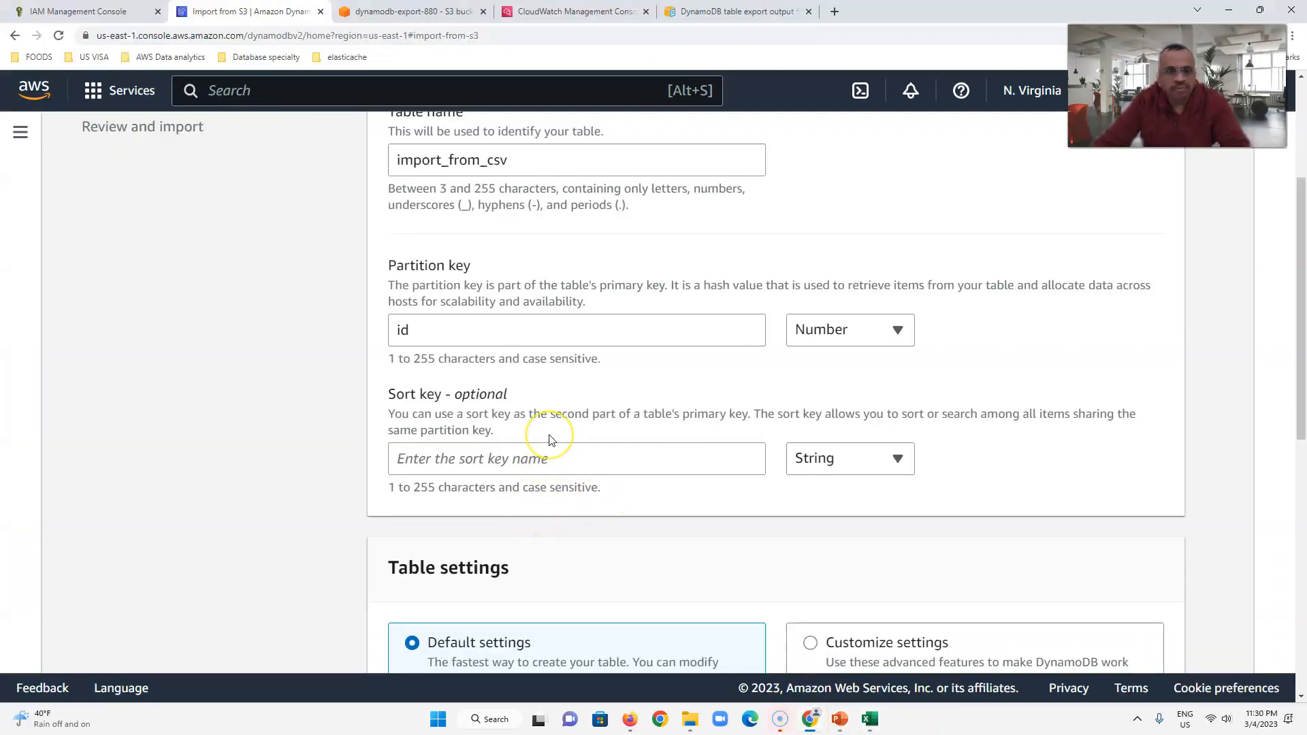
# - Customize the table settings with On-demand capacity mode, keeping no secondary indexes and the encryption key owned by Amazon DynamoDB
pyautogui.scroll(-3, 599, 436)
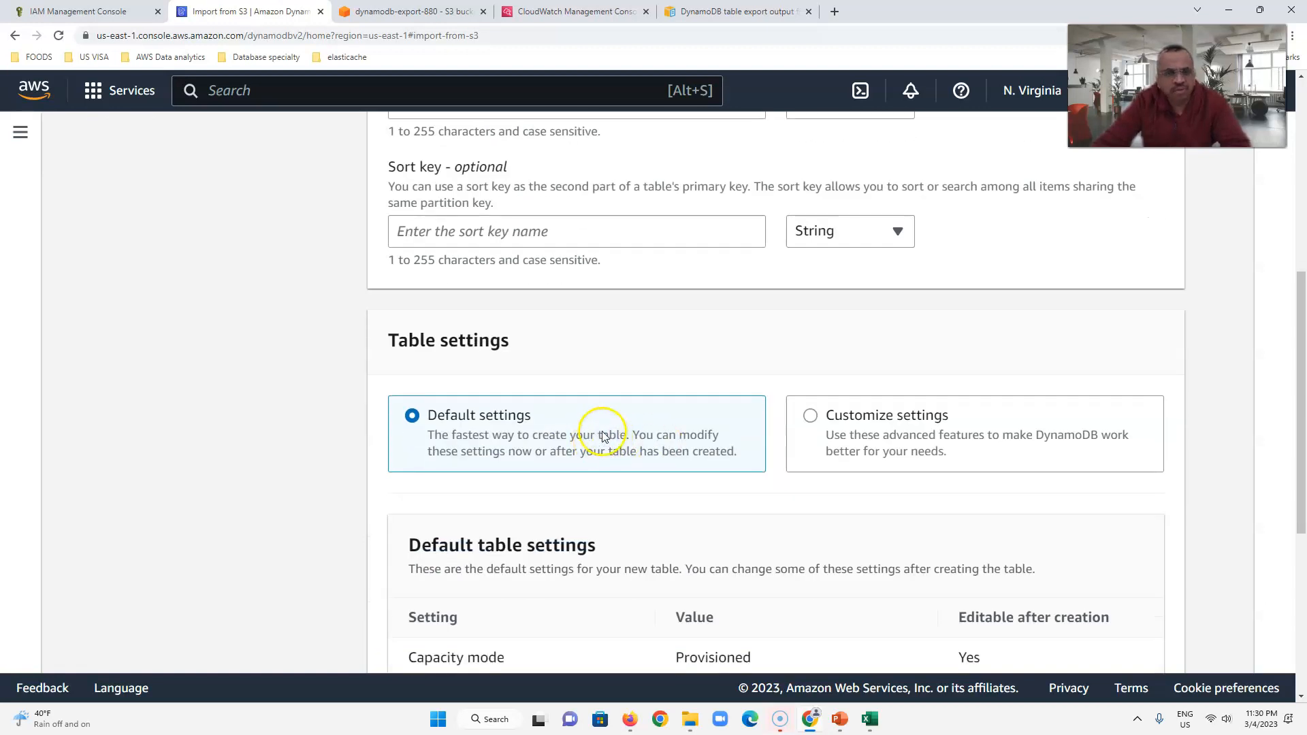
pyautogui.scroll(-2, 598, 433)
pyautogui.click(888, 302)
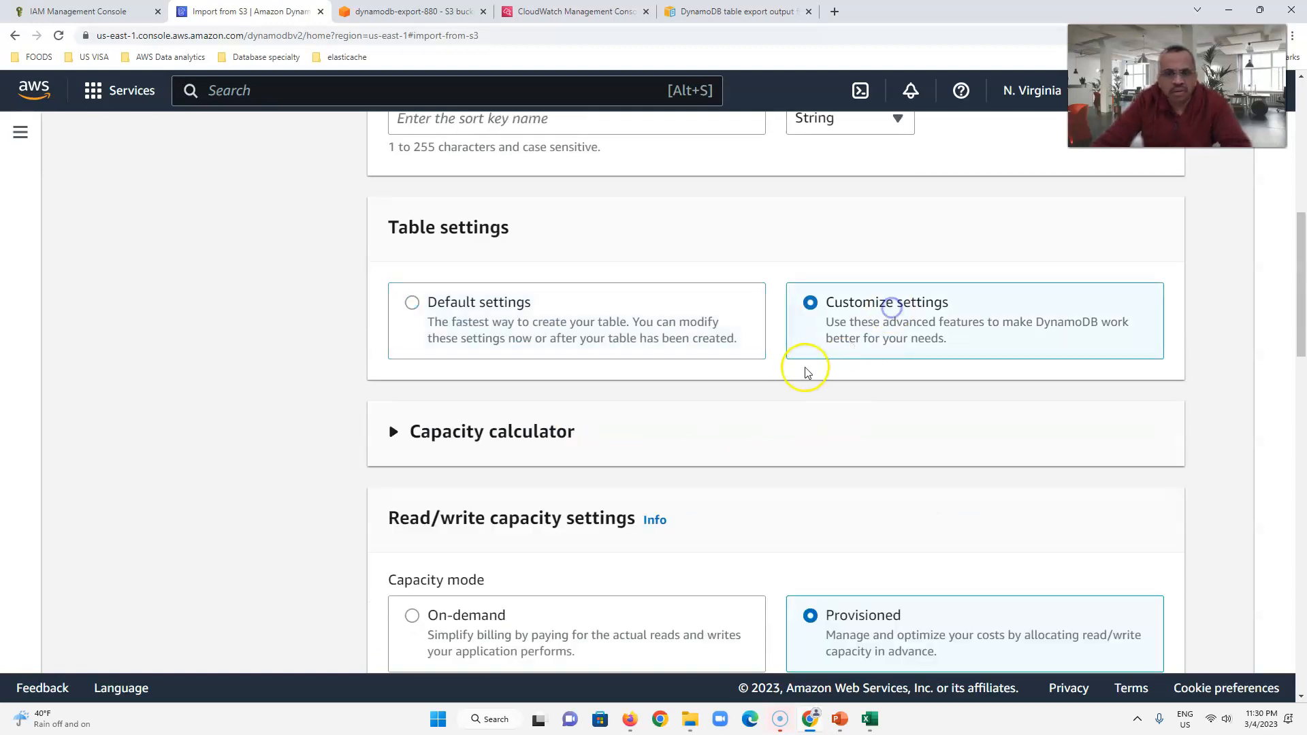
pyautogui.scroll(-3, 612, 399)
pyautogui.click(552, 419)
pyautogui.scroll(-6, 545, 408)
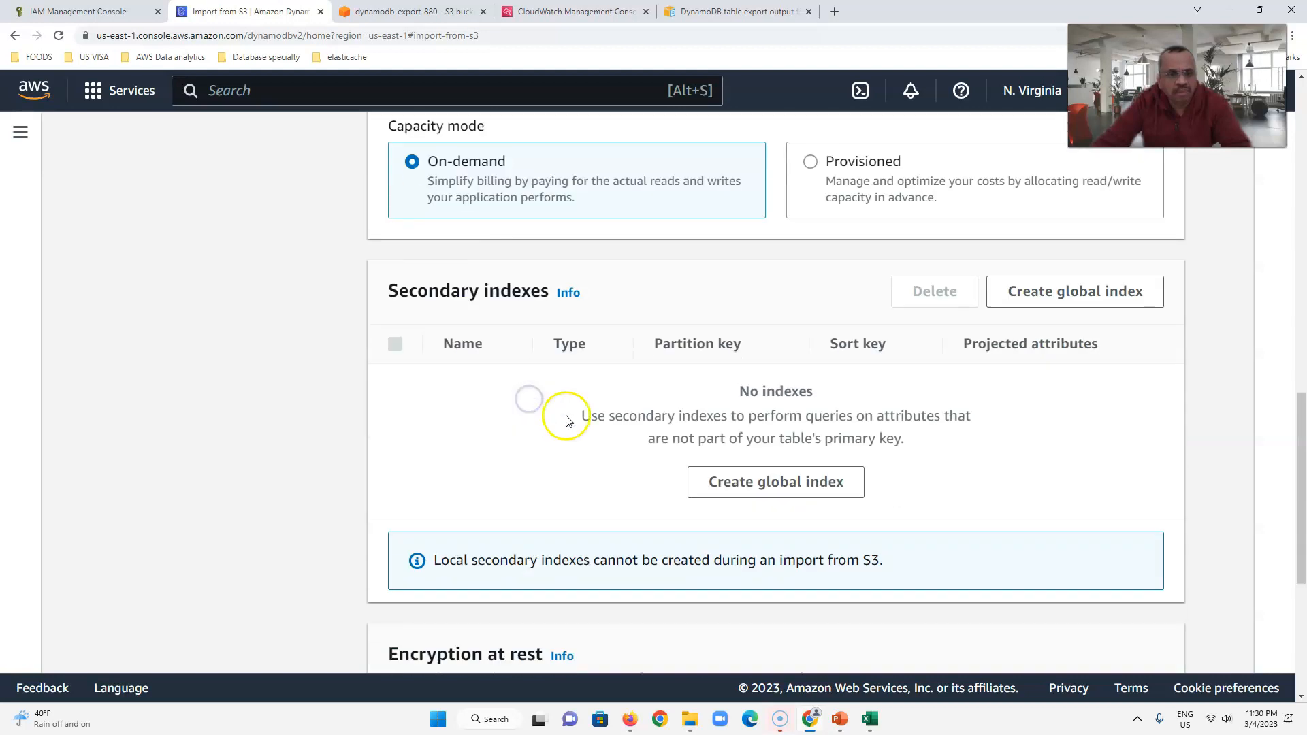
pyautogui.scroll(-2, 682, 465)
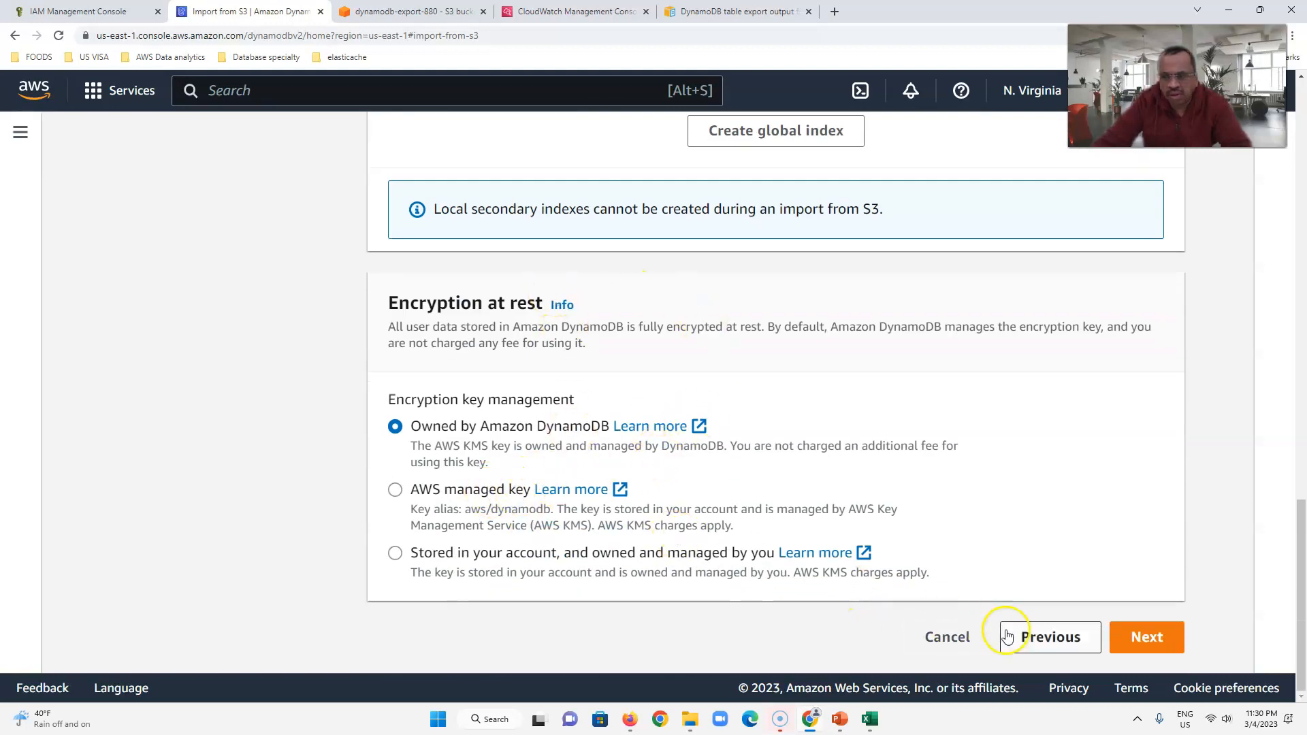
# - Proceed to the review, check the import options and table settings, and start the import into import_from_csv
pyautogui.click(1123, 638)
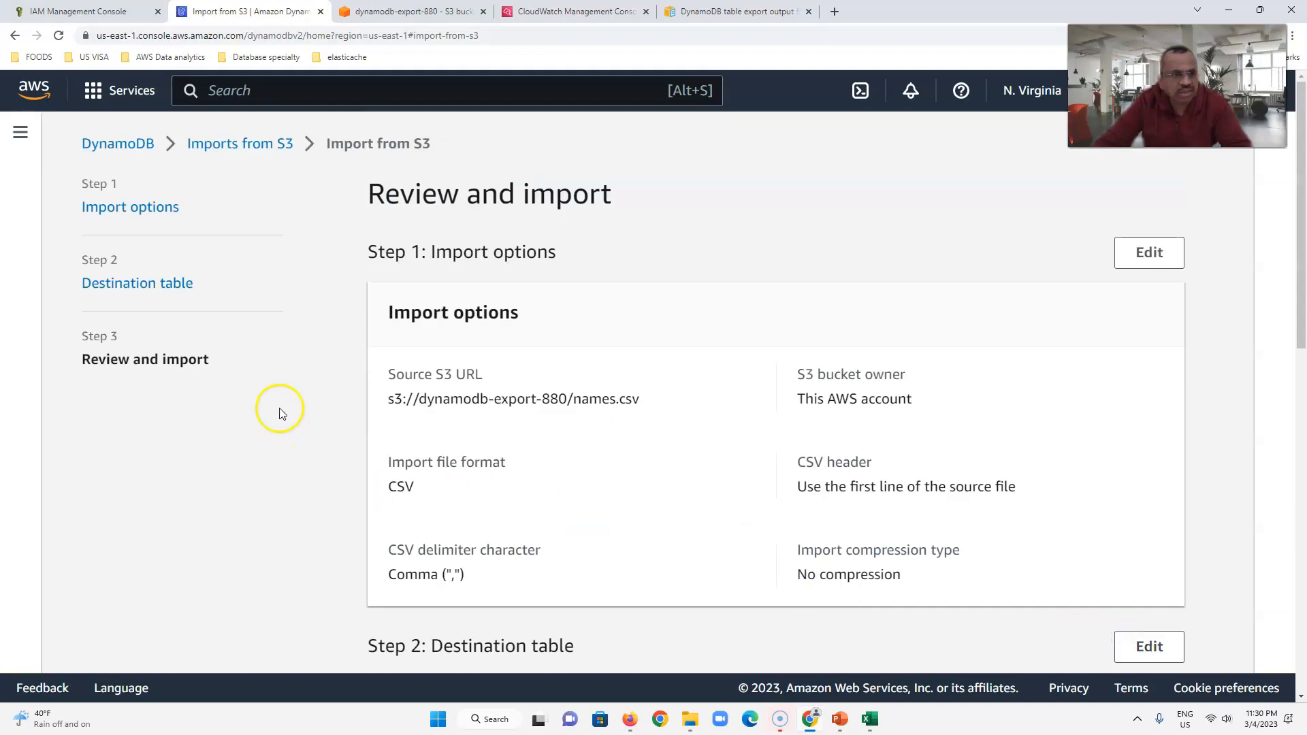
pyautogui.scroll(-12, 279, 413)
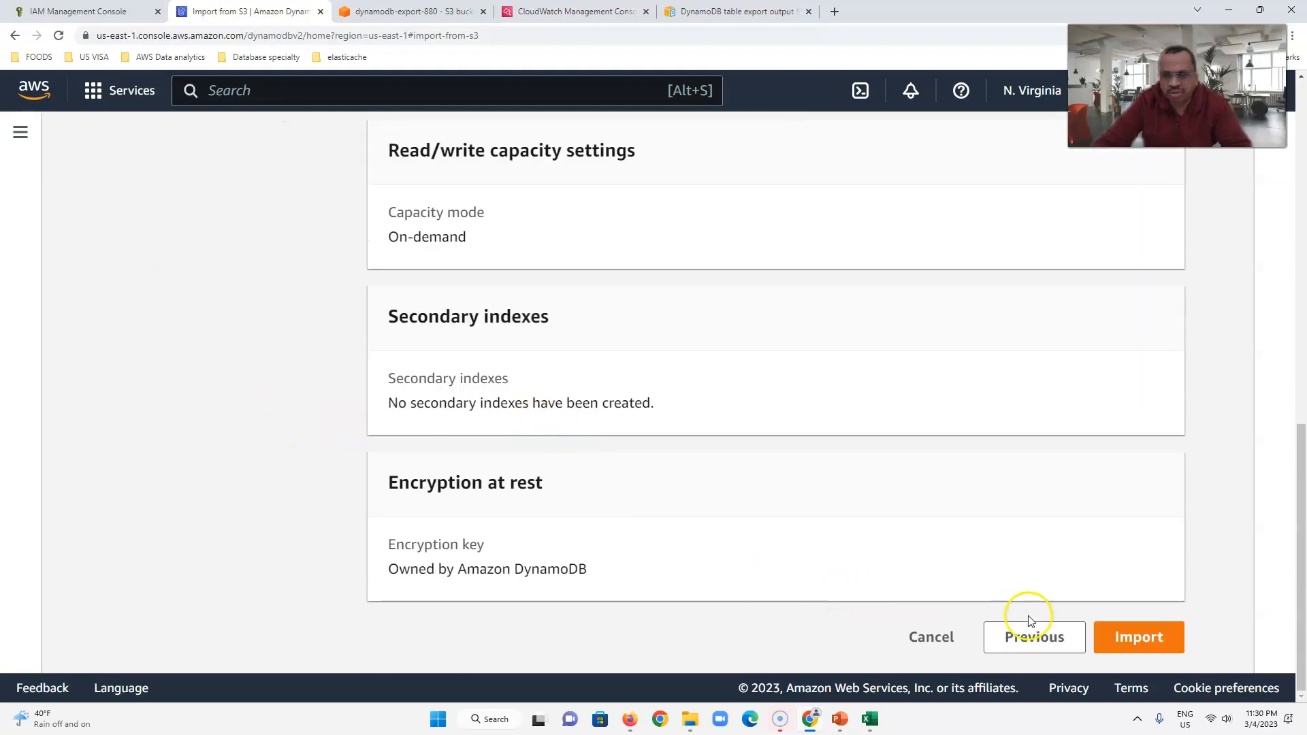
pyautogui.click(1125, 638)
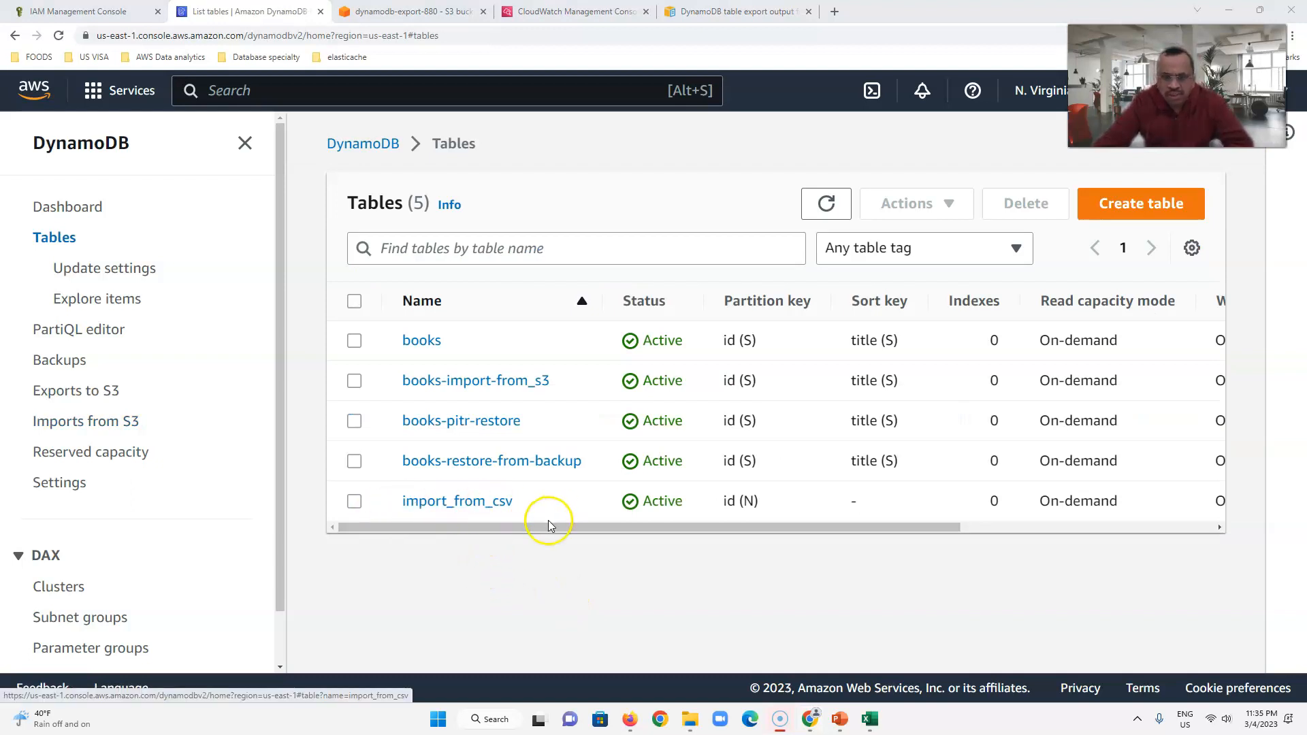
# - Explore the items of the import_from_csv table and compare their id, name and score values with names.csv in Excel
pyautogui.click(437, 505)
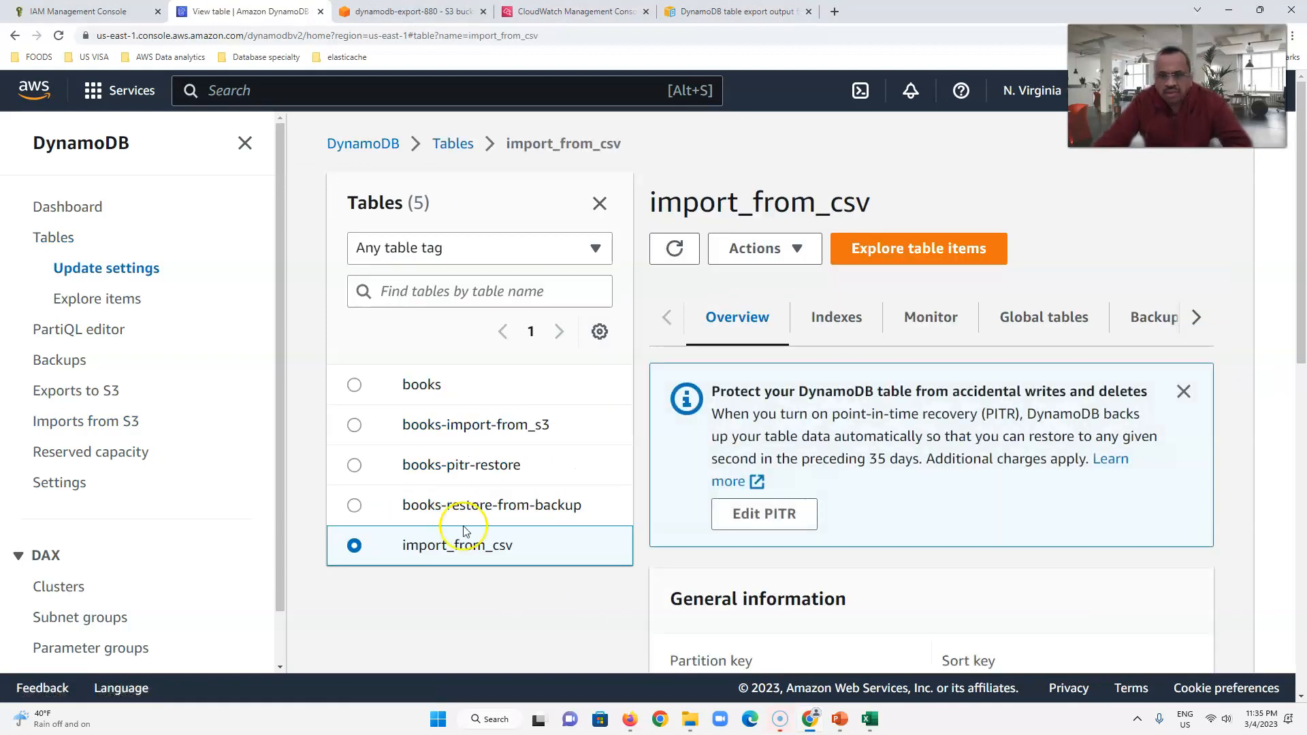
pyautogui.click(926, 247)
pyautogui.scroll(-5, 839, 439)
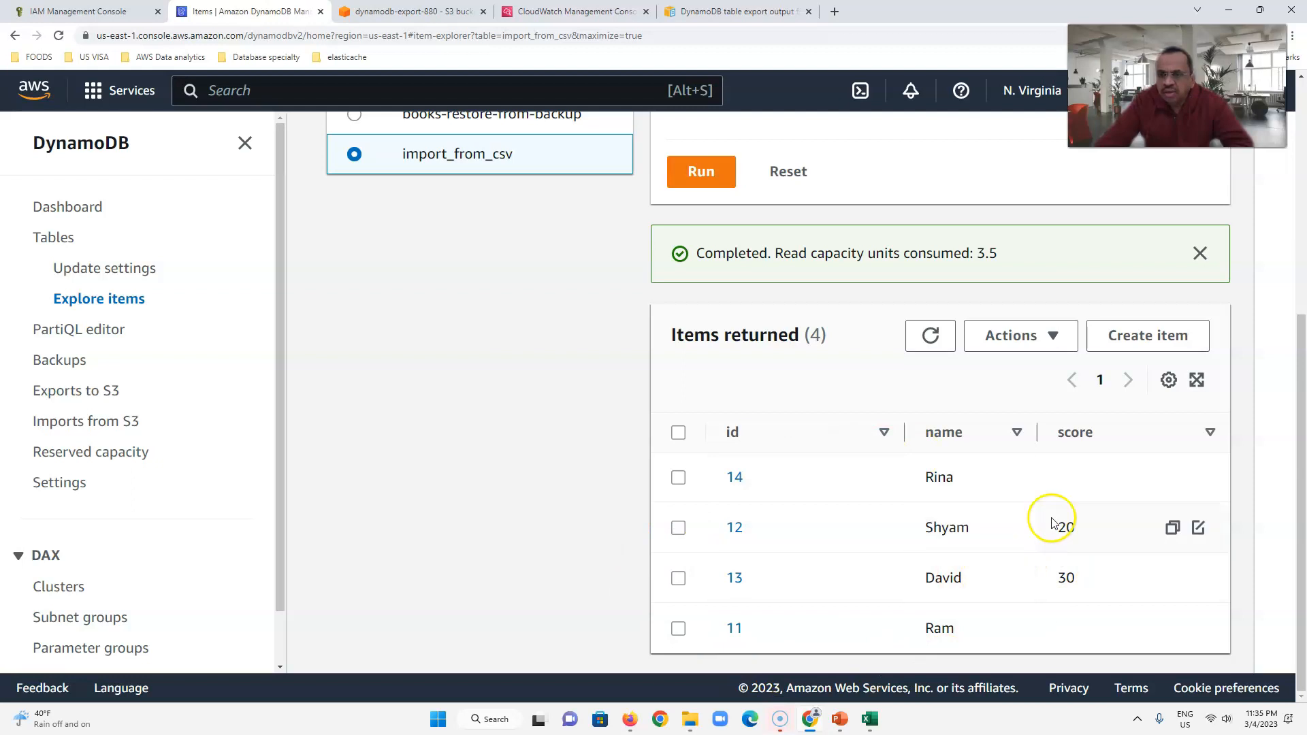
pyautogui.click(875, 727)
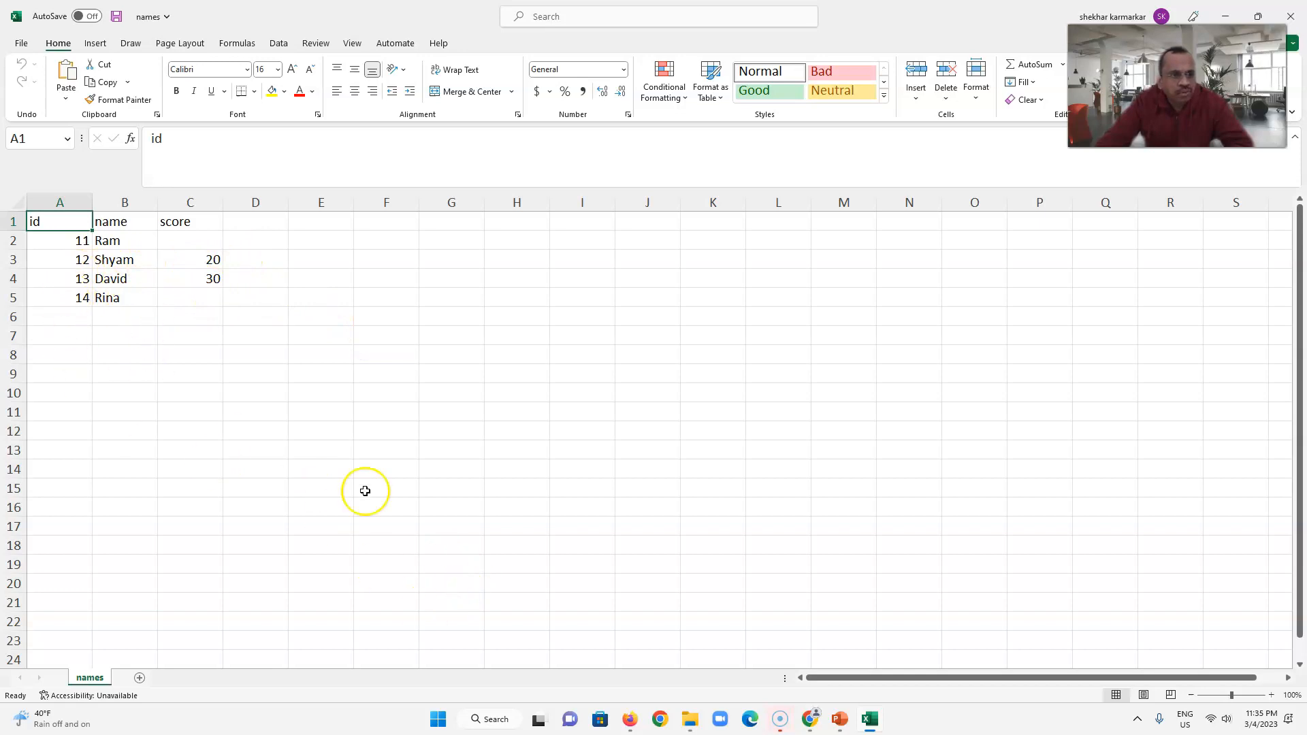
pyautogui.moveTo(841, 731)
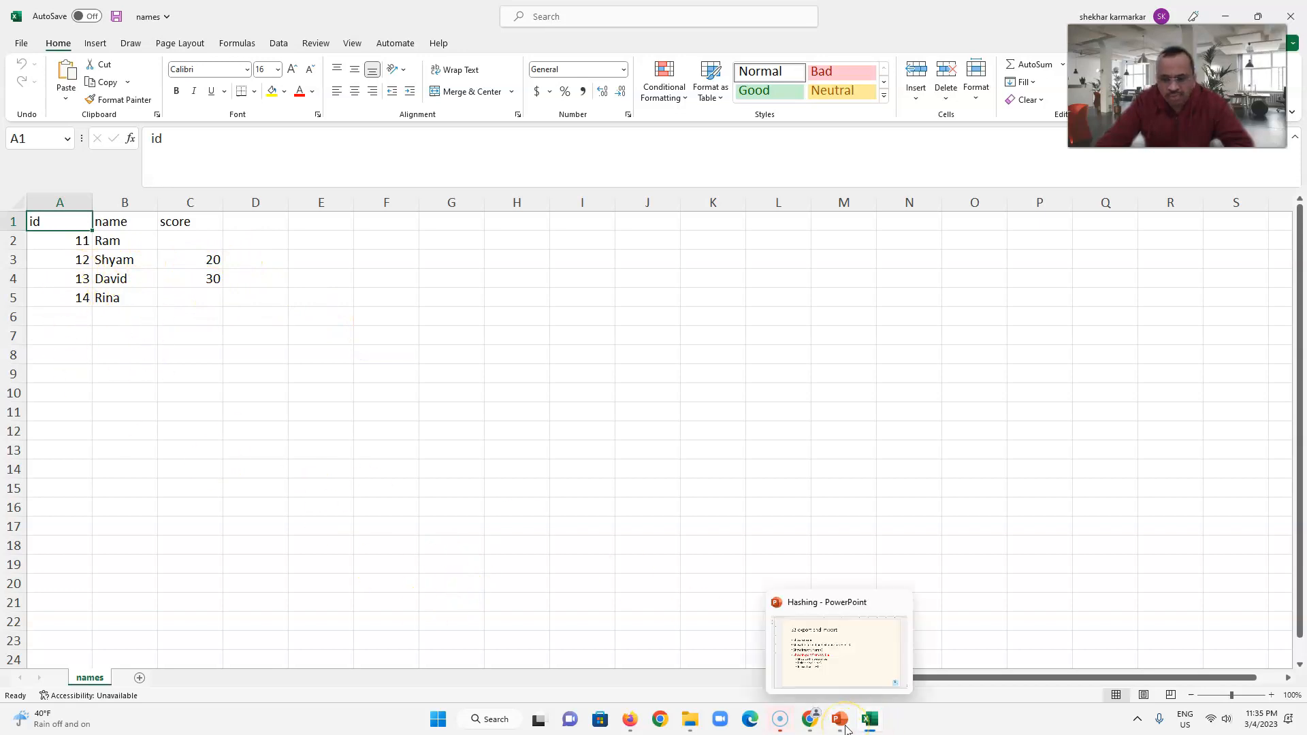
pyautogui.click(809, 720)
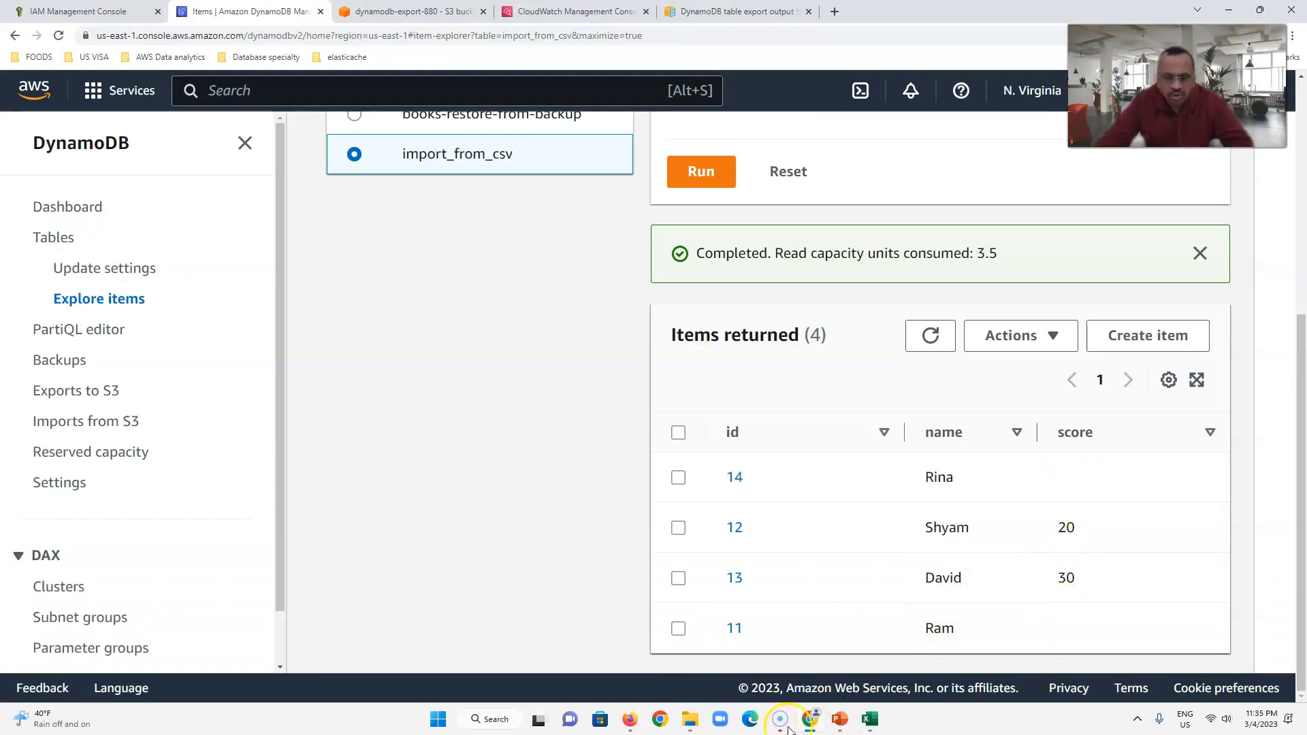
# - Switch to the PowerPoint presentation and go back to the S3 BACKUP slide showing the export and import flow
pyautogui.click(840, 721)
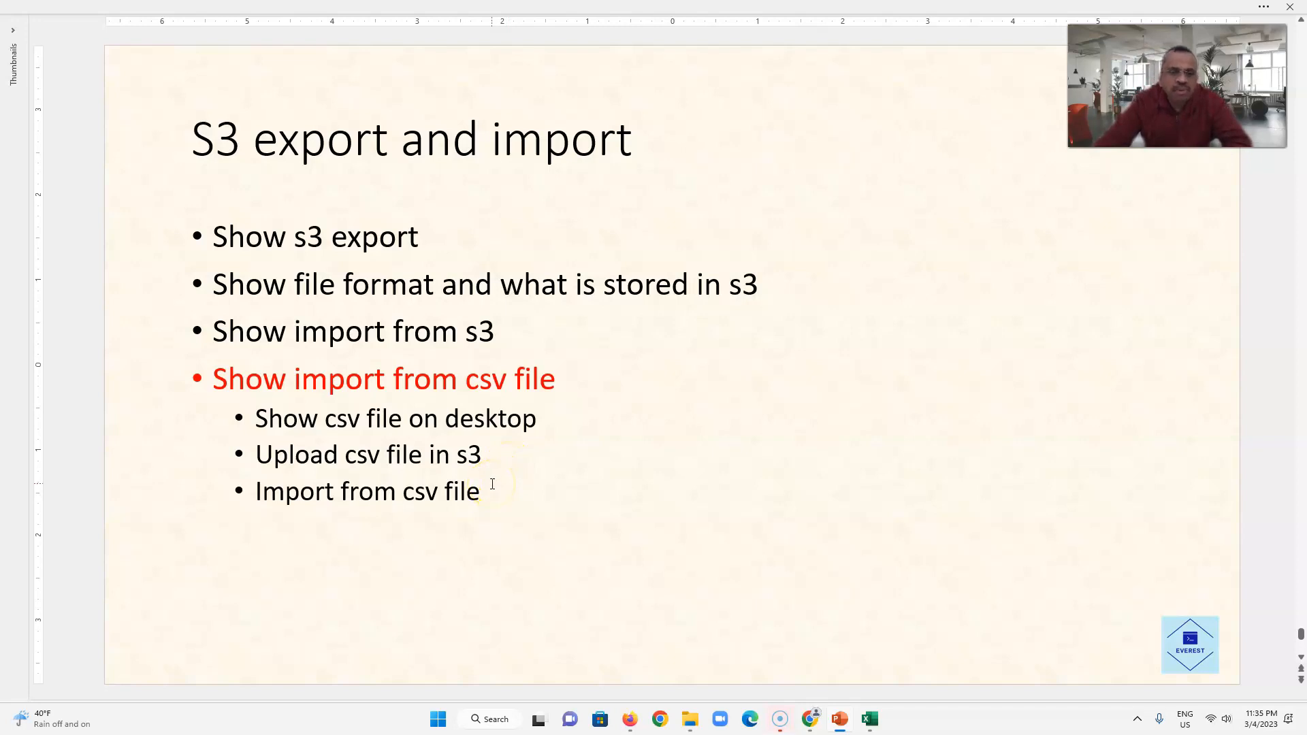
pyautogui.scroll(1, 696, 556)
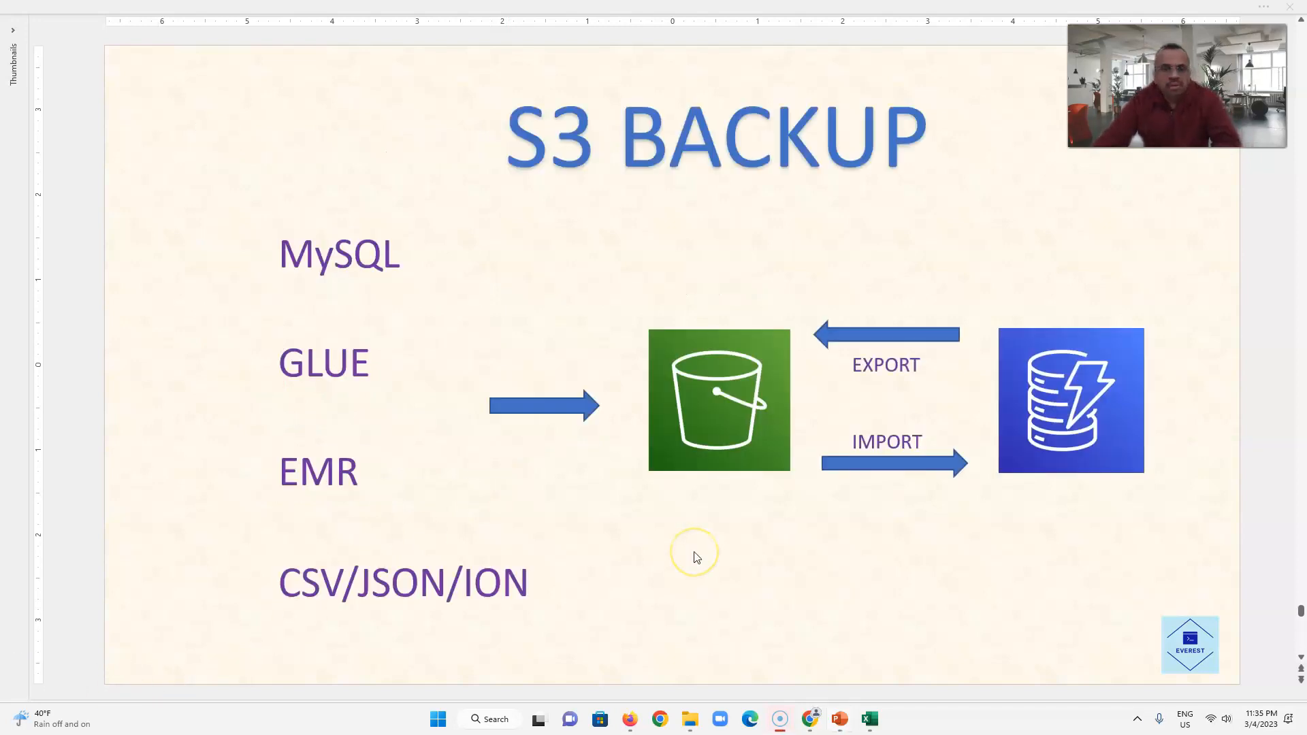